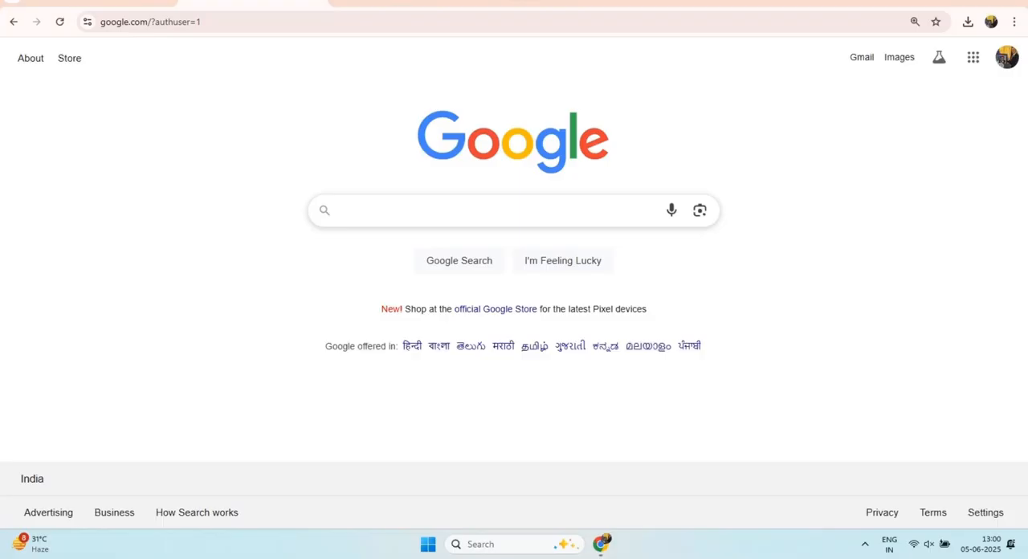
Step: Search Google for "income tax login" and open the Income Tax Department's e-Filing portal
{"action": "left_click", "coordinate": [342, 210]}
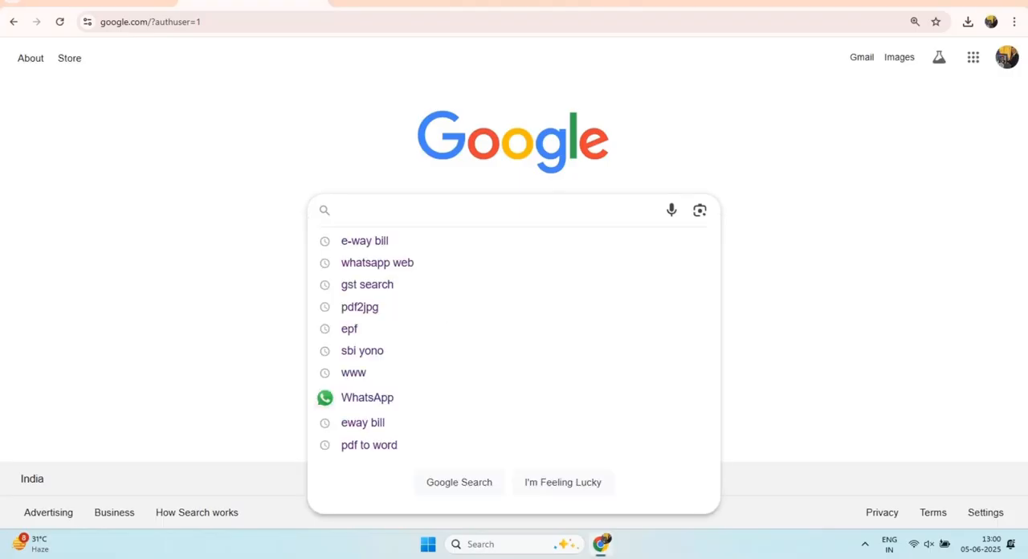
{"action": "type", "text": "income tax login"}
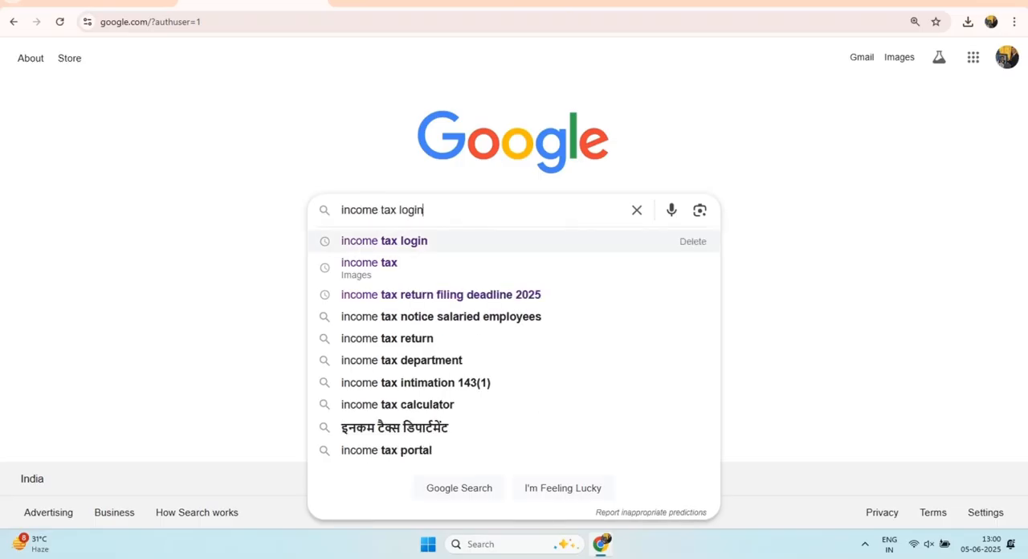
{"action": "key", "text": "Return"}
{"action": "left_click", "coordinate": [336, 191]}
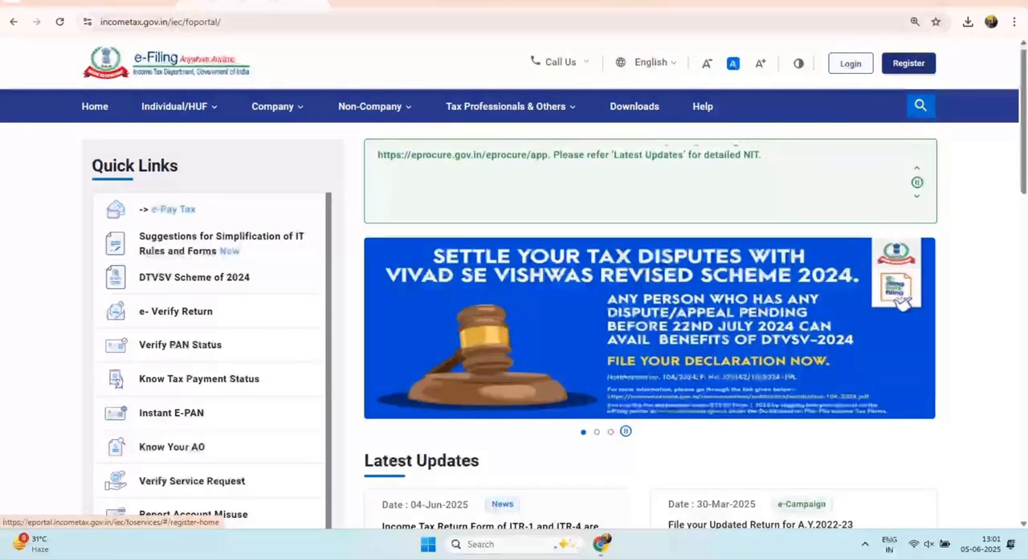
Step: Log in to the e-Filing account, confirming the secure access message and entering the account password
{"action": "left_click", "coordinate": [851, 63]}
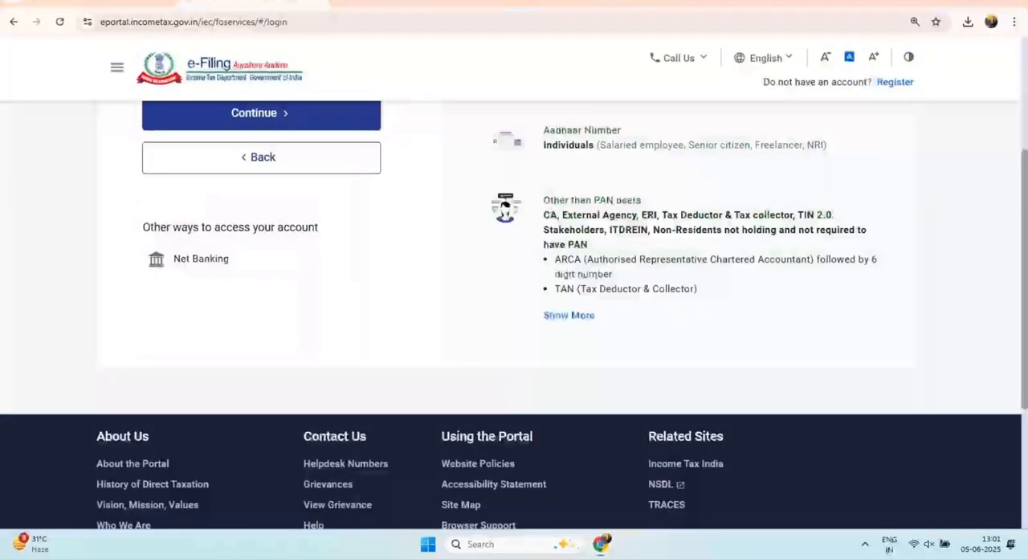
{"action": "left_click", "coordinate": [261, 114]}
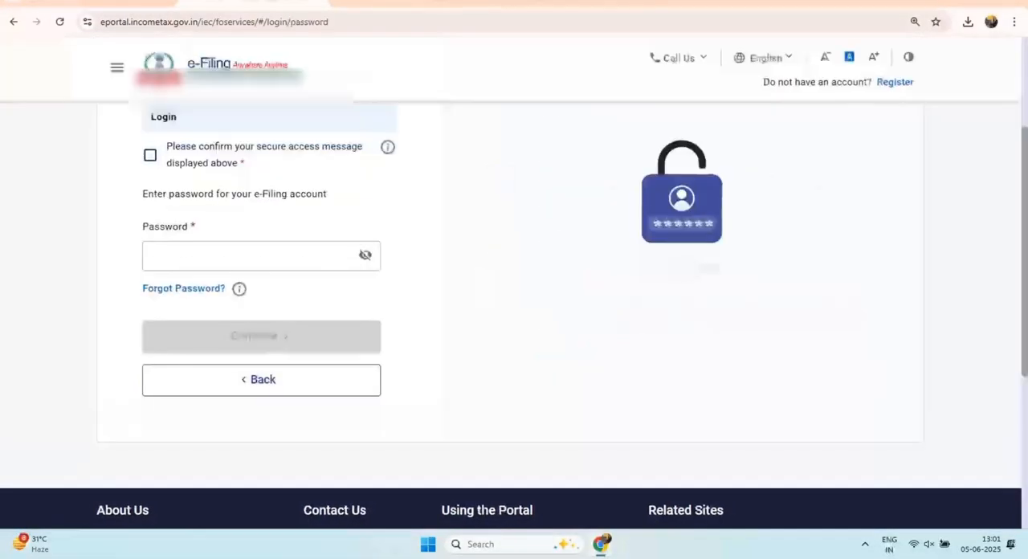
{"action": "left_click", "coordinate": [150, 155]}
{"action": "left_click", "coordinate": [249, 255]}
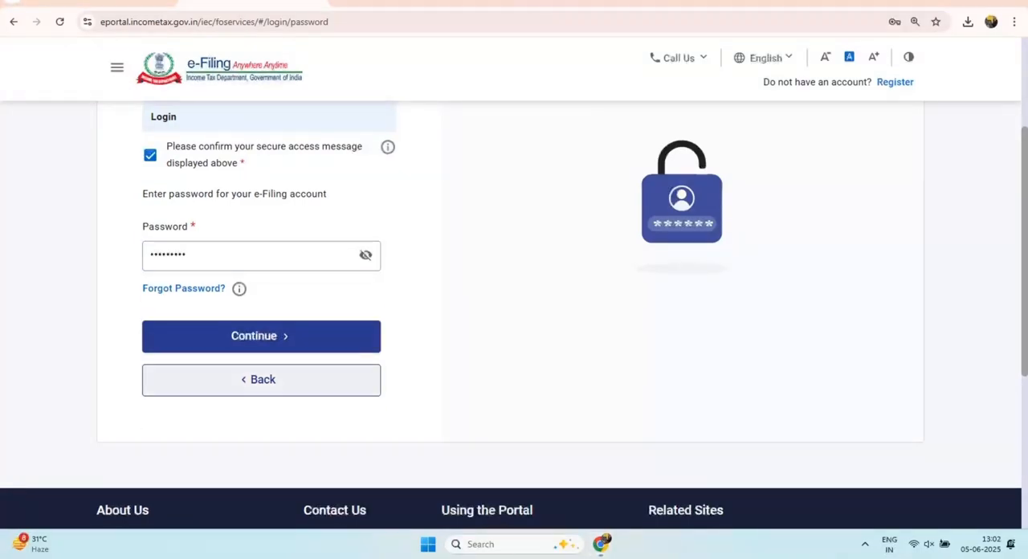
{"action": "left_click", "coordinate": [261, 335]}
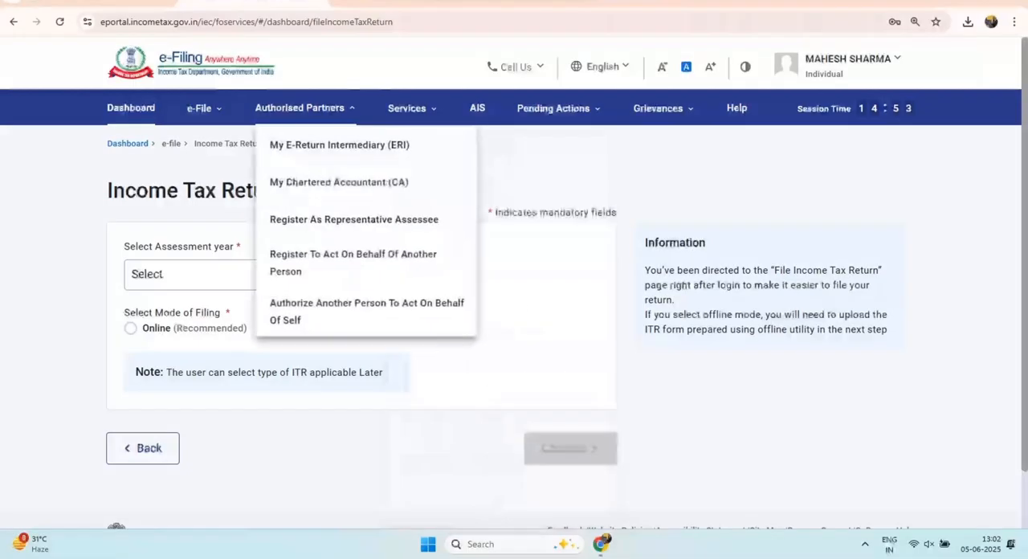
Step: Go to Form 26AS on the TRACES website, confirming the redirect disclaimer and accepting the Form 16/16A usage agreement
{"action": "mouse_move", "coordinate": [201, 107]}
{"action": "mouse_move", "coordinate": [321, 144]}
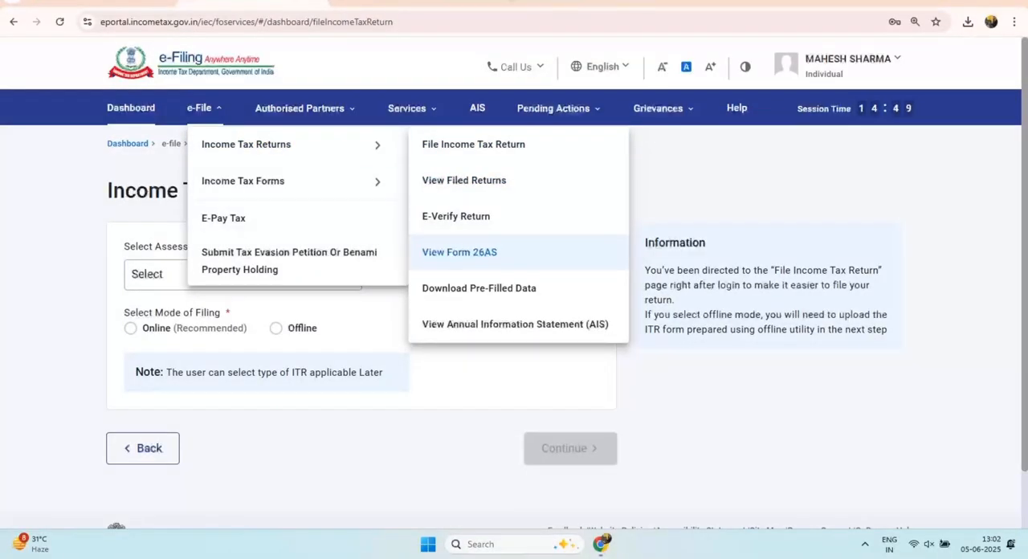
{"action": "left_click", "coordinate": [459, 252]}
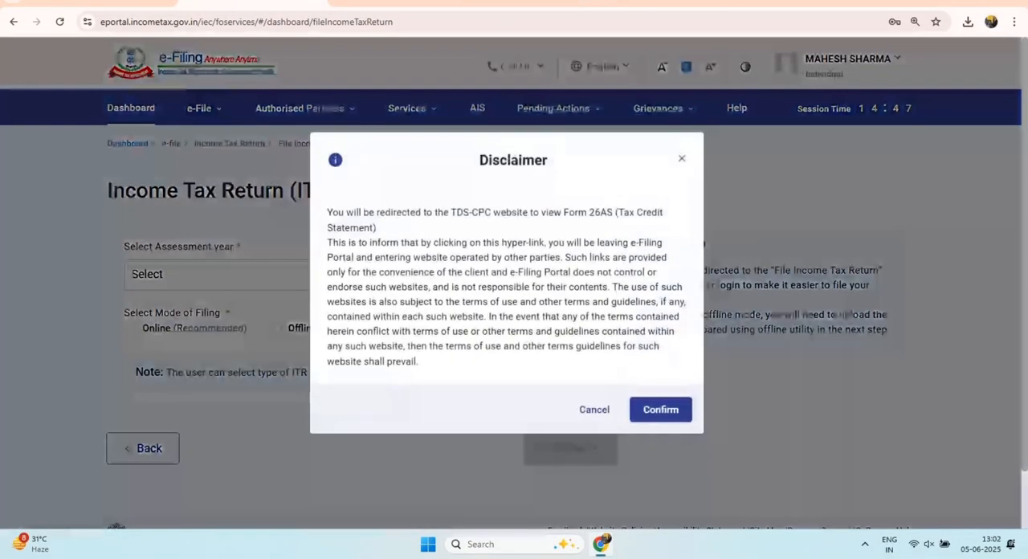
{"action": "left_click", "coordinate": [661, 410]}
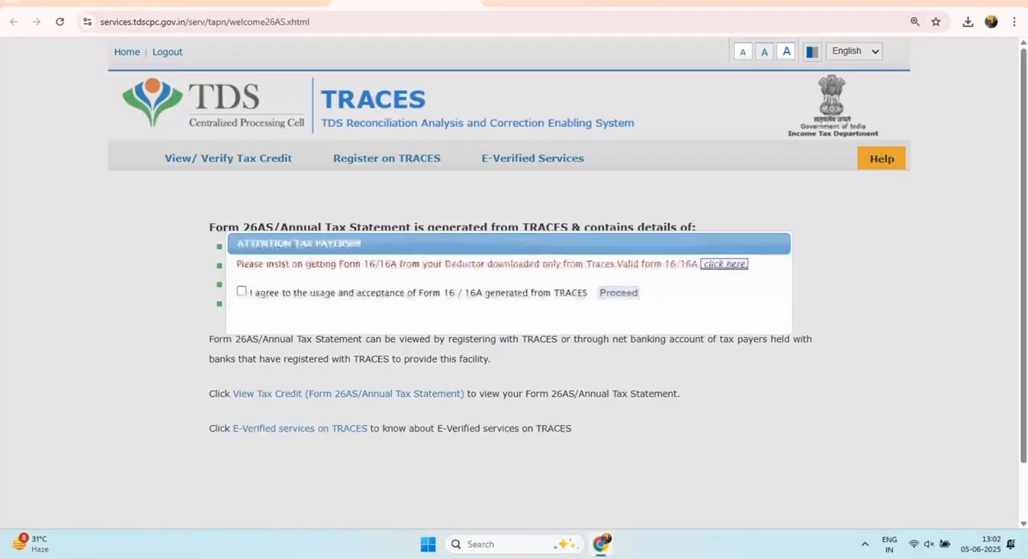
{"action": "left_click", "coordinate": [241, 291]}
{"action": "left_click", "coordinate": [619, 293]}
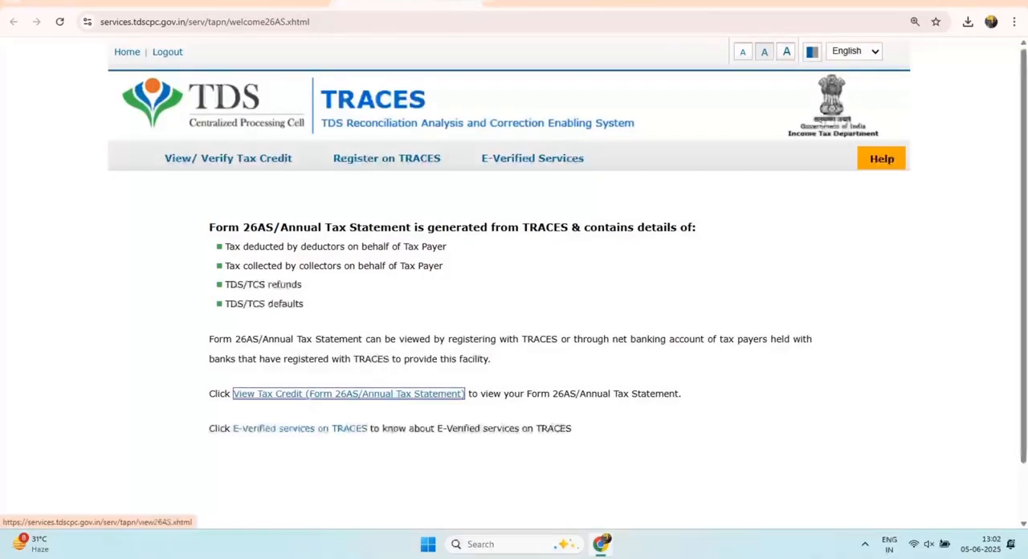
Step: Open the View Tax Credit page for Form 26AS and set the assessment year to 2025-26
{"action": "key", "text": "ctrl+plus"}
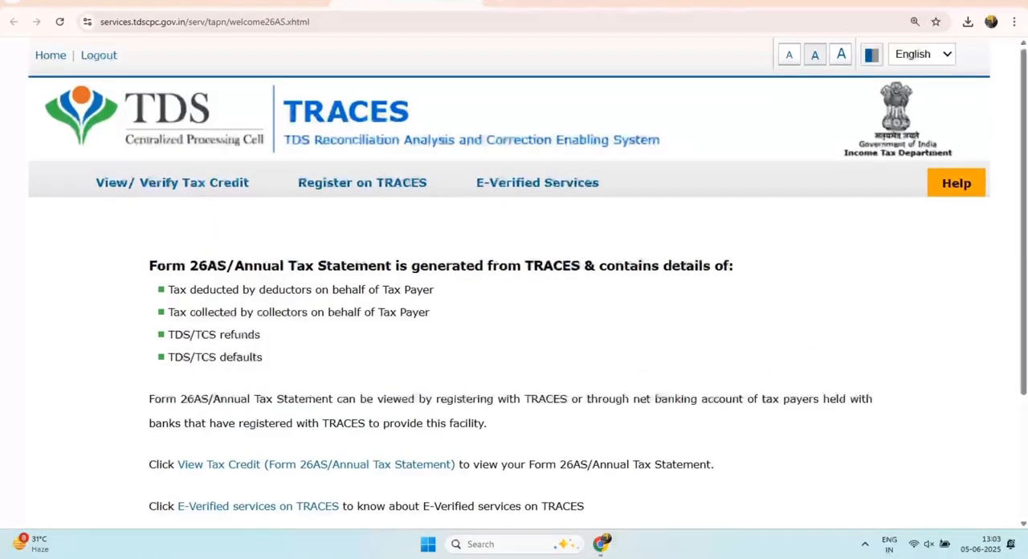
{"action": "left_click", "coordinate": [315, 465]}
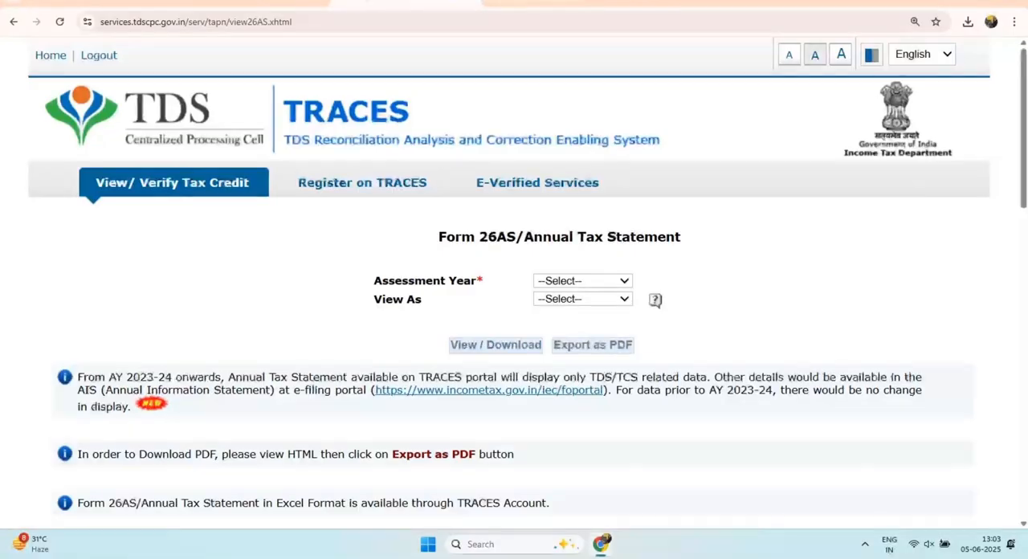
{"action": "left_click", "coordinate": [583, 281]}
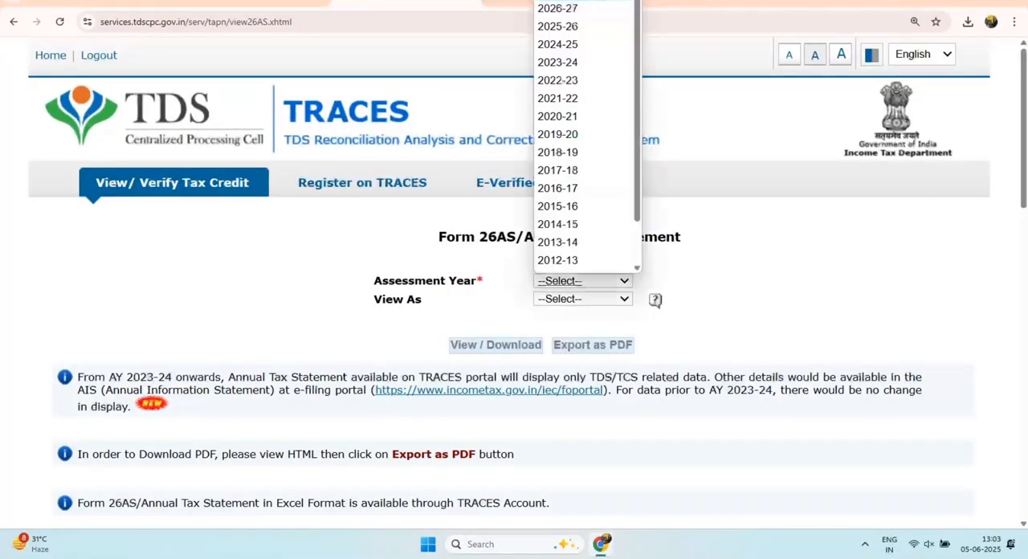
{"action": "scroll", "coordinate": [570, 108], "scroll_direction": "up", "scroll_amount": 1}
{"action": "left_click", "coordinate": [558, 27]}
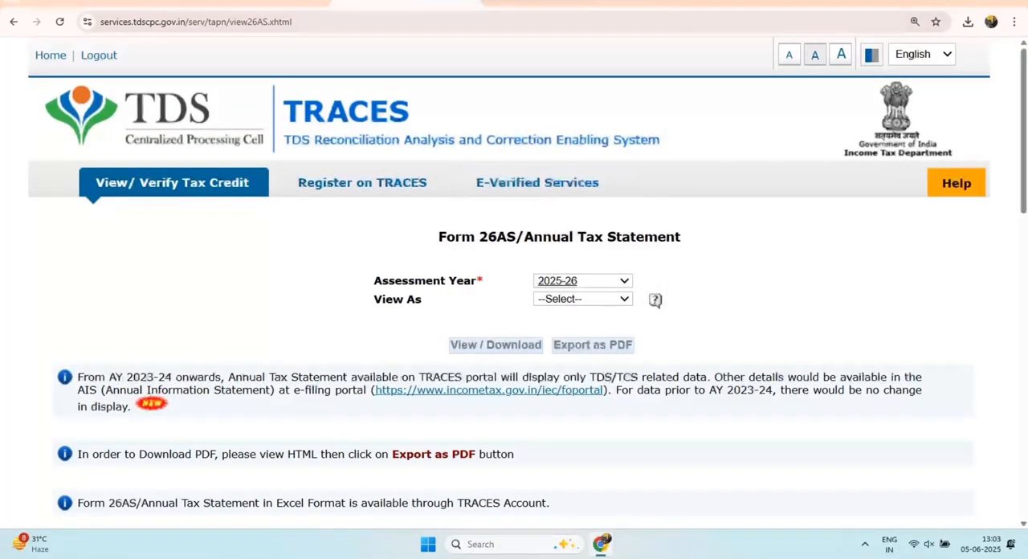
Step: Display the annual tax statement as HTML, export it as PDF and open the downloaded file
{"action": "left_click", "coordinate": [583, 298]}
{"action": "left_click", "coordinate": [552, 334]}
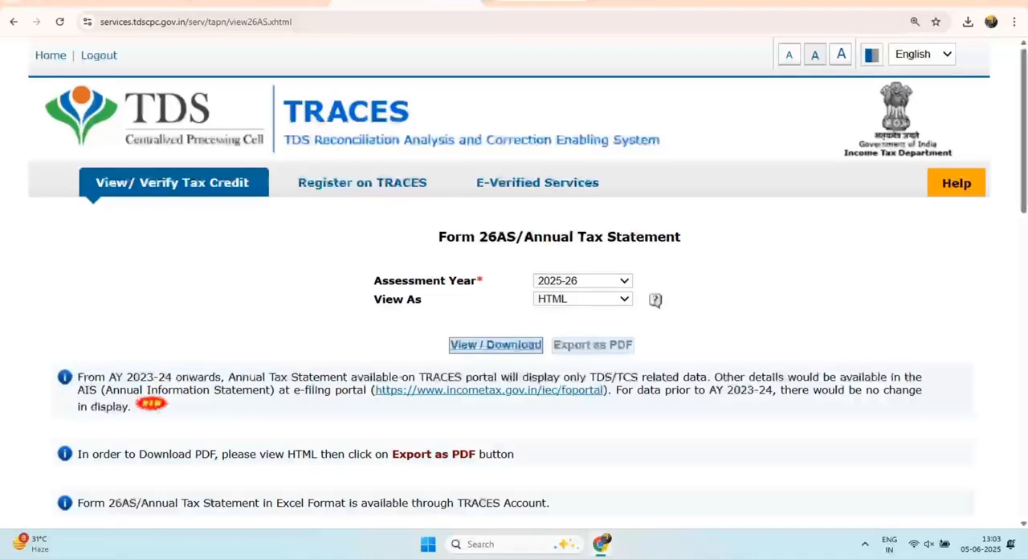
{"action": "left_click", "coordinate": [495, 346]}
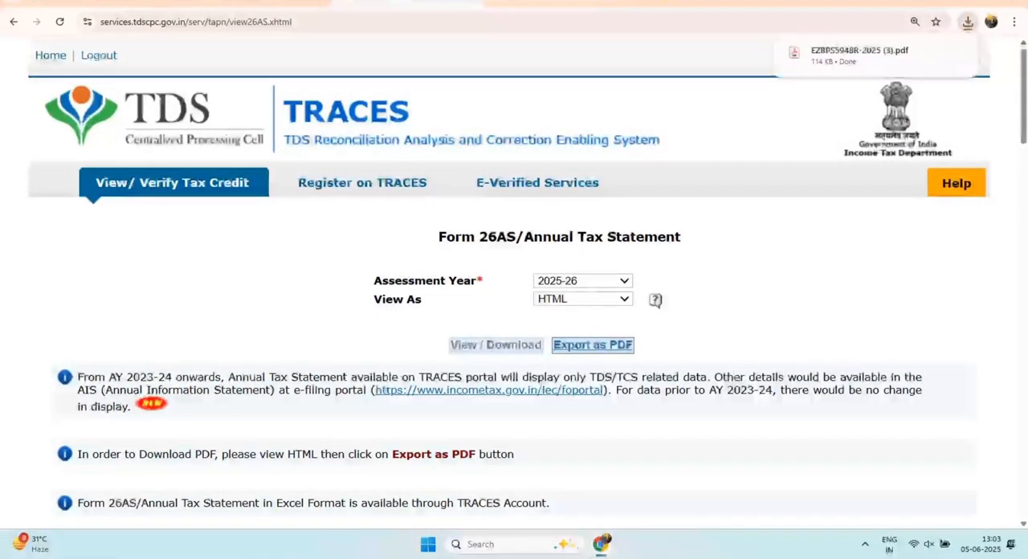
{"action": "left_click", "coordinate": [860, 53]}
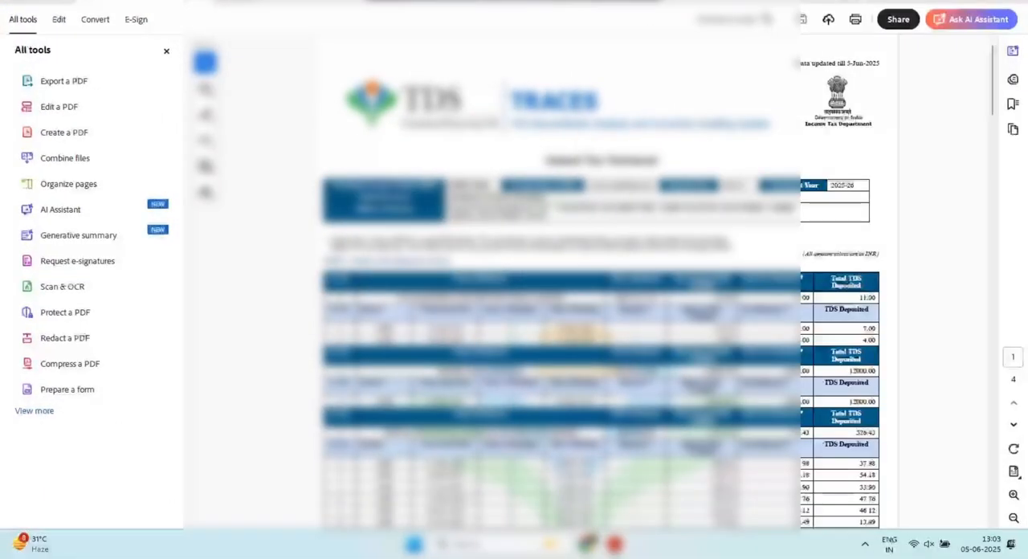
Step: Examine the first deductor's entry in the annual tax statement: deductor name, amount paid, TDS deposited and section code
{"action": "scroll", "coordinate": [663, 227], "scroll_direction": "up", "scroll_amount": 3}
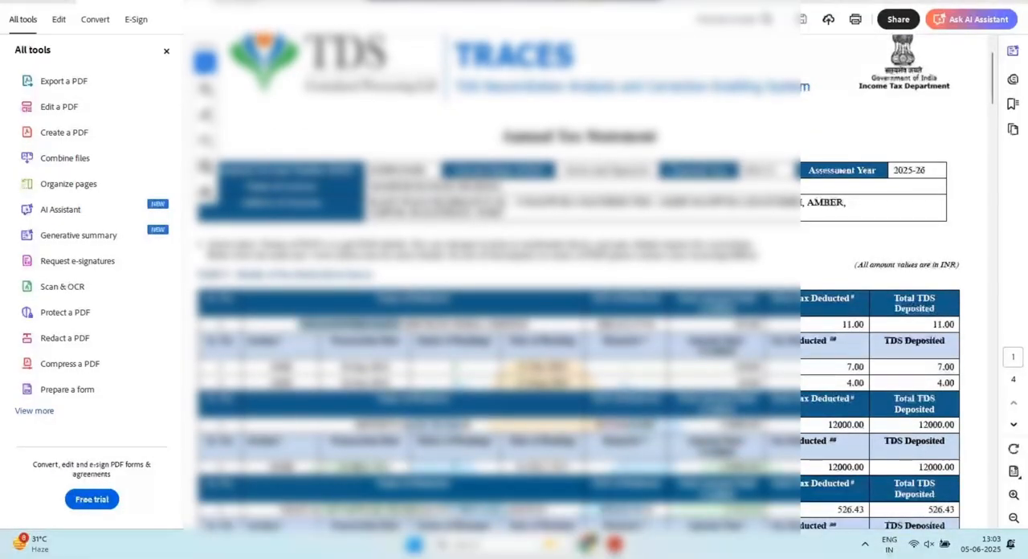
{"action": "left_click_drag", "start_coordinate": [447, 325], "coordinate": [529, 324]}
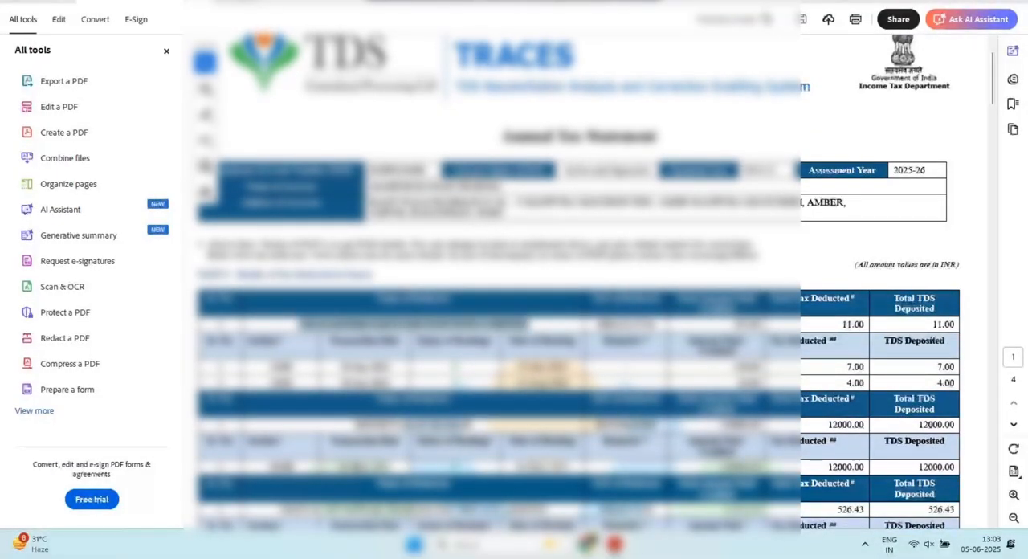
{"action": "left_click_drag", "start_coordinate": [733, 324], "coordinate": [761, 324]}
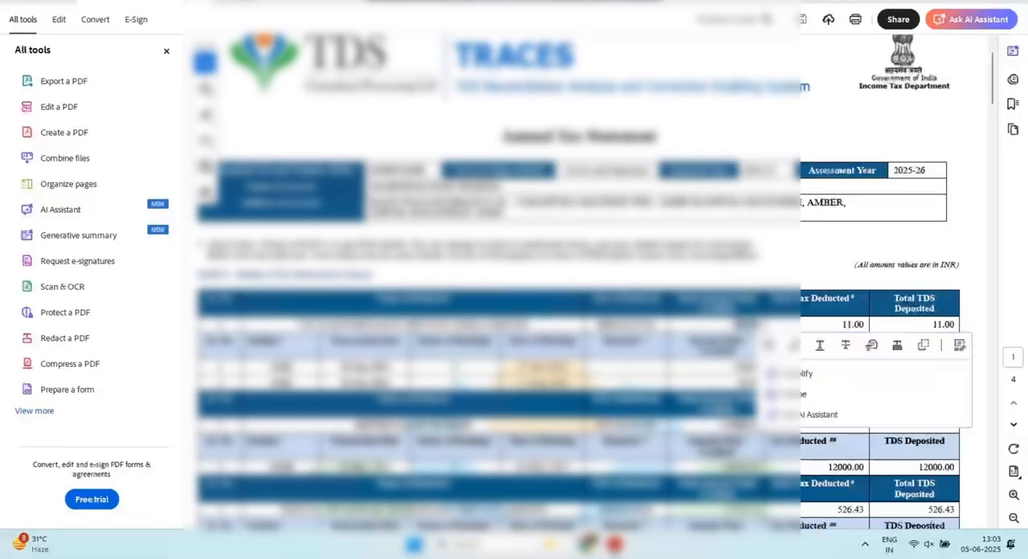
{"action": "left_click_drag", "start_coordinate": [933, 324], "coordinate": [954, 323]}
{"action": "scroll", "coordinate": [883, 361], "scroll_direction": "down", "scroll_amount": 1}
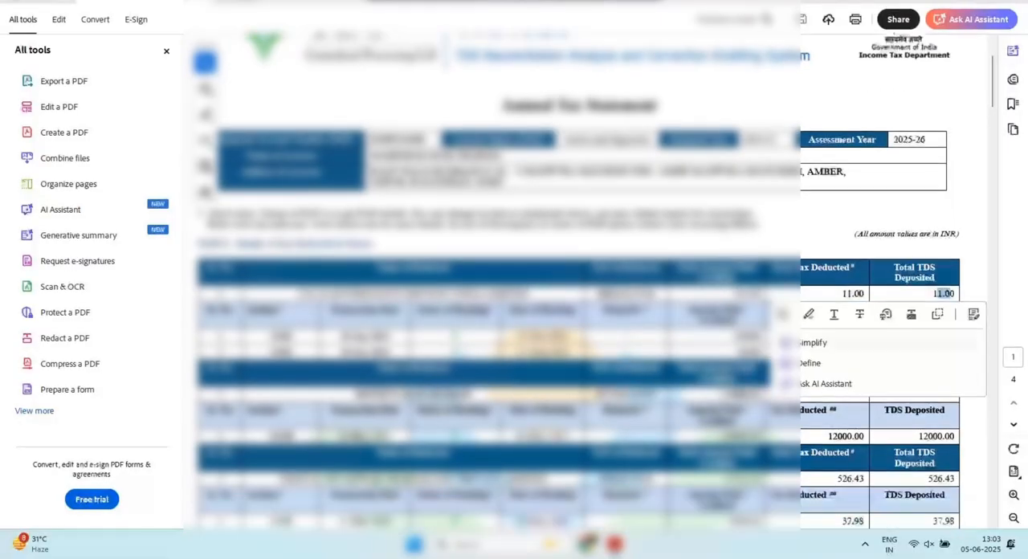
{"action": "left_click_drag", "start_coordinate": [274, 336], "coordinate": [293, 336]}
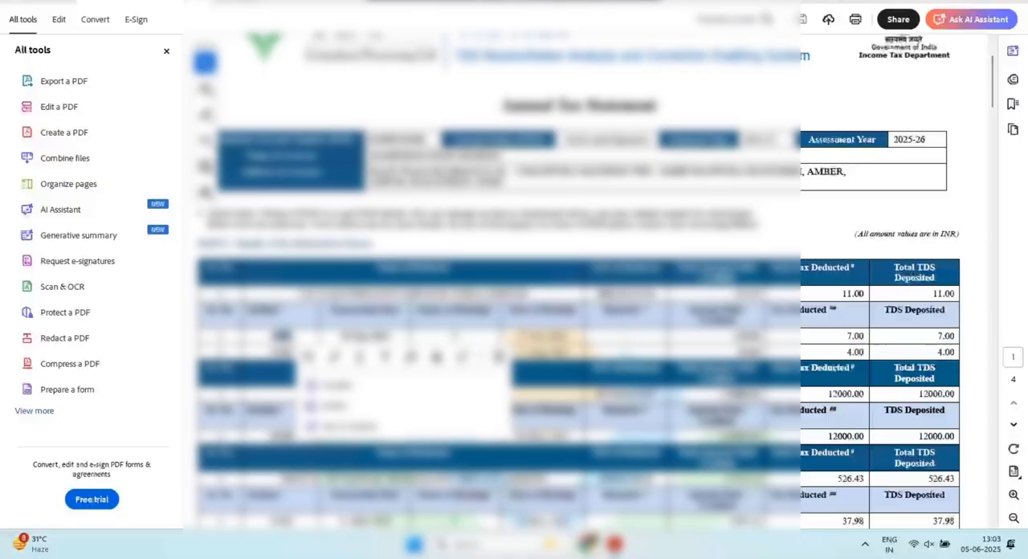
{"action": "left_click", "coordinate": [299, 337]}
{"action": "scroll", "coordinate": [576, 279], "scroll_direction": "down", "scroll_amount": 2}
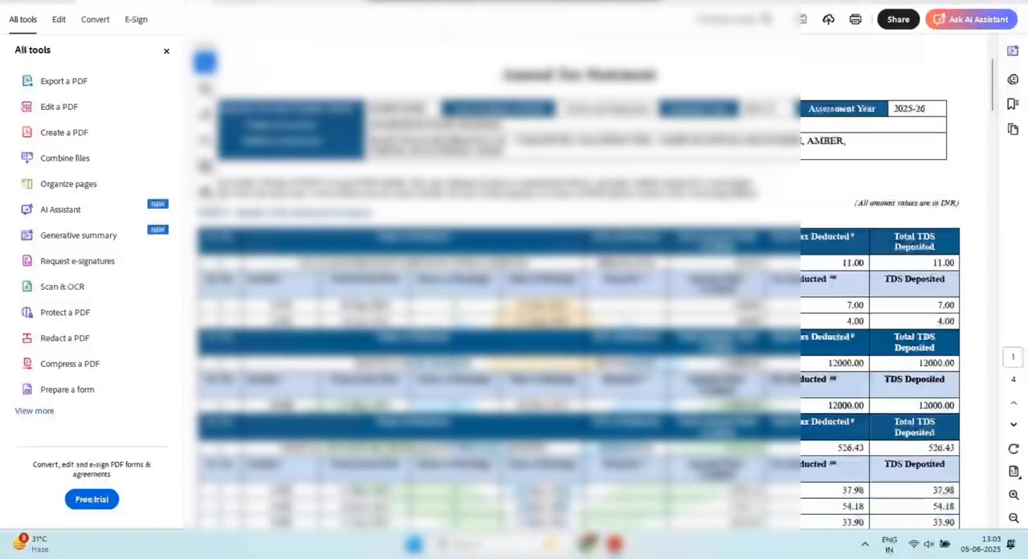
Step: Examine the second and third deductors' names, sections and deducted tax, plus the remaining parts of the tax statement
{"action": "double_click", "coordinate": [376, 332]}
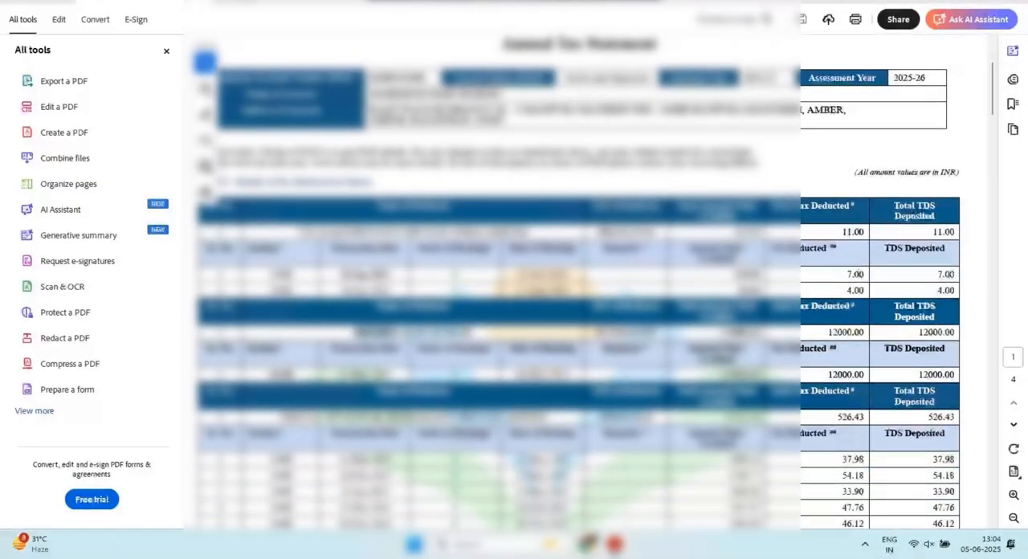
{"action": "left_click", "coordinate": [401, 332]}
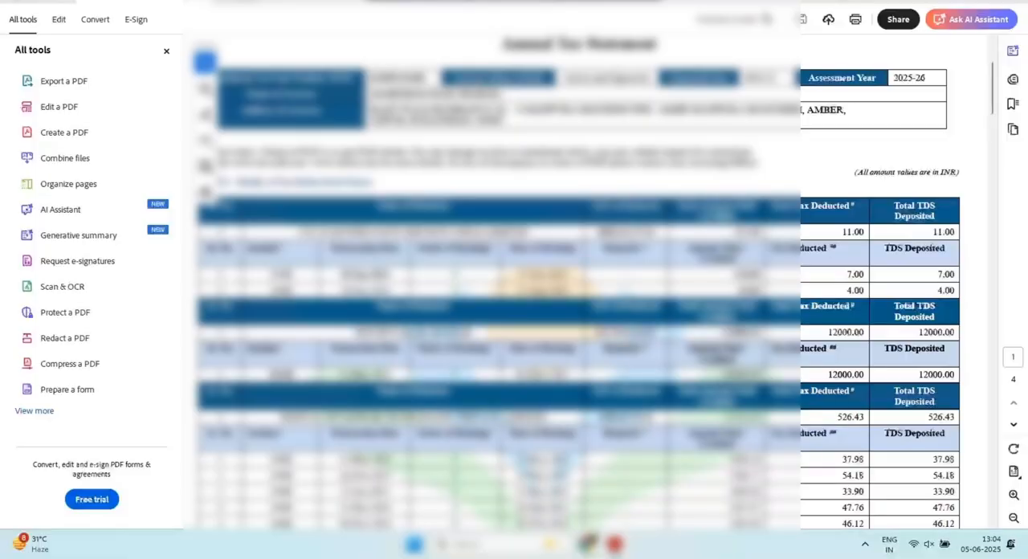
{"action": "double_click", "coordinate": [283, 376]}
{"action": "left_click", "coordinate": [304, 375]}
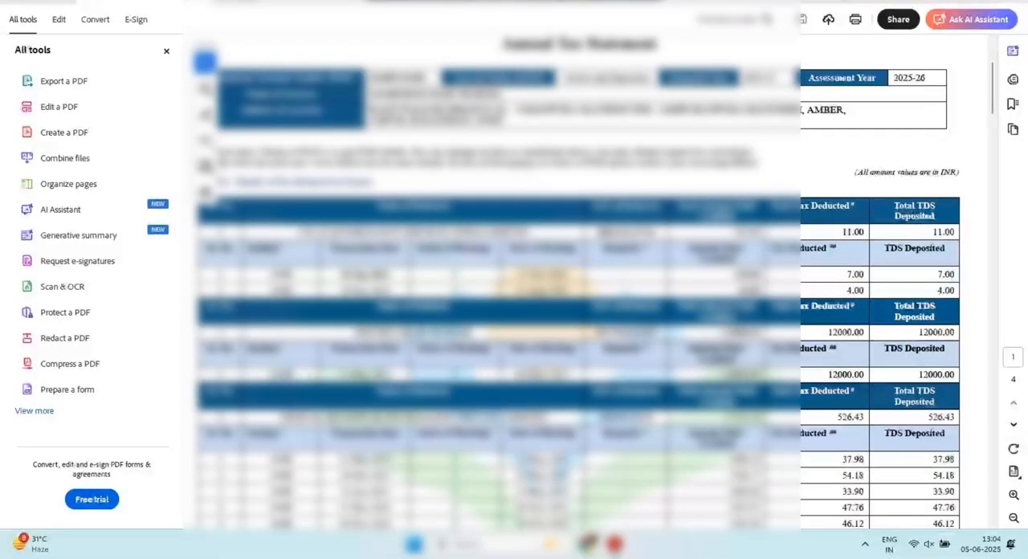
{"action": "left_click_drag", "start_coordinate": [833, 375], "coordinate": [838, 375]}
{"action": "scroll", "coordinate": [837, 375], "scroll_direction": "down", "scroll_amount": 1}
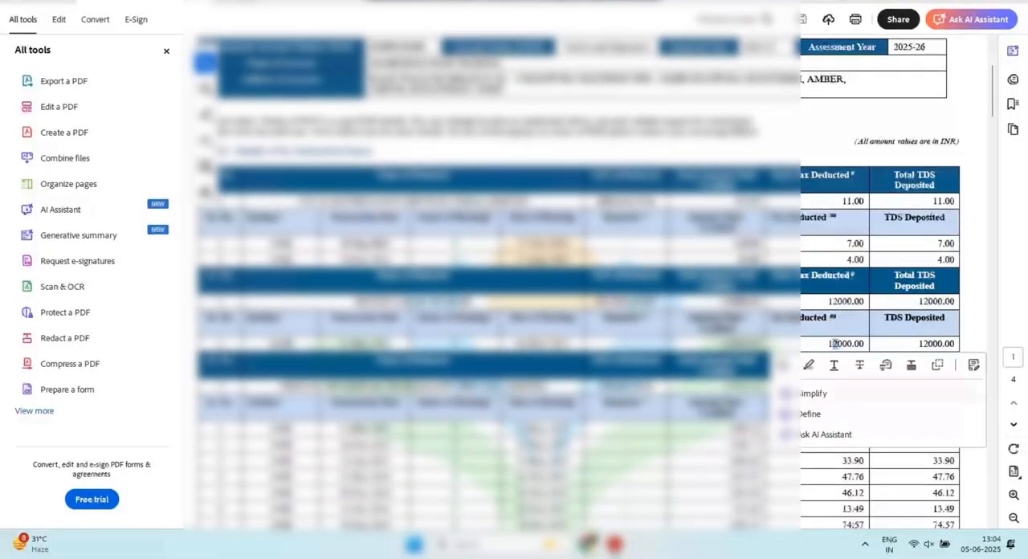
{"action": "double_click", "coordinate": [355, 400]}
{"action": "left_click", "coordinate": [378, 400]}
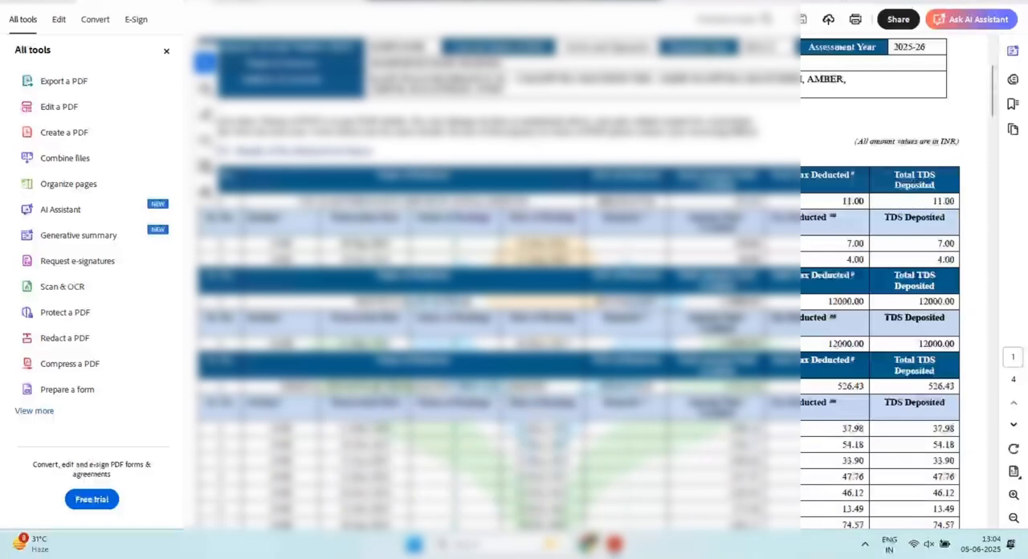
{"action": "scroll", "coordinate": [378, 401], "scroll_direction": "down", "scroll_amount": 2}
{"action": "scroll", "coordinate": [498, 281], "scroll_direction": "down", "scroll_amount": 13}
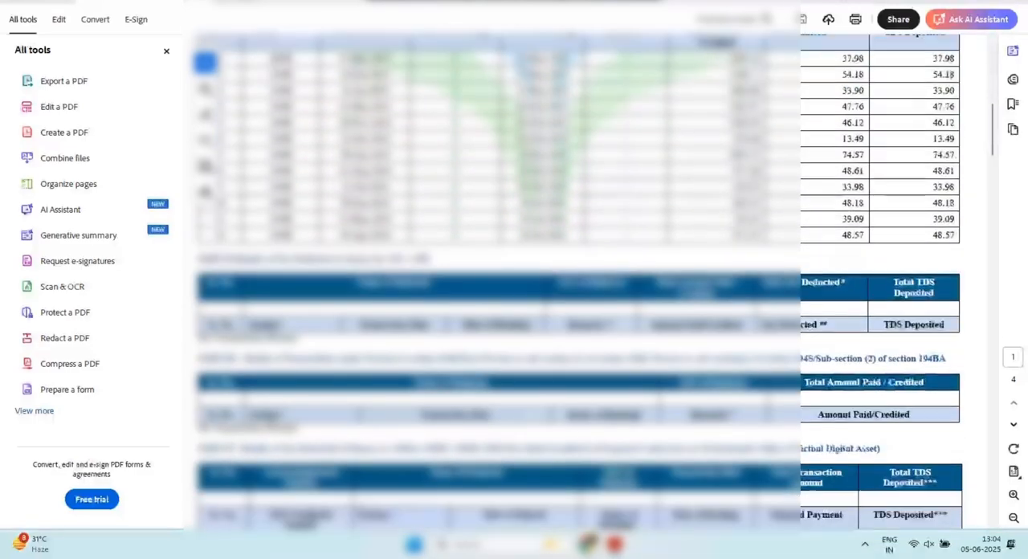
{"action": "scroll", "coordinate": [498, 281], "scroll_direction": "down", "scroll_amount": 7}
{"action": "scroll", "coordinate": [498, 281], "scroll_direction": "up", "scroll_amount": 20}
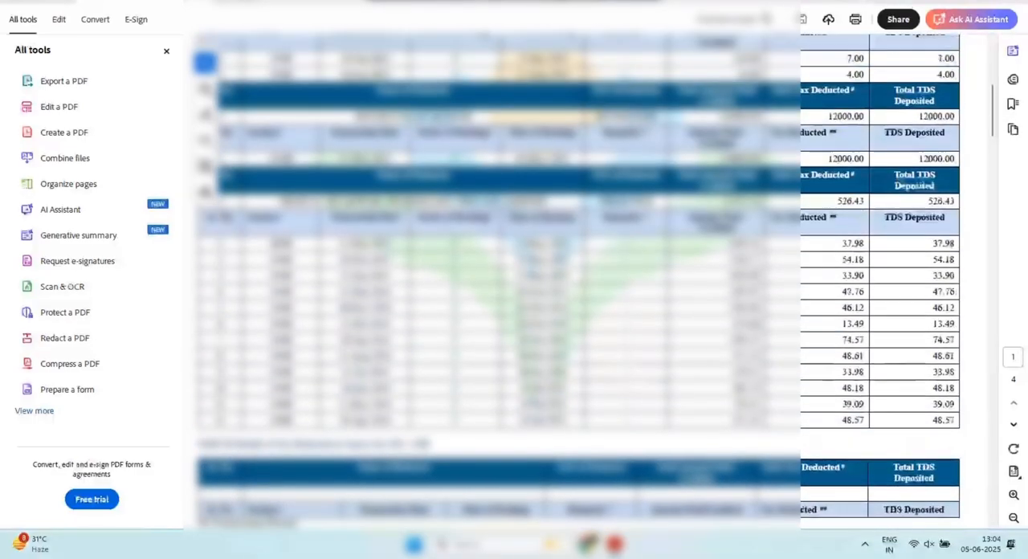
{"action": "scroll", "coordinate": [498, 281], "scroll_direction": "up", "scroll_amount": 5}
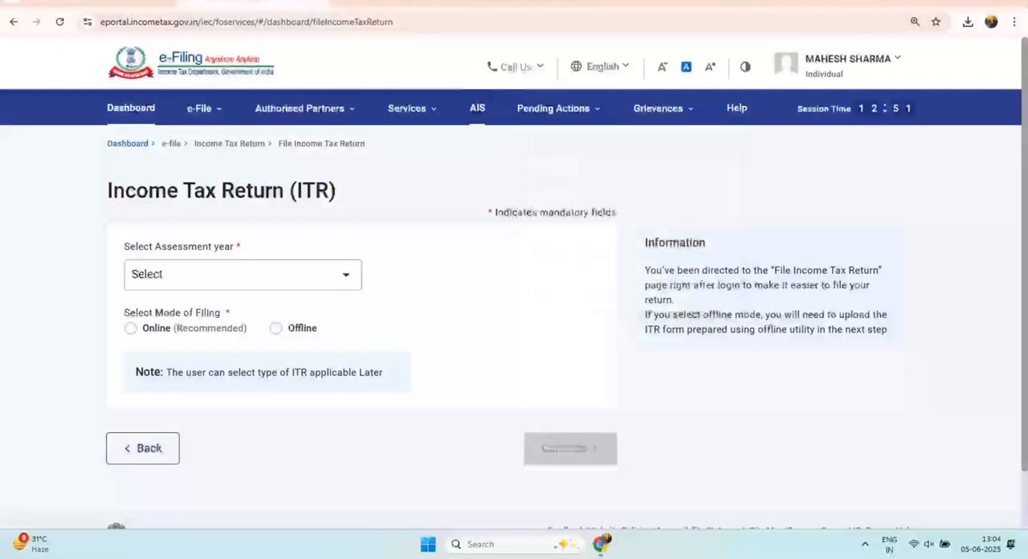
Step: Return to the e-Filing portal in Chrome, proceed to the AIS Compliance Portal and open its Annual Information Statement page
{"action": "left_click", "coordinate": [477, 108]}
{"action": "left_click", "coordinate": [624, 379]}
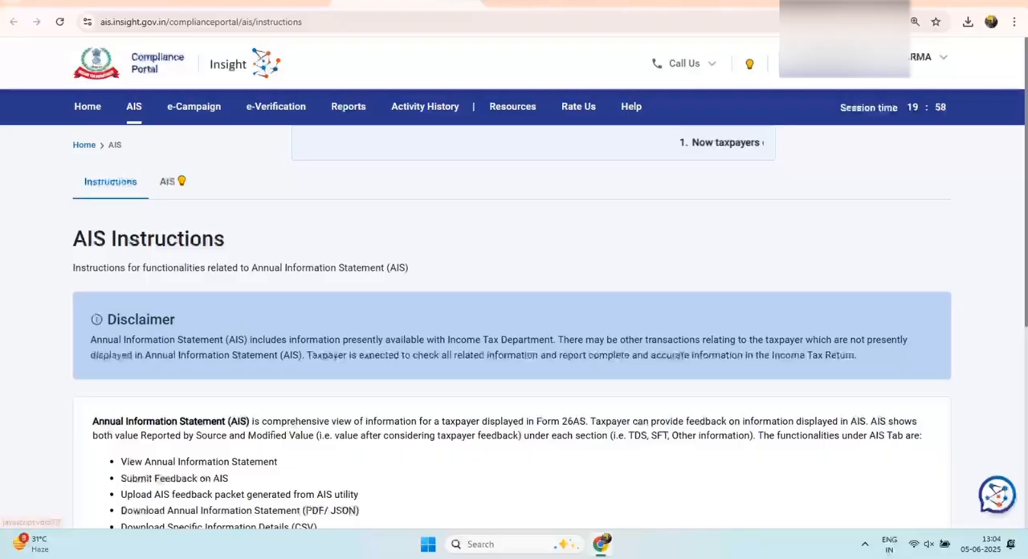
{"action": "left_click", "coordinate": [180, 180]}
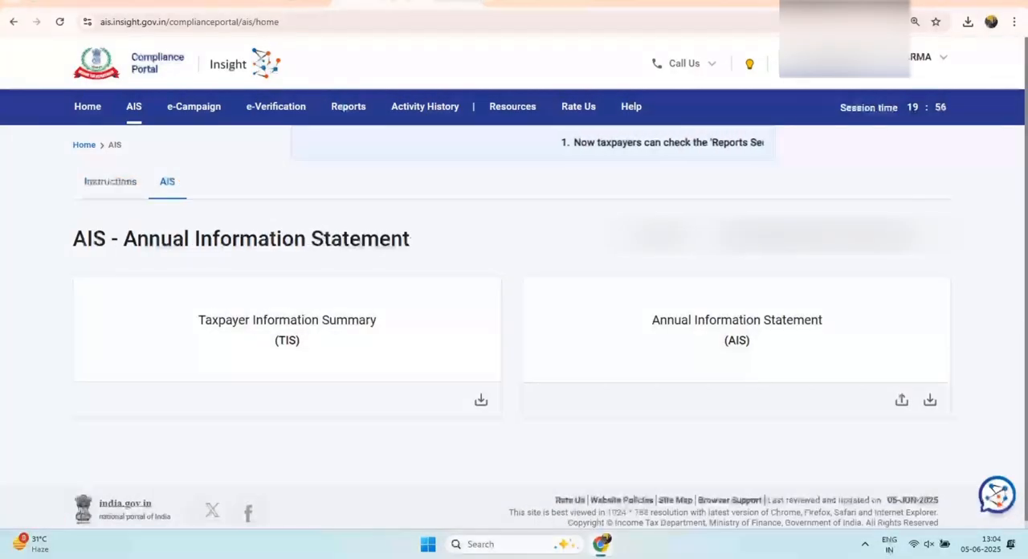
{"action": "left_click_drag", "start_coordinate": [73, 239], "coordinate": [269, 238]}
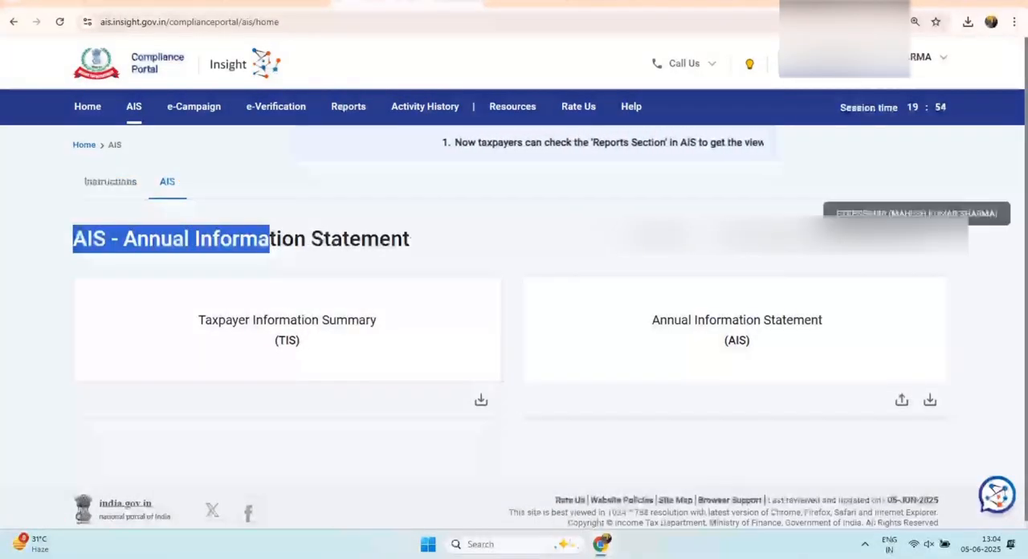
Step: Open the Taxpayer Information Summary, download it as a PDF and check the password rule for the file
{"action": "left_click", "coordinate": [270, 240]}
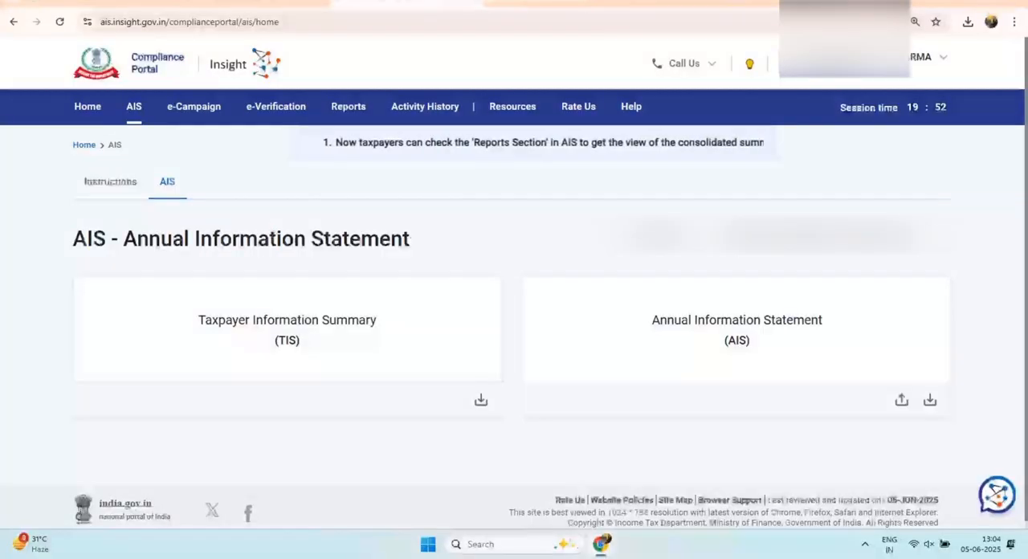
{"action": "left_click_drag", "start_coordinate": [274, 341], "coordinate": [299, 341]}
{"action": "left_click", "coordinate": [290, 340]}
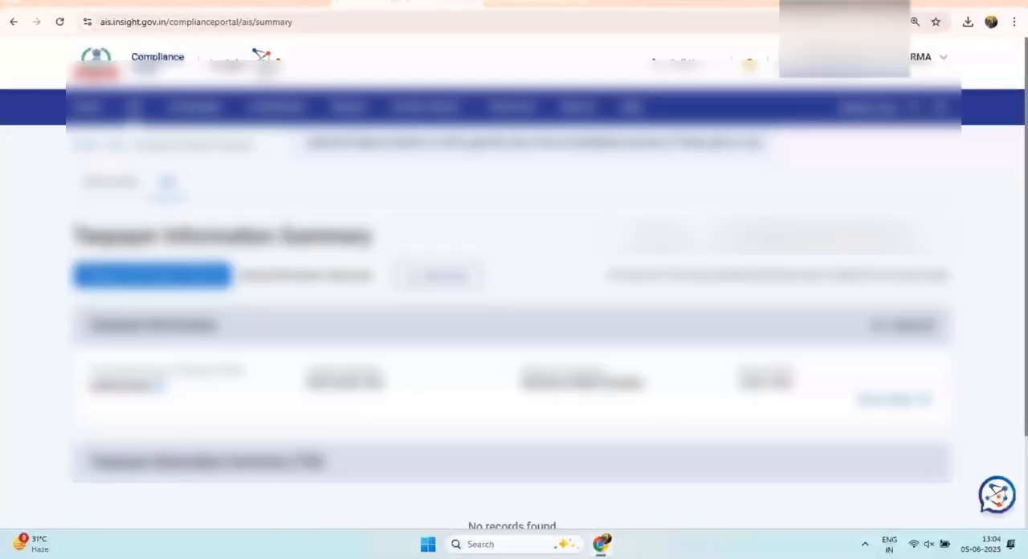
{"action": "left_click", "coordinate": [438, 276]}
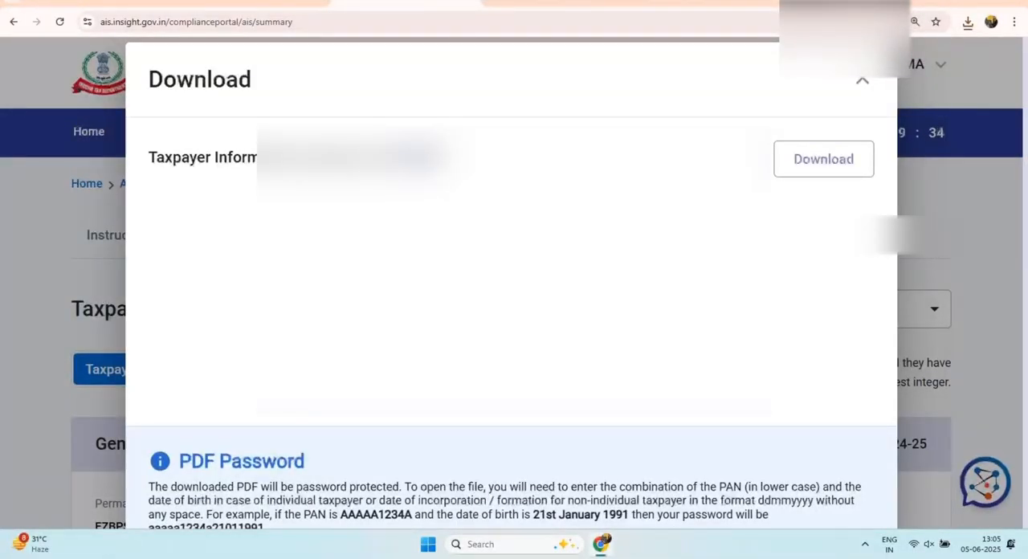
{"action": "key", "text": "ctrl+minus"}
{"action": "left_click_drag", "start_coordinate": [209, 487], "coordinate": [307, 488]}
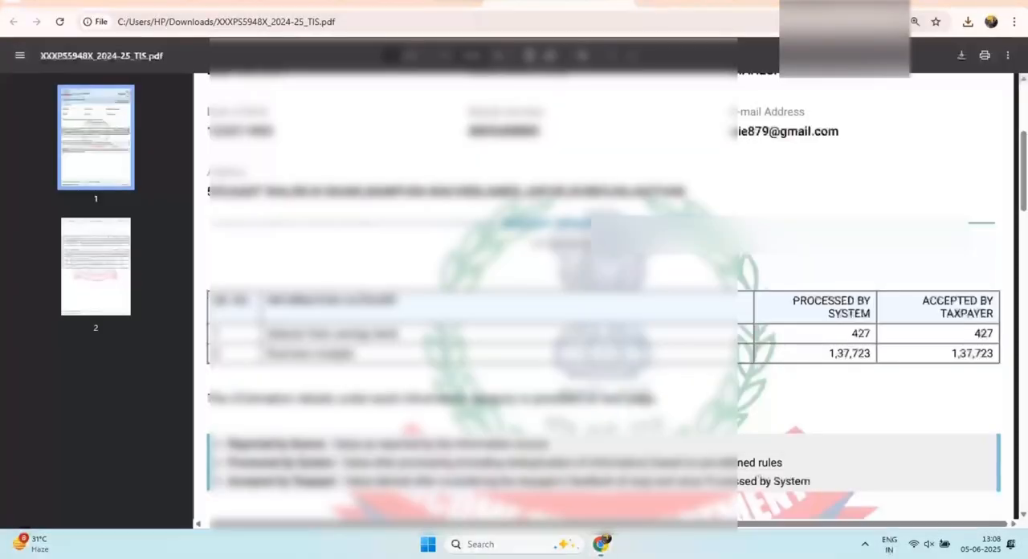
Step: Examine the information categories in the TIS PDF, comparing savings bank interest and business receipts with their processed amounts
{"action": "scroll", "coordinate": [599, 297], "scroll_direction": "down", "scroll_amount": 3}
{"action": "left_click_drag", "start_coordinate": [266, 142], "coordinate": [396, 141]}
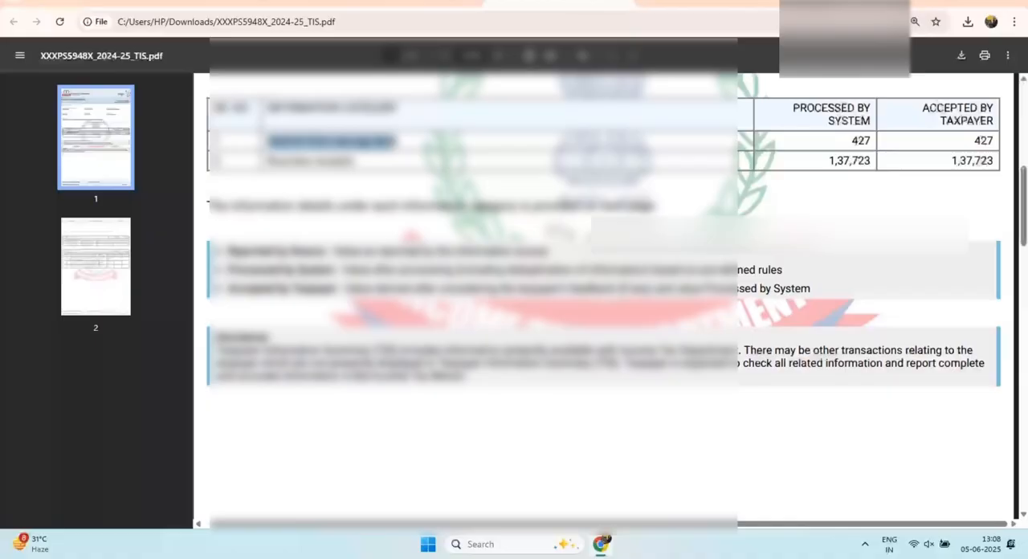
{"action": "left_click_drag", "start_coordinate": [852, 141], "coordinate": [865, 142]}
{"action": "left_click_drag", "start_coordinate": [267, 161], "coordinate": [353, 160]}
{"action": "left_click_drag", "start_coordinate": [830, 161], "coordinate": [851, 161]}
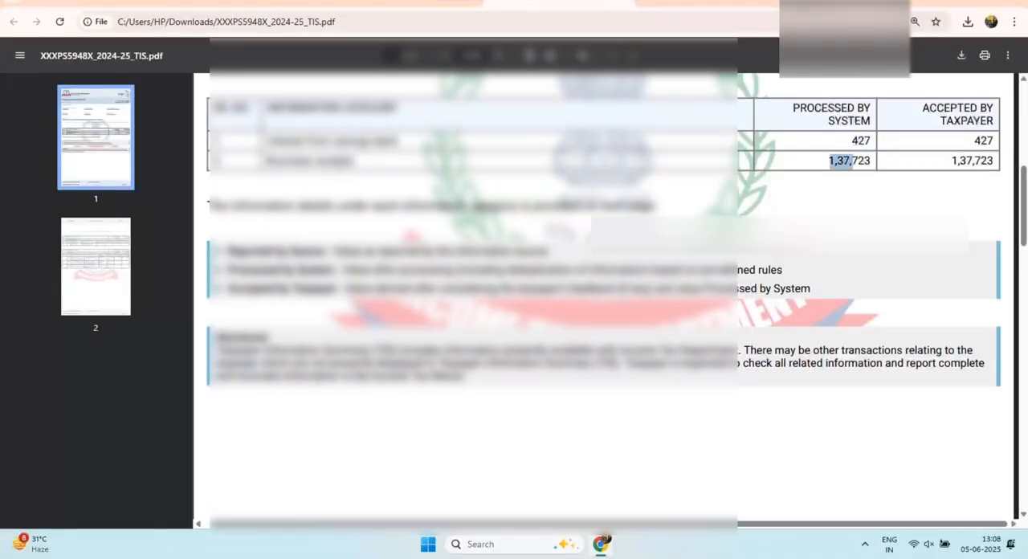
Step: Examine the second page of the TIS PDF for the source-wise breakdown of interest and business receipts
{"action": "scroll", "coordinate": [604, 298], "scroll_direction": "down", "scroll_amount": 10}
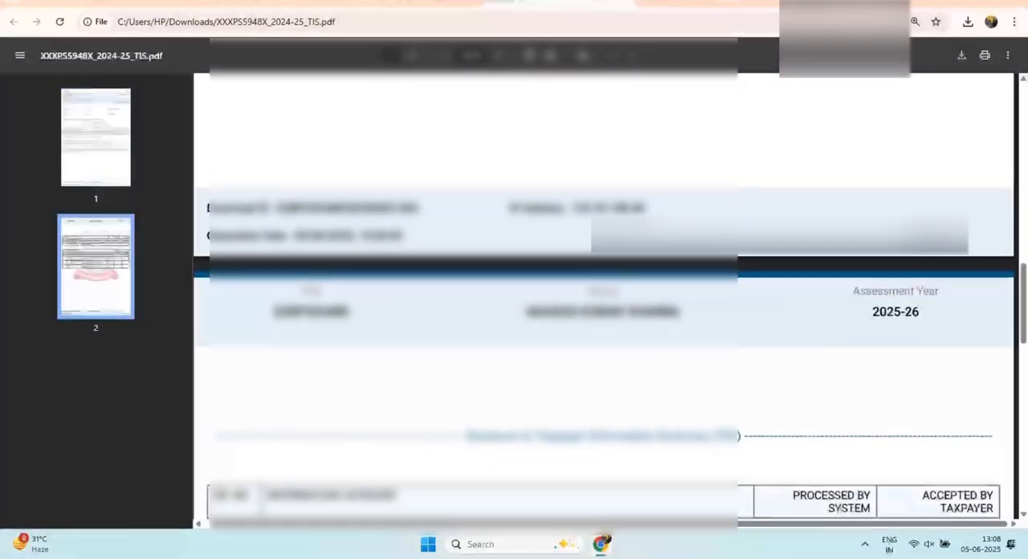
{"action": "scroll", "coordinate": [604, 297], "scroll_direction": "down", "scroll_amount": 3}
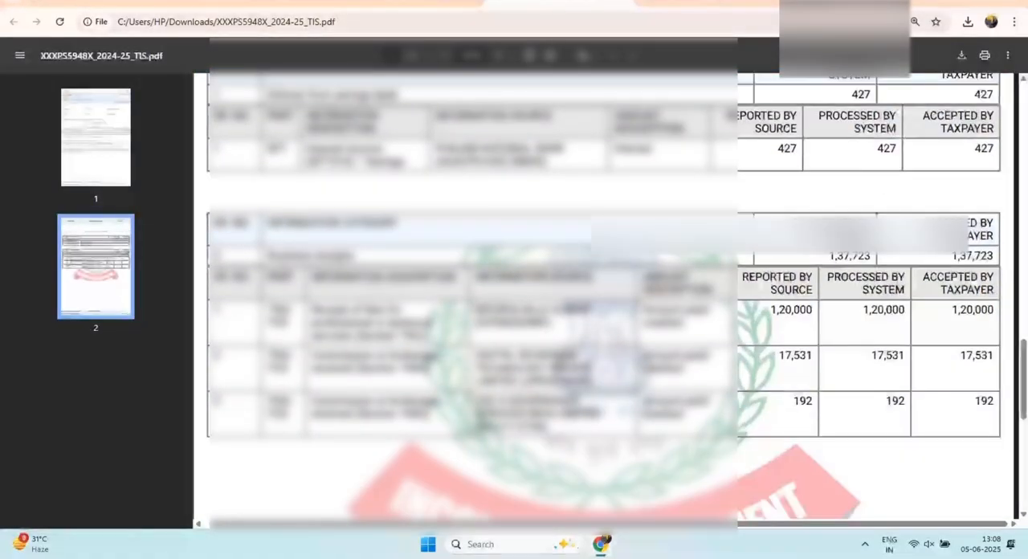
{"action": "left_click_drag", "start_coordinate": [772, 309], "coordinate": [812, 310]}
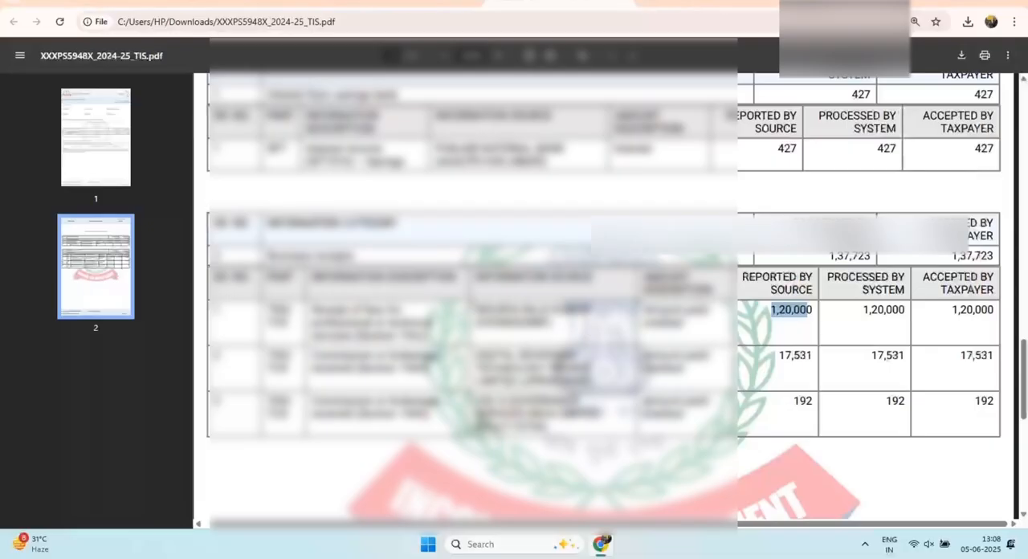
{"action": "left_click_drag", "start_coordinate": [780, 356], "coordinate": [801, 356]}
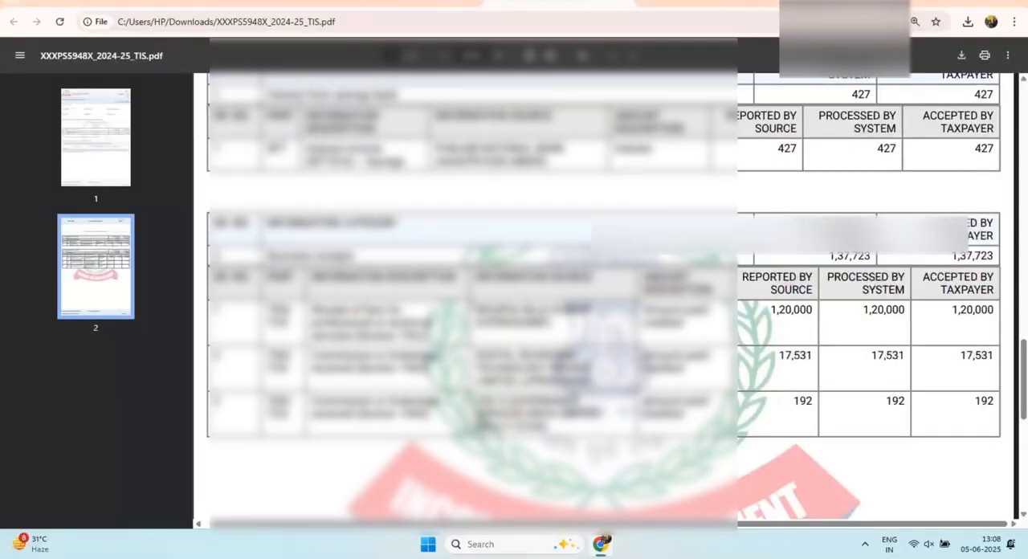
{"action": "scroll", "coordinate": [602, 297], "scroll_direction": "down", "scroll_amount": 5}
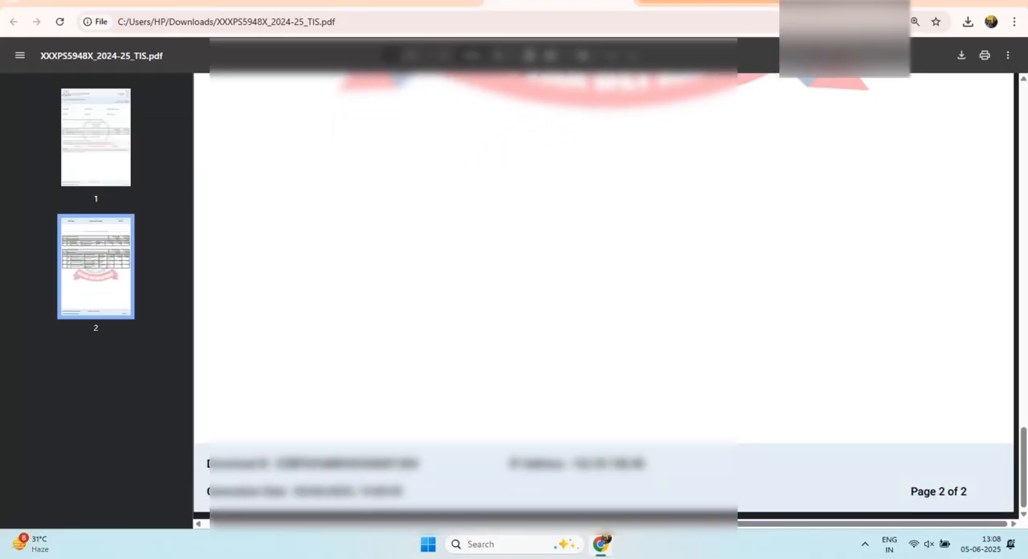
Step: Return to the Compliance Portal, download the Annual Information Statement (AIS) as PDF and open the file
{"action": "left_click", "coordinate": [407, 2]}
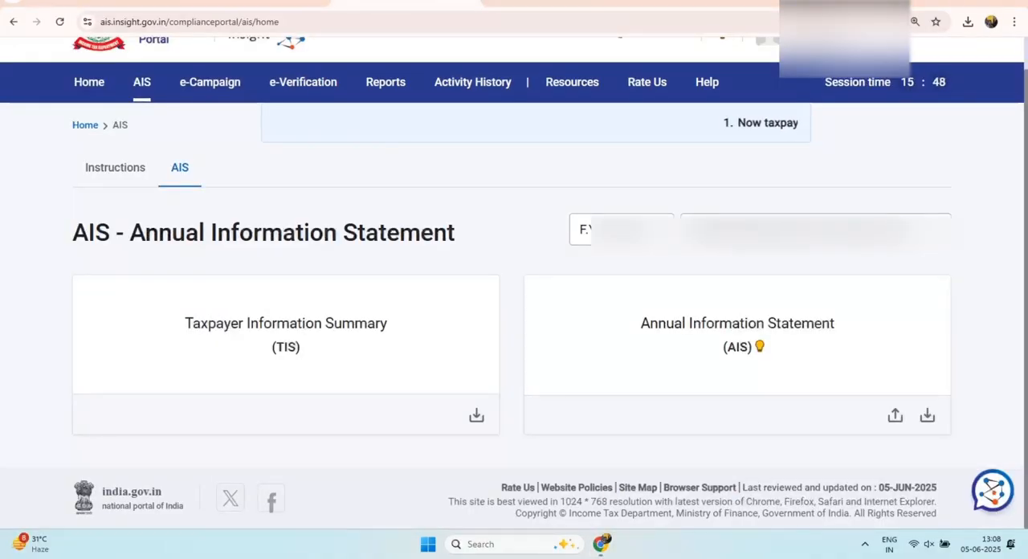
{"action": "left_click", "coordinate": [927, 415]}
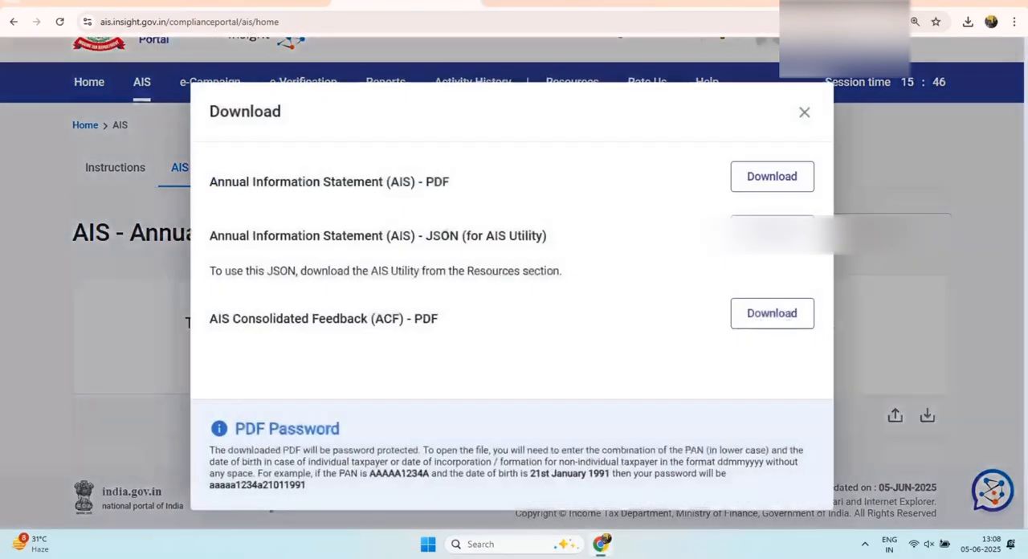
{"action": "left_click", "coordinate": [772, 176]}
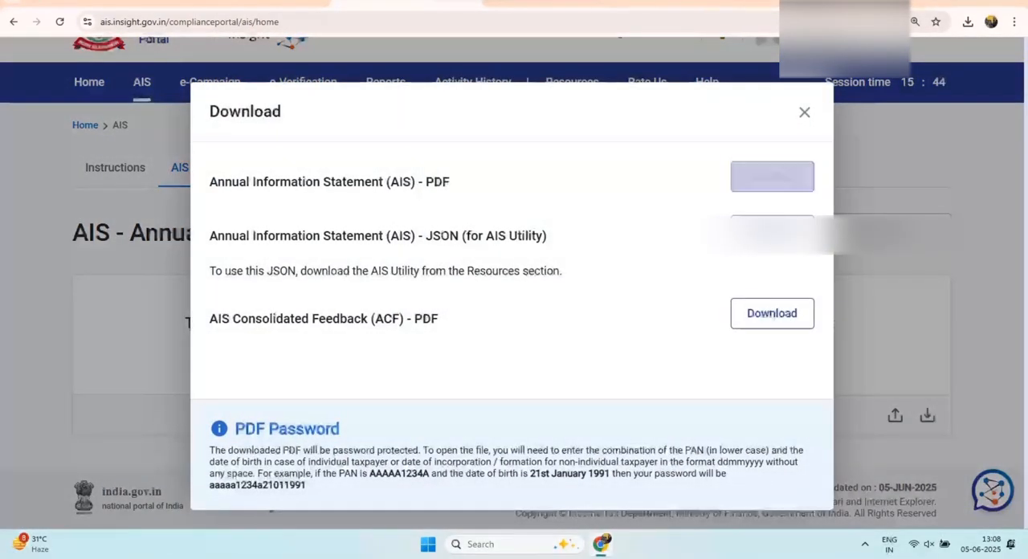
{"action": "left_click", "coordinate": [643, 282]}
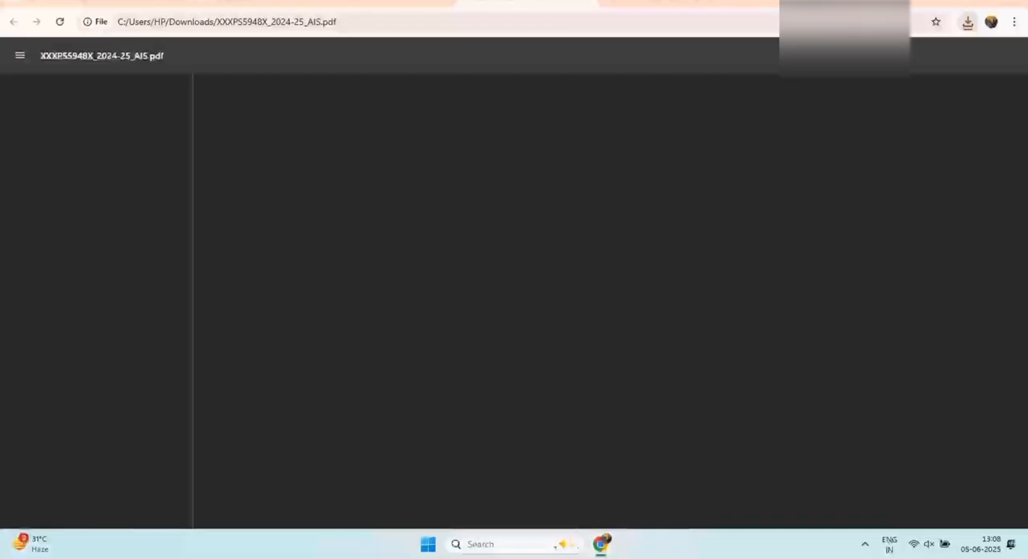
Step: Examine the first two TDS/TCS entries in the AIS PDF, including their information codes and amounts
{"action": "scroll", "coordinate": [578, 297], "scroll_direction": "up", "scroll_amount": 5}
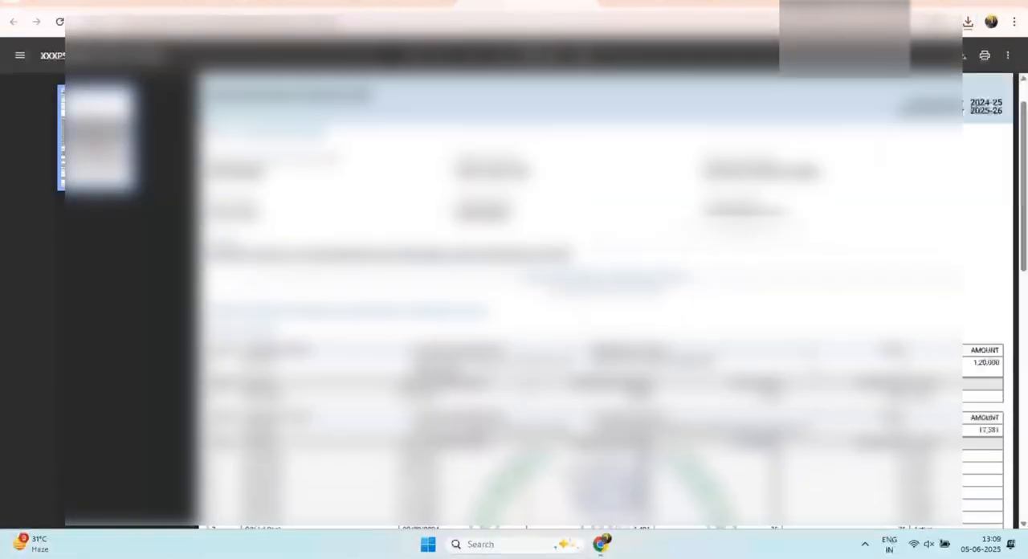
{"action": "scroll", "coordinate": [578, 297], "scroll_direction": "down", "scroll_amount": 3}
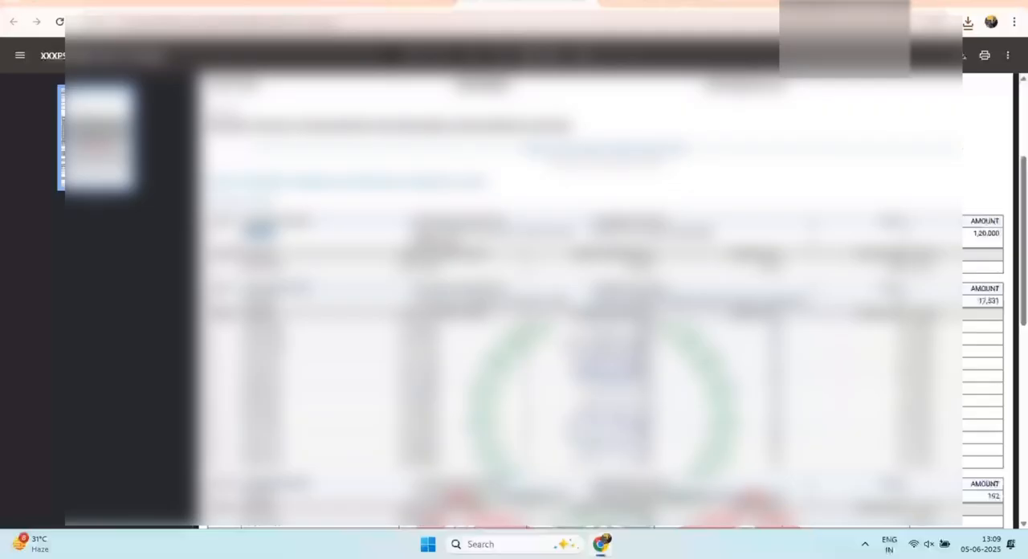
{"action": "left_click_drag", "start_coordinate": [973, 233], "coordinate": [1000, 234]}
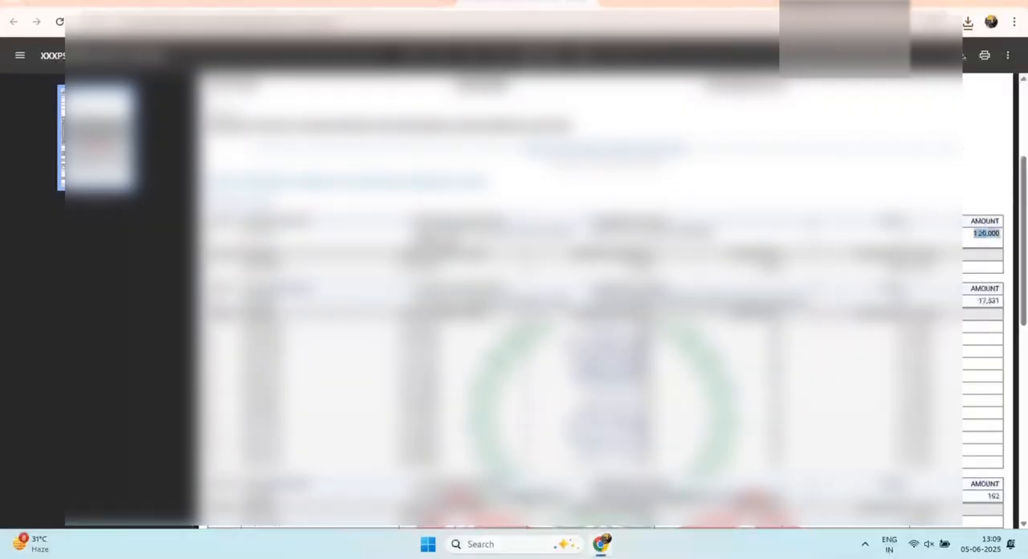
{"action": "double_click", "coordinate": [257, 301]}
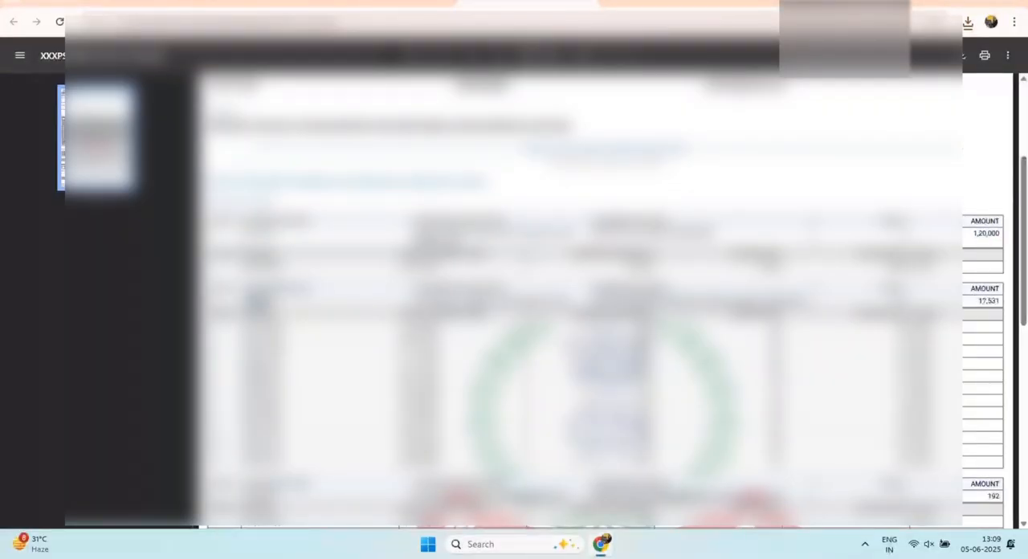
{"action": "left_click_drag", "start_coordinate": [978, 301], "coordinate": [1001, 301]}
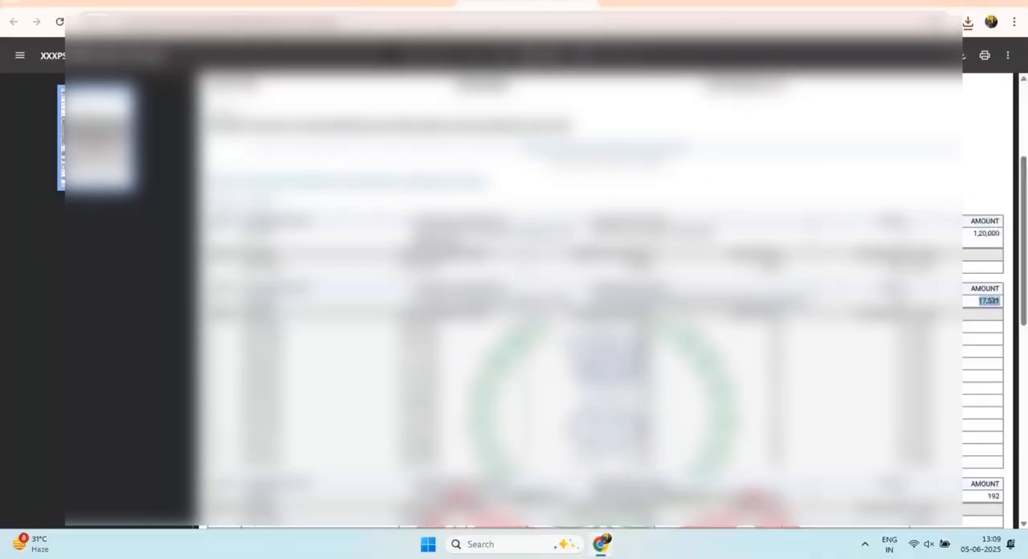
Step: Examine the remaining AIS sections: the savings interest source, payment of taxes and other information
{"action": "scroll", "coordinate": [602, 301], "scroll_direction": "down", "scroll_amount": 4}
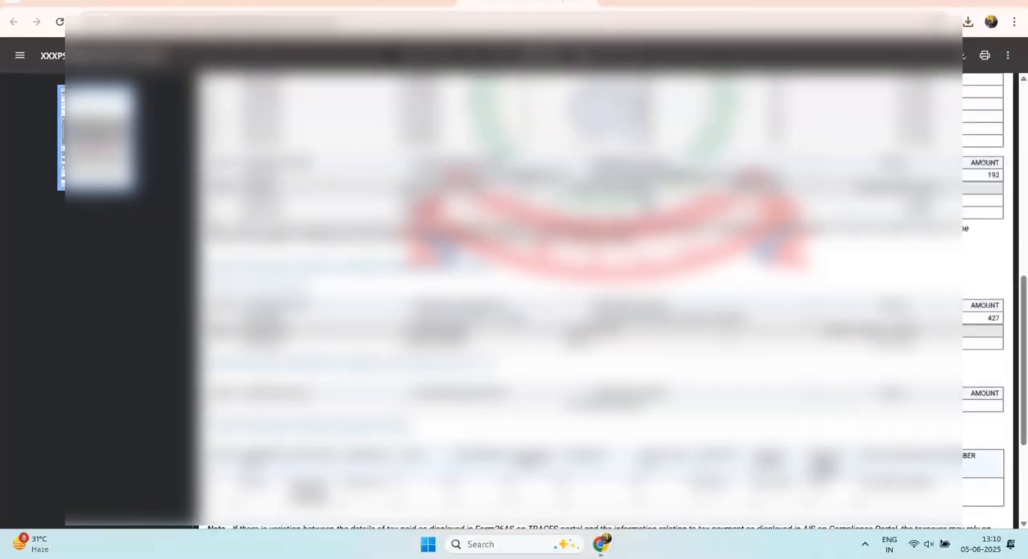
{"action": "left_click_drag", "start_coordinate": [422, 318], "coordinate": [465, 318]}
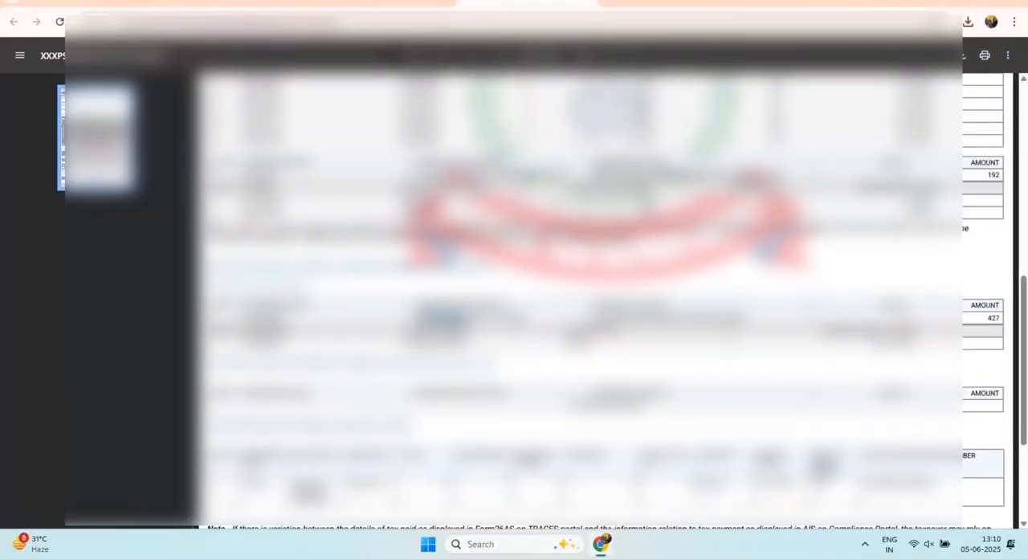
{"action": "scroll", "coordinate": [603, 301], "scroll_direction": "down", "scroll_amount": 2}
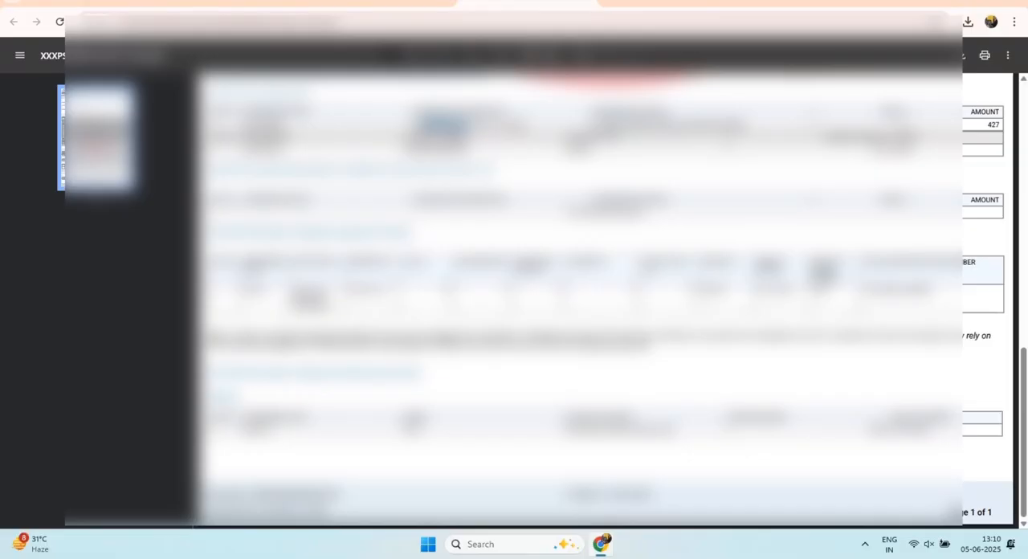
{"action": "left_click_drag", "start_coordinate": [567, 429], "coordinate": [590, 429]}
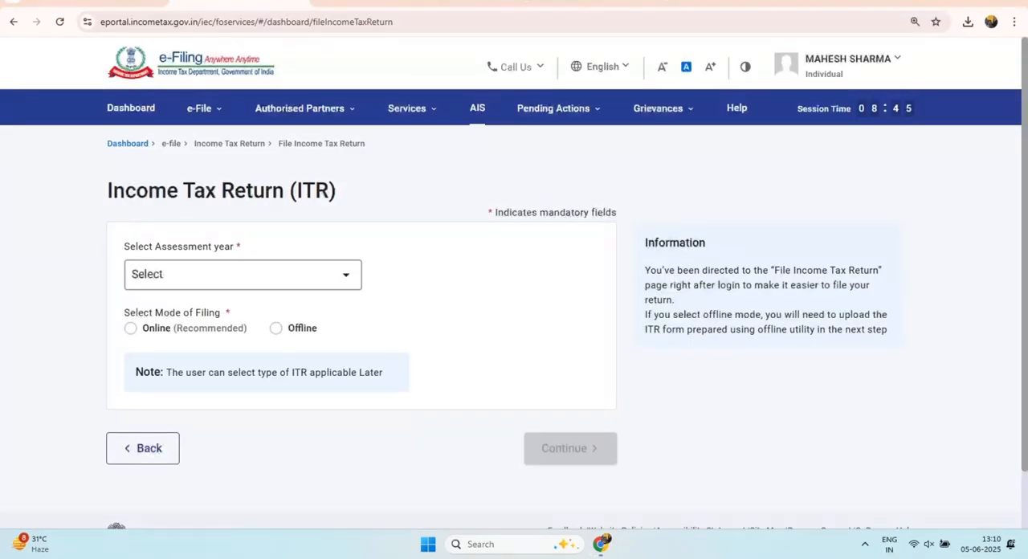
Step: Start a new online income tax return filing for assessment year 2025-26 with the status Individual
{"action": "left_click", "coordinate": [242, 275]}
{"action": "left_click", "coordinate": [185, 340]}
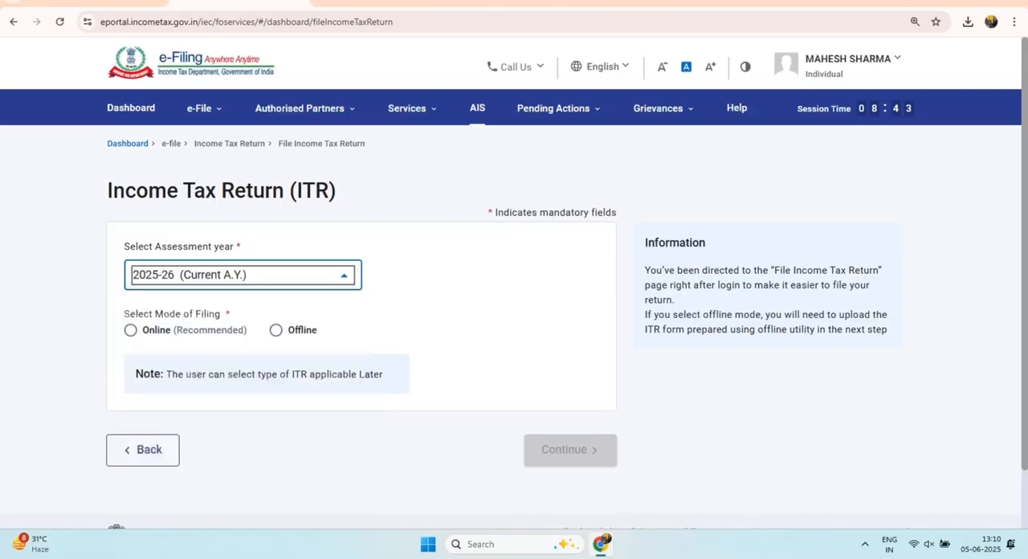
{"action": "left_click", "coordinate": [131, 330]}
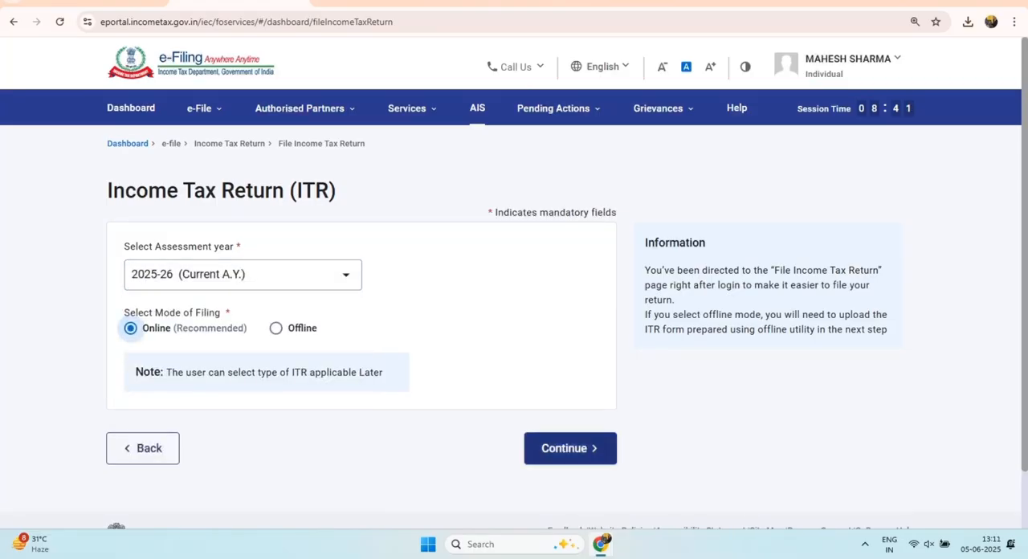
{"action": "left_click", "coordinate": [570, 449]}
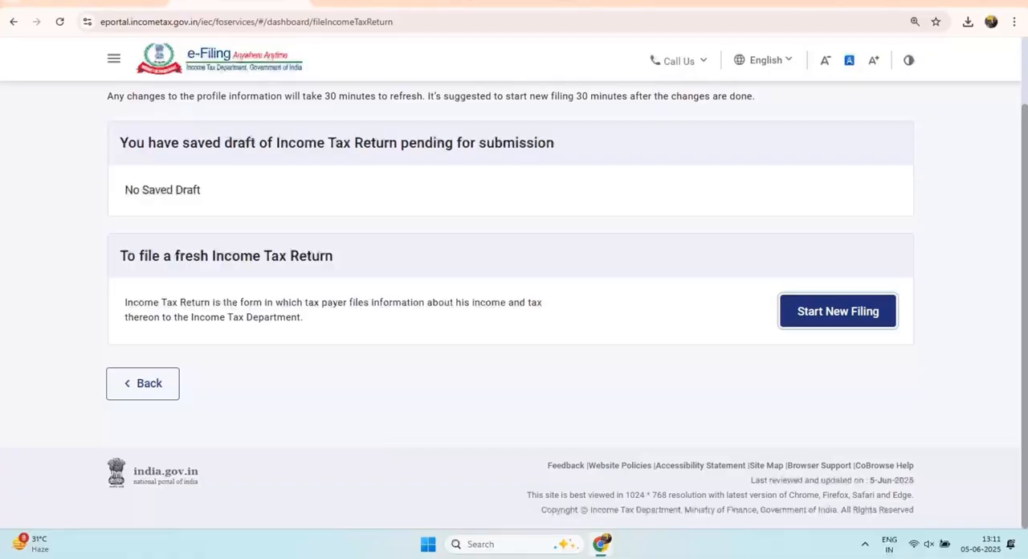
{"action": "left_click", "coordinate": [837, 310]}
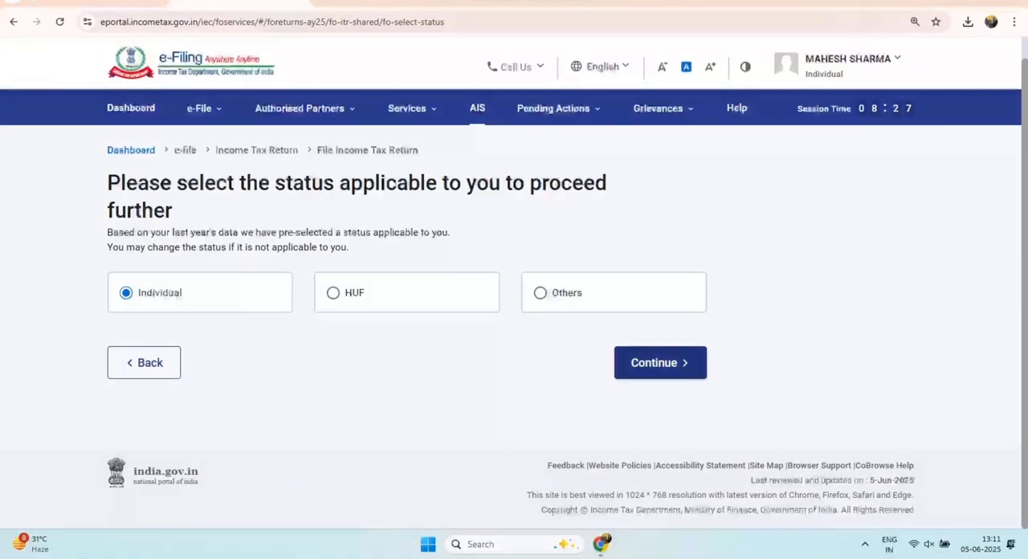
{"action": "left_click", "coordinate": [660, 362]}
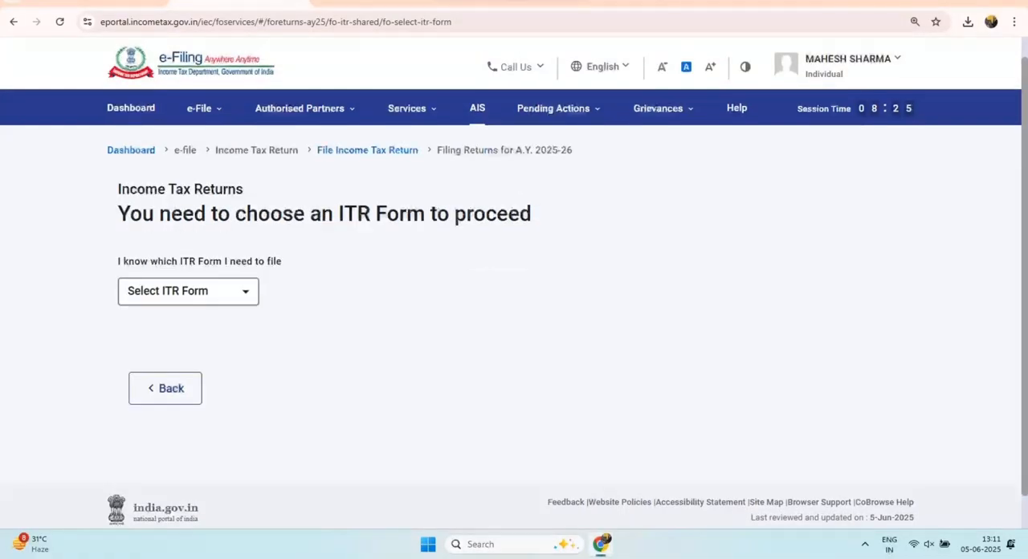
Step: Choose ITR - 1 as the return form and proceed with it
{"action": "left_click", "coordinate": [189, 291]}
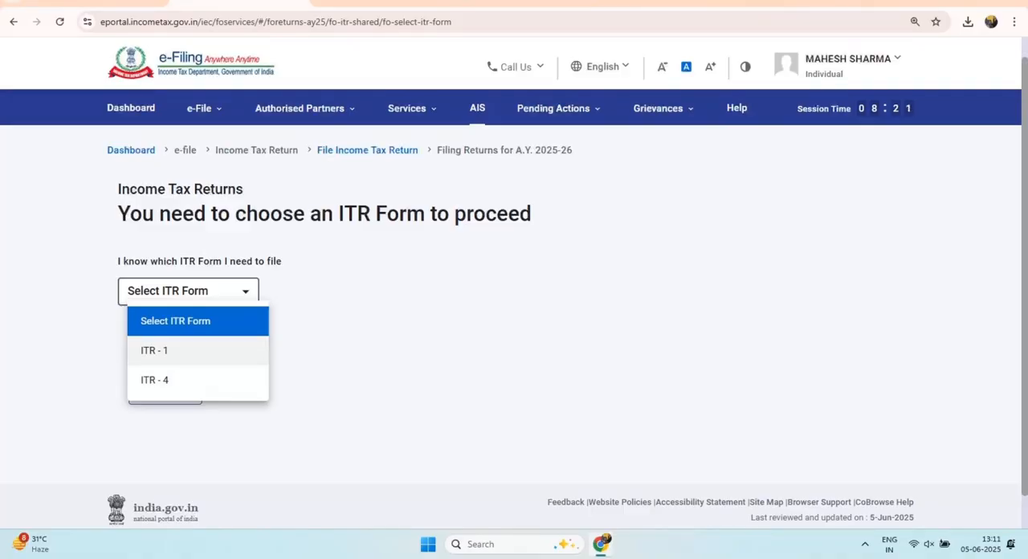
{"action": "left_click", "coordinate": [154, 350]}
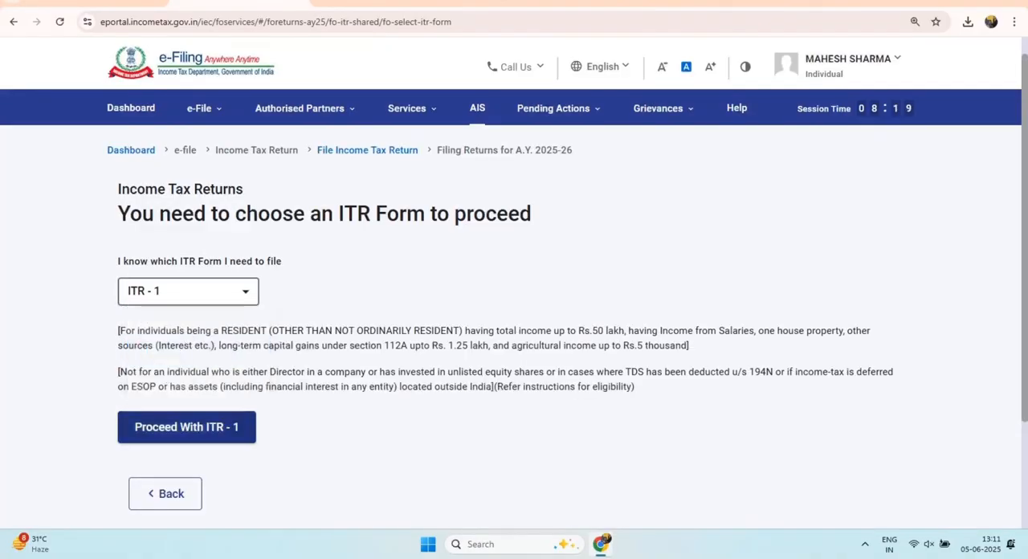
{"action": "left_click", "coordinate": [186, 426]}
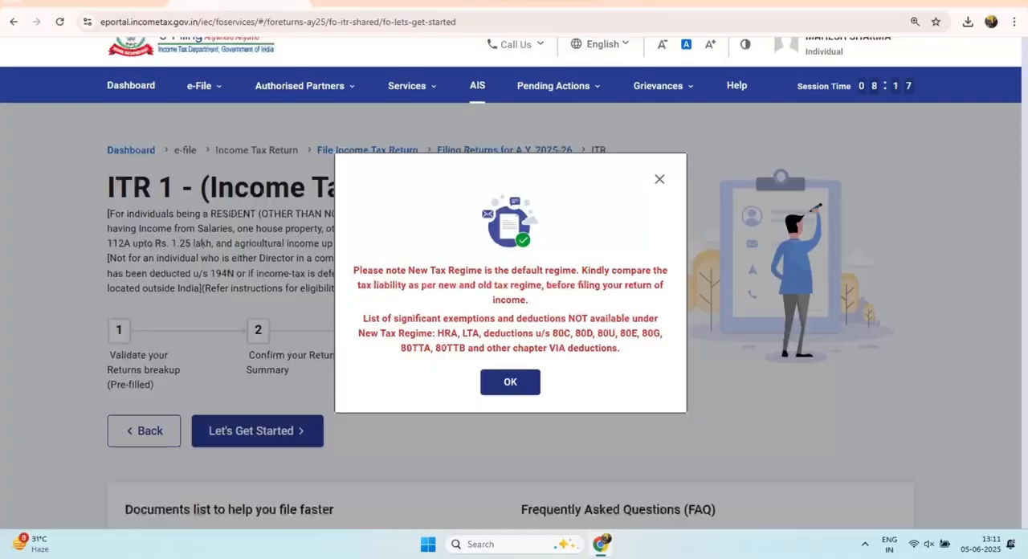
Step: Acknowledge the New Tax Regime notice, get started with the ITR-1 return and view the filing-reason questions
{"action": "left_click", "coordinate": [510, 382]}
{"action": "scroll", "coordinate": [510, 361], "scroll_direction": "down", "scroll_amount": 3}
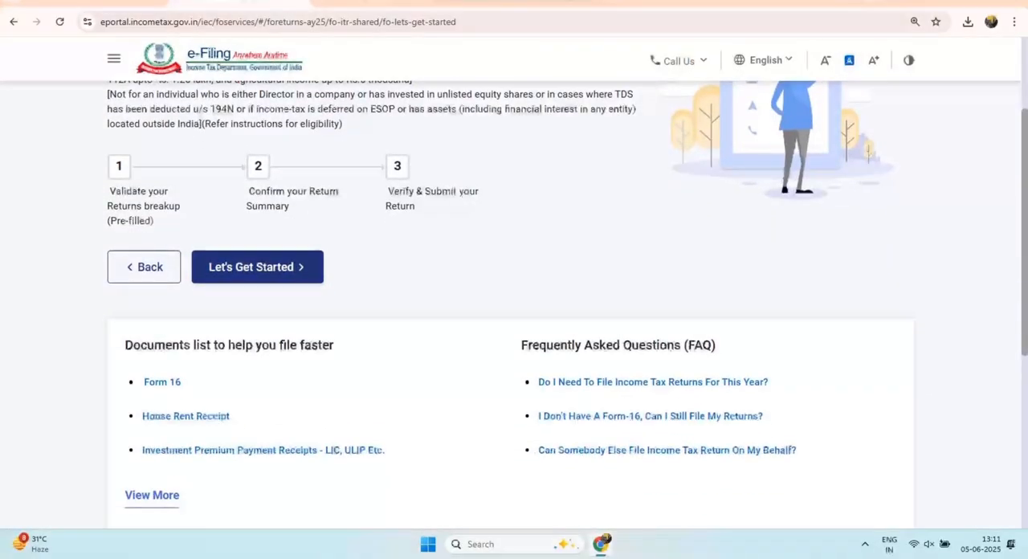
{"action": "left_click", "coordinate": [257, 267]}
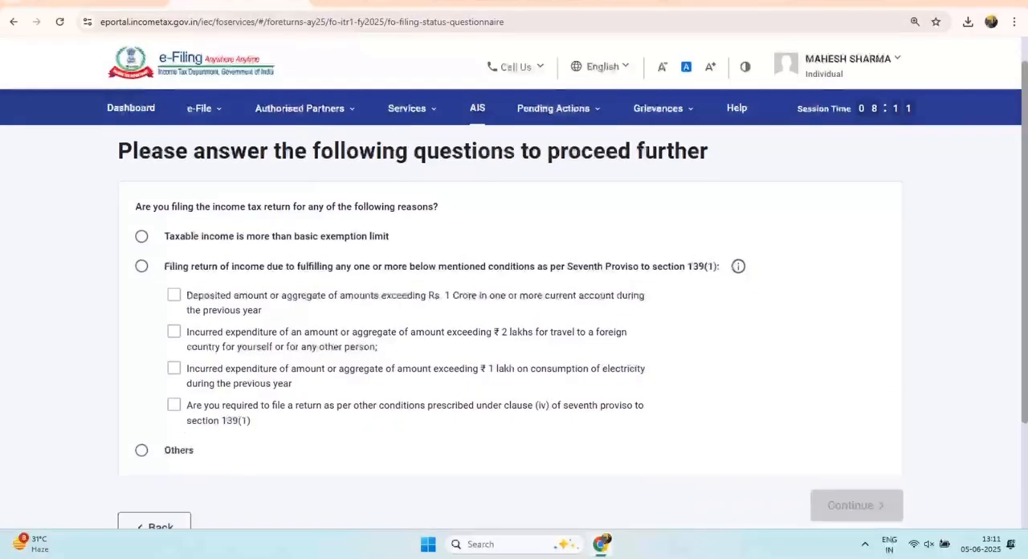
{"action": "scroll", "coordinate": [514, 306], "scroll_direction": "down", "scroll_amount": 1}
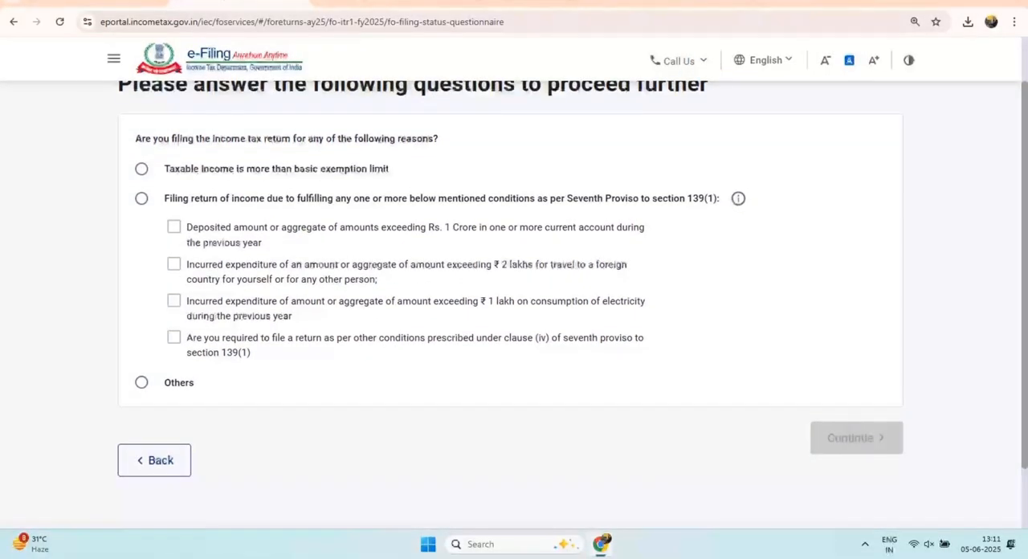
Step: Give Others as the reason for filing the return, continue, and acknowledge the notice about verifying pre-filled data
{"action": "left_click", "coordinate": [142, 383]}
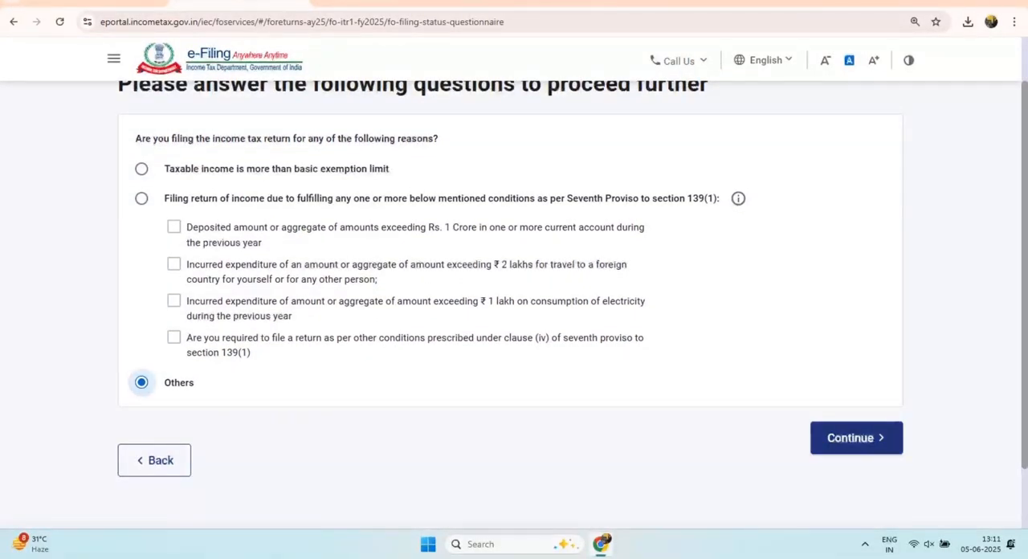
{"action": "left_click", "coordinate": [856, 438]}
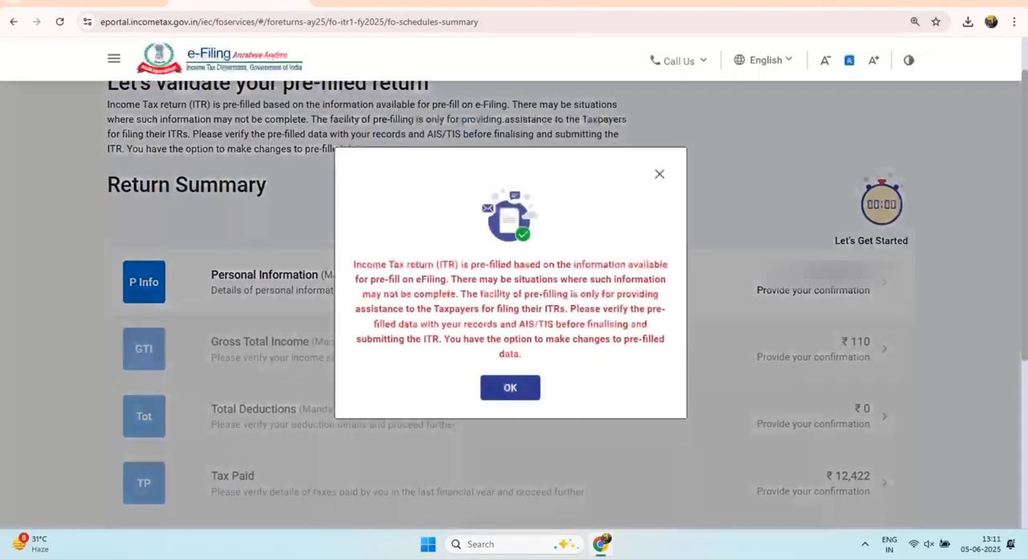
{"action": "left_click_drag", "start_coordinate": [353, 264], "coordinate": [658, 339]}
{"action": "left_click", "coordinate": [510, 387]}
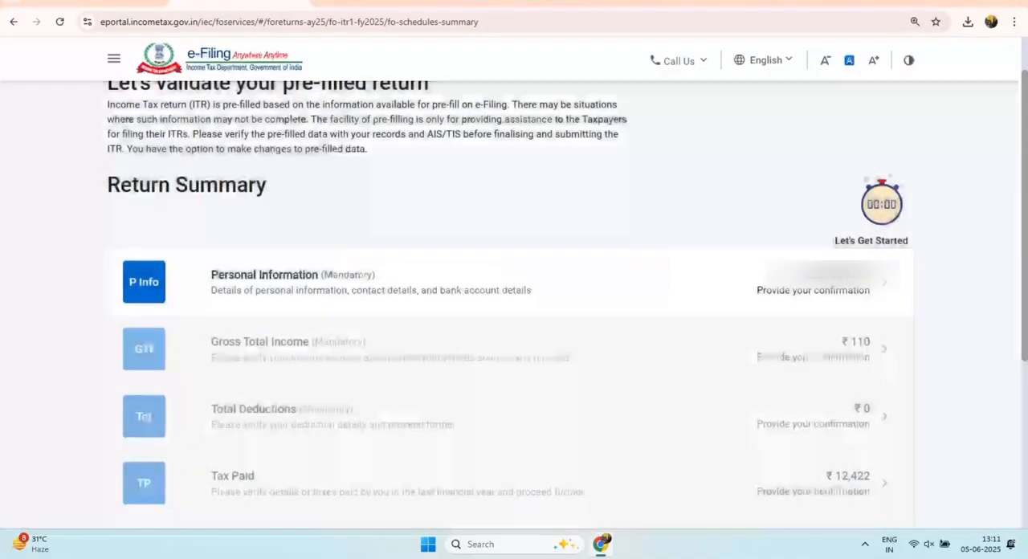
Step: Open the Personal Information section and examine the profile, contact and filing section details
{"action": "left_click", "coordinate": [293, 276]}
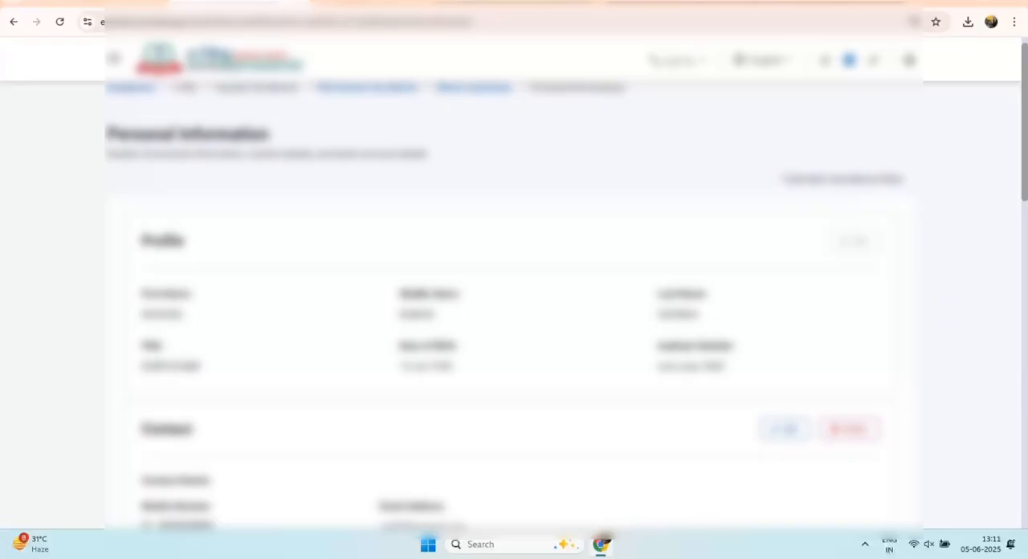
{"action": "scroll", "coordinate": [514, 305], "scroll_direction": "down", "scroll_amount": 2}
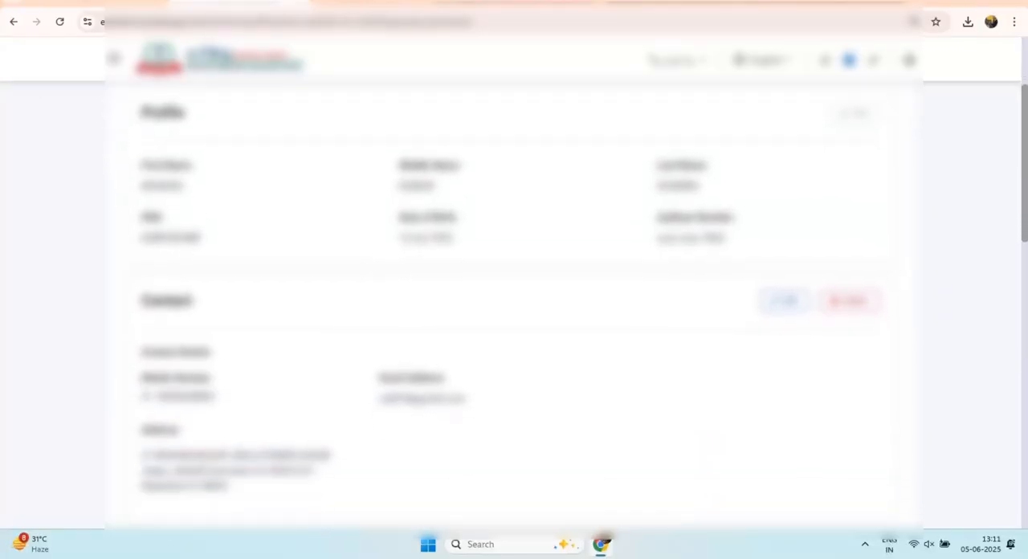
{"action": "scroll", "coordinate": [514, 305], "scroll_direction": "down", "scroll_amount": 2}
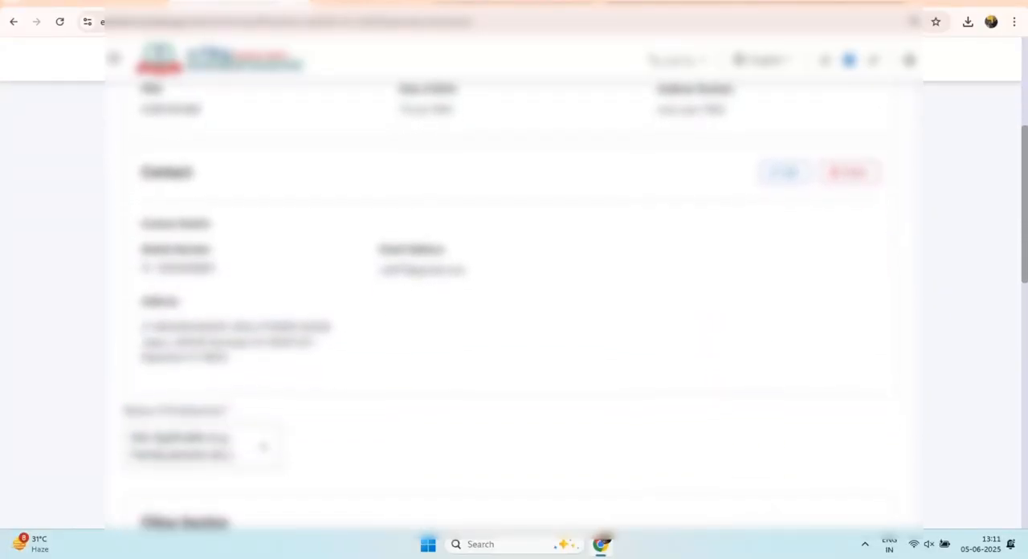
{"action": "scroll", "coordinate": [514, 306], "scroll_direction": "down", "scroll_amount": 1}
{"action": "scroll", "coordinate": [514, 305], "scroll_direction": "up", "scroll_amount": 5}
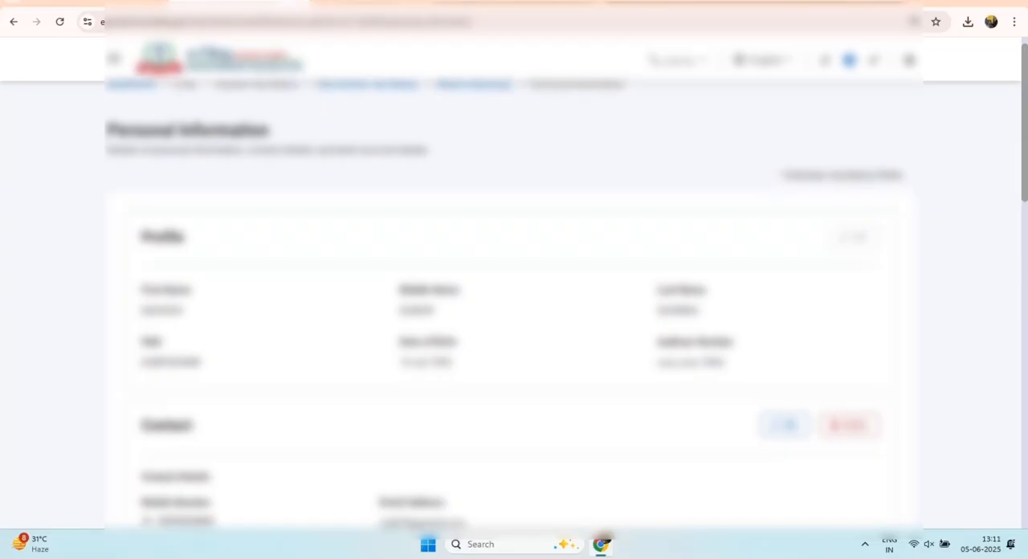
{"action": "scroll", "coordinate": [514, 305], "scroll_direction": "down", "scroll_amount": 2}
{"action": "scroll", "coordinate": [514, 305], "scroll_direction": "down", "scroll_amount": 3}
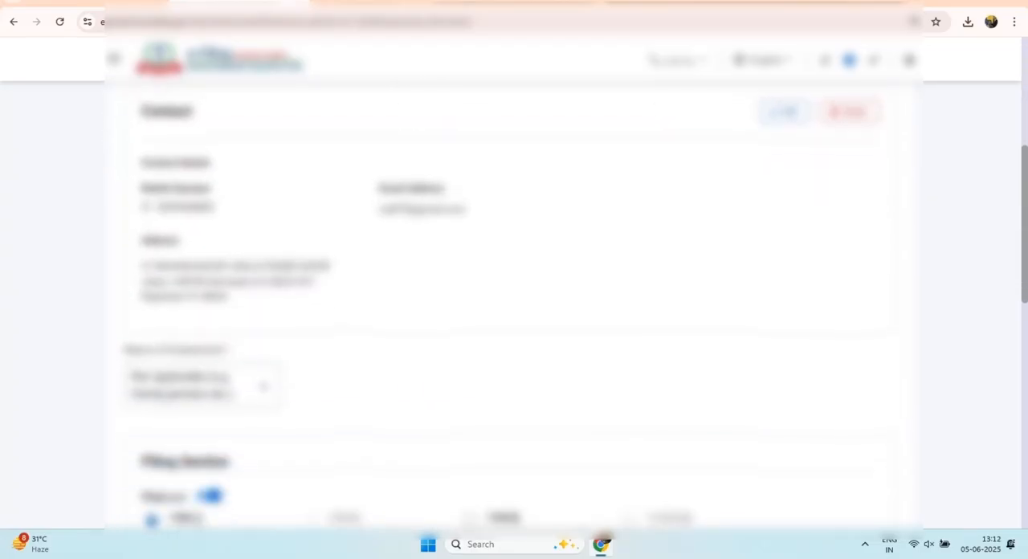
{"action": "scroll", "coordinate": [514, 305], "scroll_direction": "down", "scroll_amount": 2}
{"action": "scroll", "coordinate": [514, 305], "scroll_direction": "down", "scroll_amount": 1}
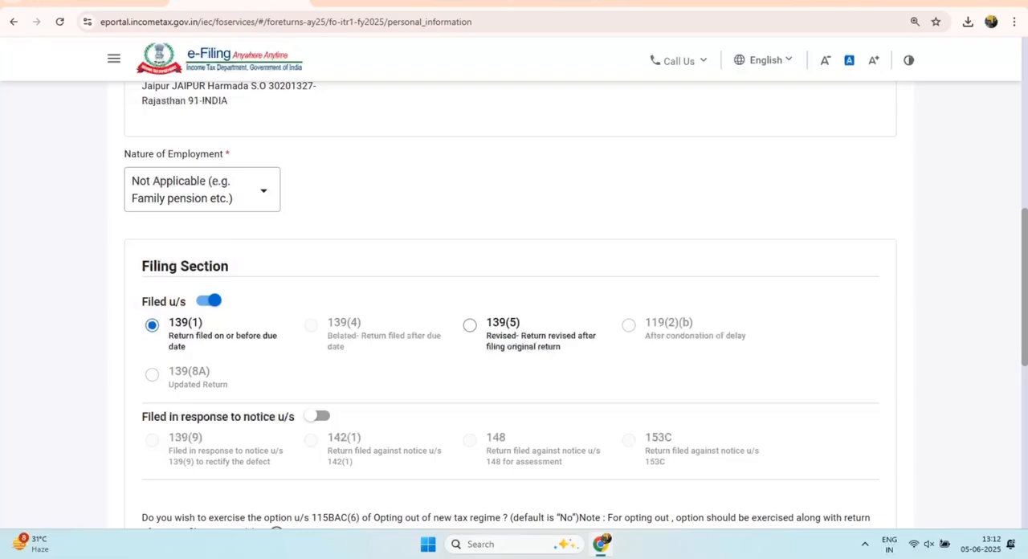
Step: Set Nature of Employment to Others in the personal information
{"action": "left_click_drag", "start_coordinate": [125, 153], "coordinate": [225, 153]}
{"action": "left_click", "coordinate": [201, 189]}
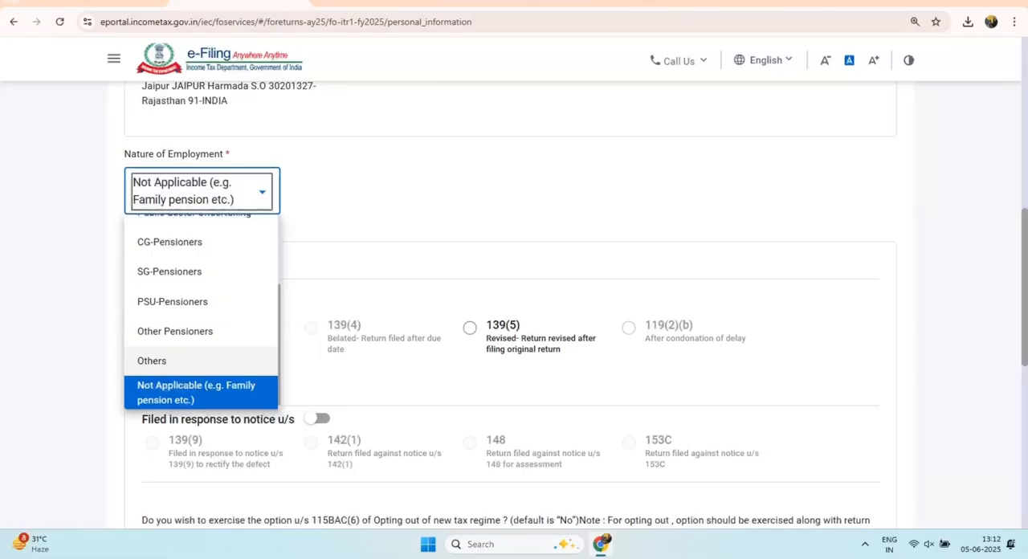
{"action": "left_click", "coordinate": [152, 361]}
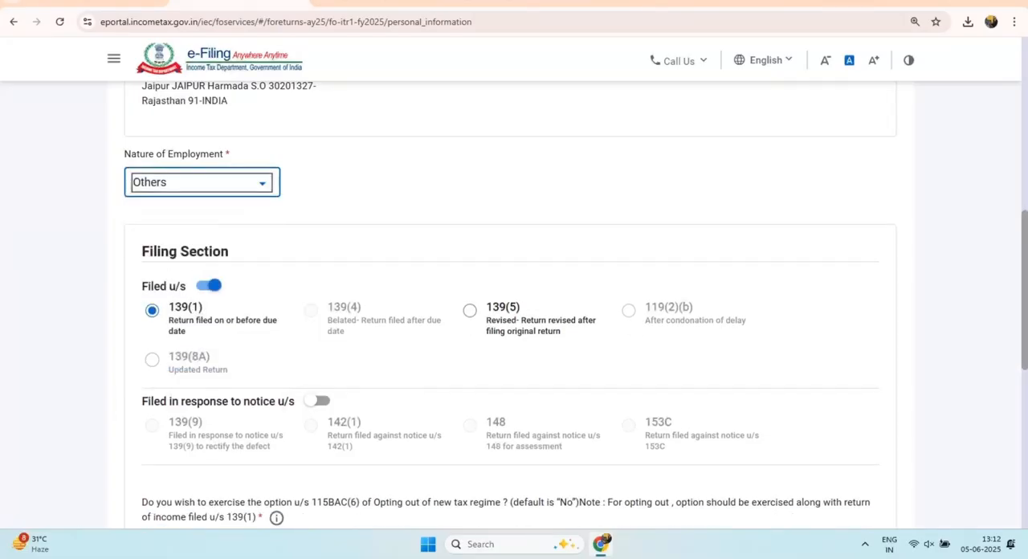
Step: Examine the 115BAC(6) new tax regime opt-out question, and expand Bank Details to check the account nominated for refund
{"action": "scroll", "coordinate": [514, 305], "scroll_direction": "down", "scroll_amount": 3}
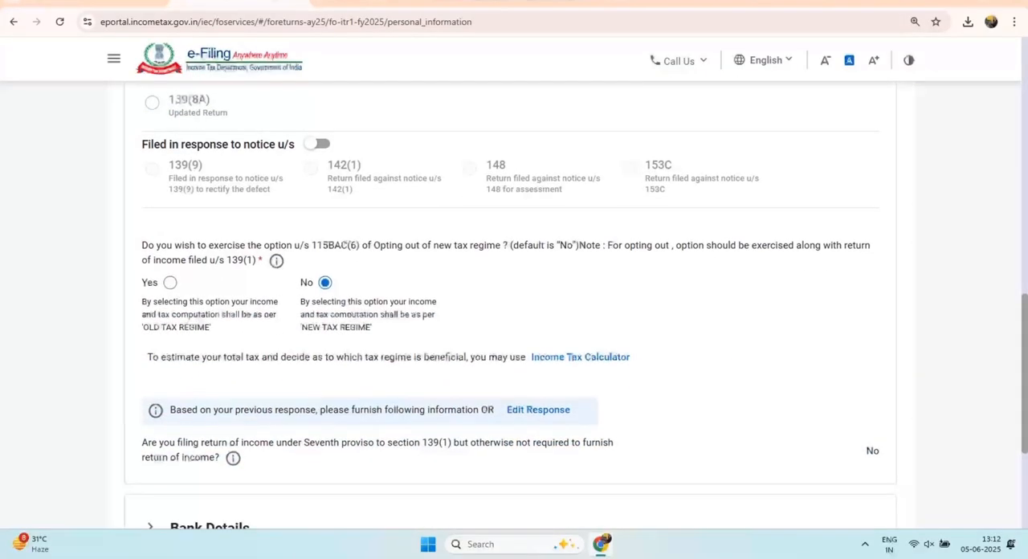
{"action": "left_click_drag", "start_coordinate": [142, 244], "coordinate": [285, 259]}
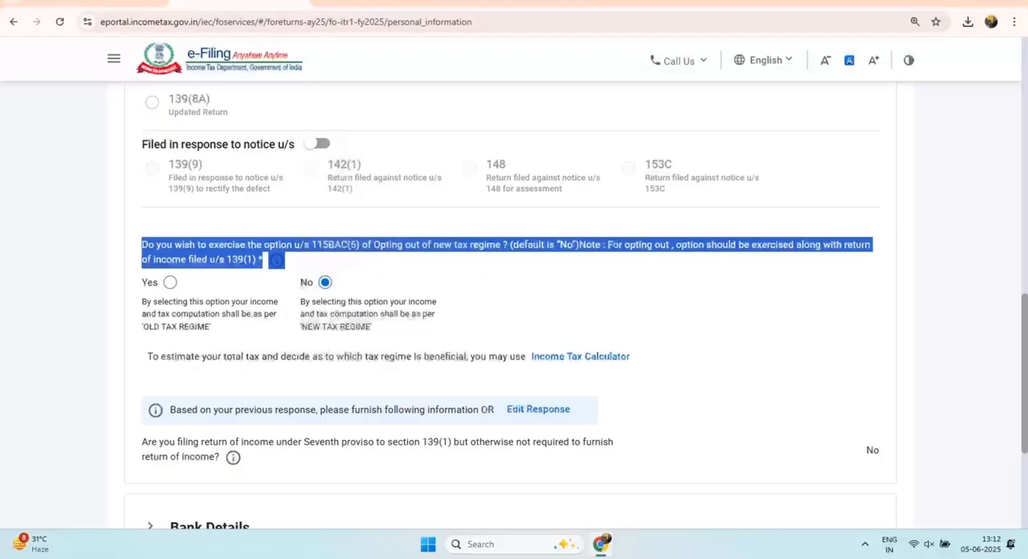
{"action": "left_click", "coordinate": [338, 261]}
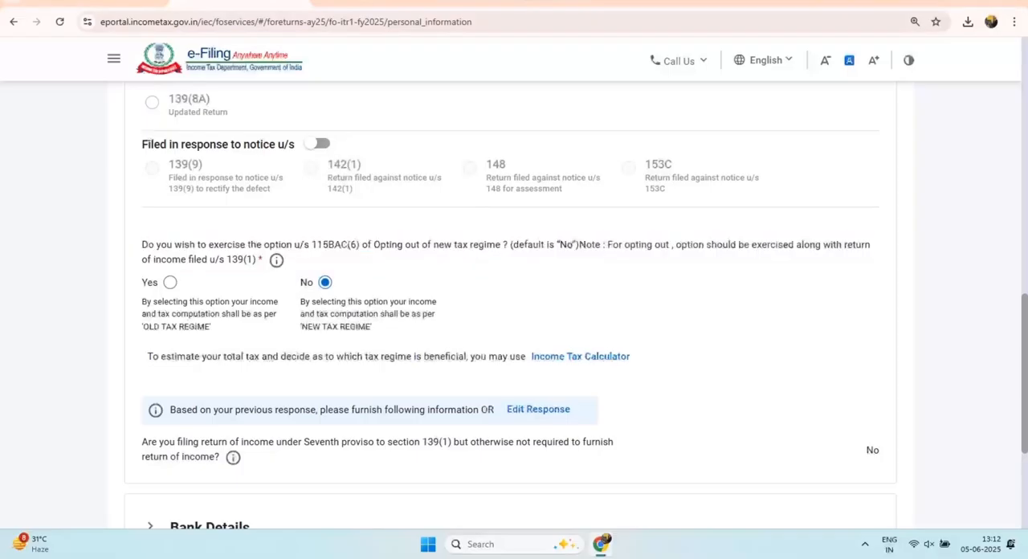
{"action": "scroll", "coordinate": [514, 305], "scroll_direction": "down", "scroll_amount": 3}
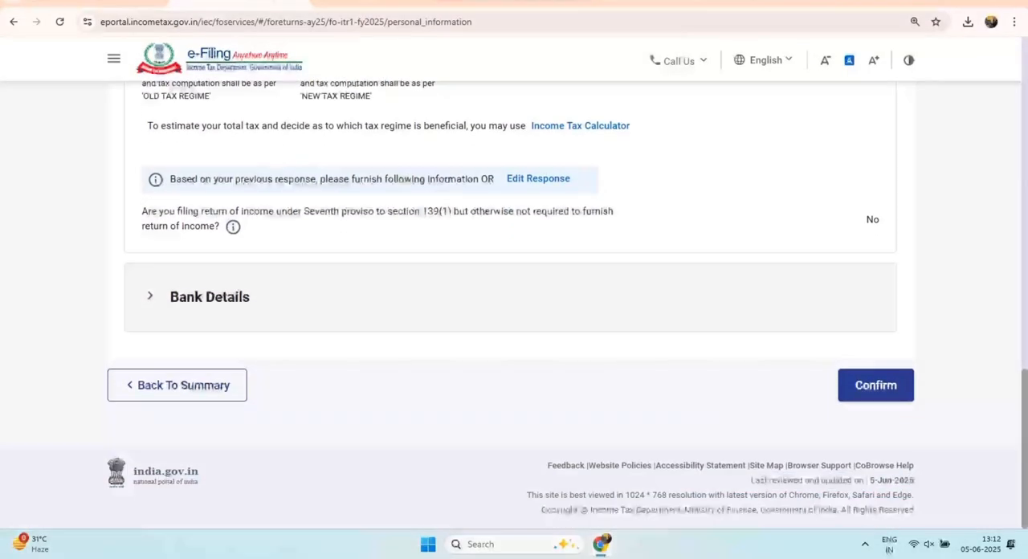
{"action": "left_click", "coordinate": [209, 297]}
{"action": "scroll", "coordinate": [514, 306], "scroll_direction": "down", "scroll_amount": 2}
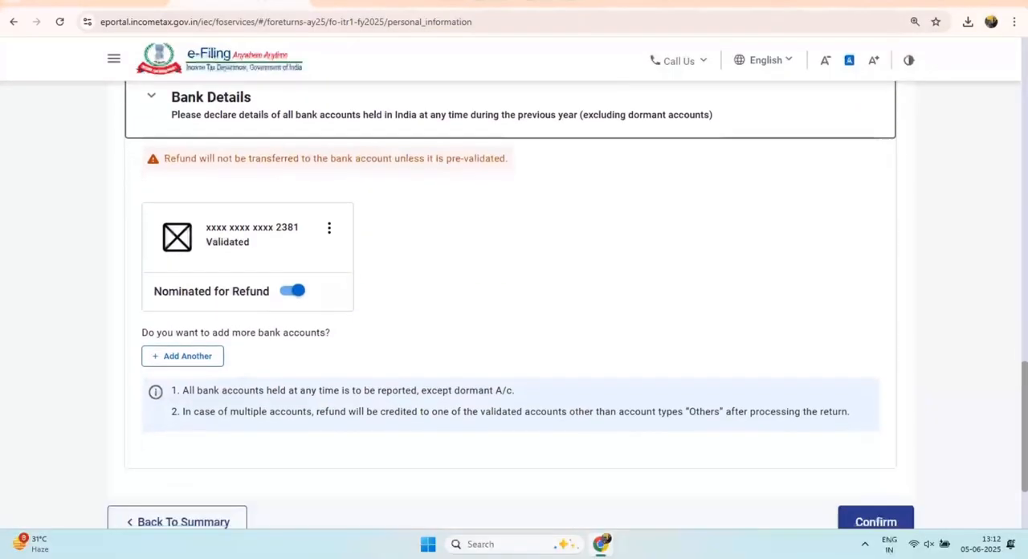
{"action": "left_click_drag", "start_coordinate": [154, 292], "coordinate": [271, 291]}
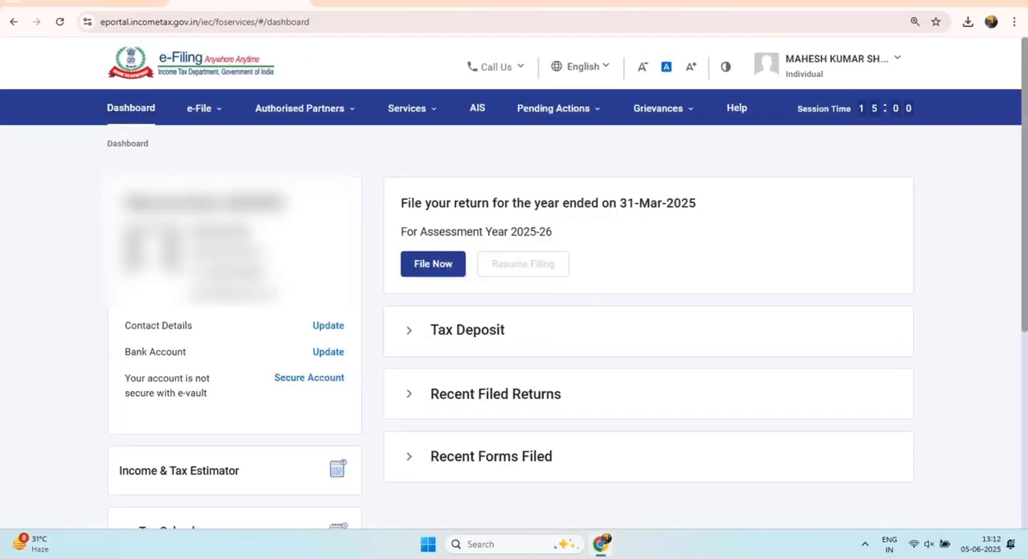
Step: Open the bank account update page from the dashboard and check the account's validation and refund eligibility
{"action": "left_click_drag", "start_coordinate": [137, 351], "coordinate": [172, 351]}
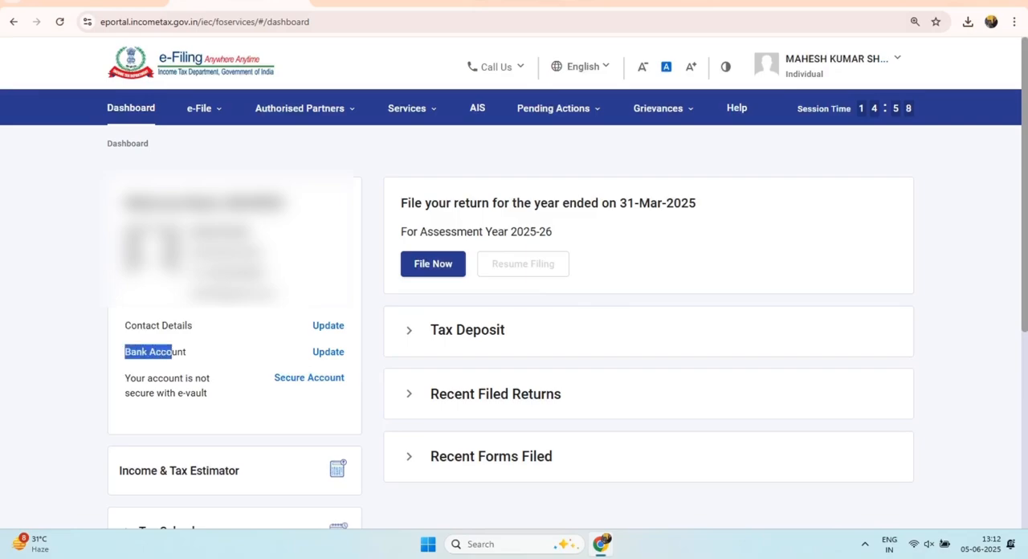
{"action": "left_click", "coordinate": [327, 351]}
{"action": "scroll", "coordinate": [327, 352], "scroll_direction": "down", "scroll_amount": 2}
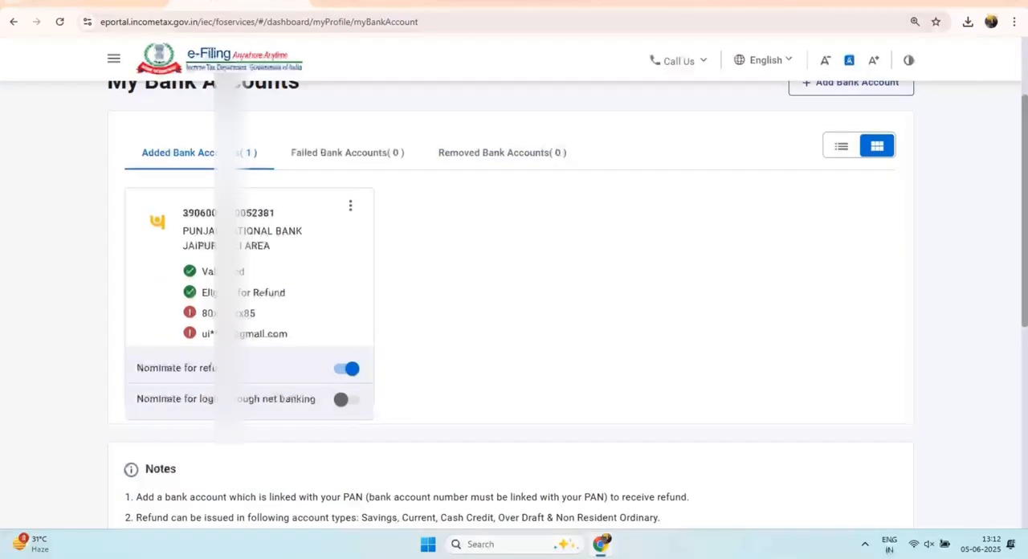
{"action": "left_click_drag", "start_coordinate": [184, 271], "coordinate": [219, 272]}
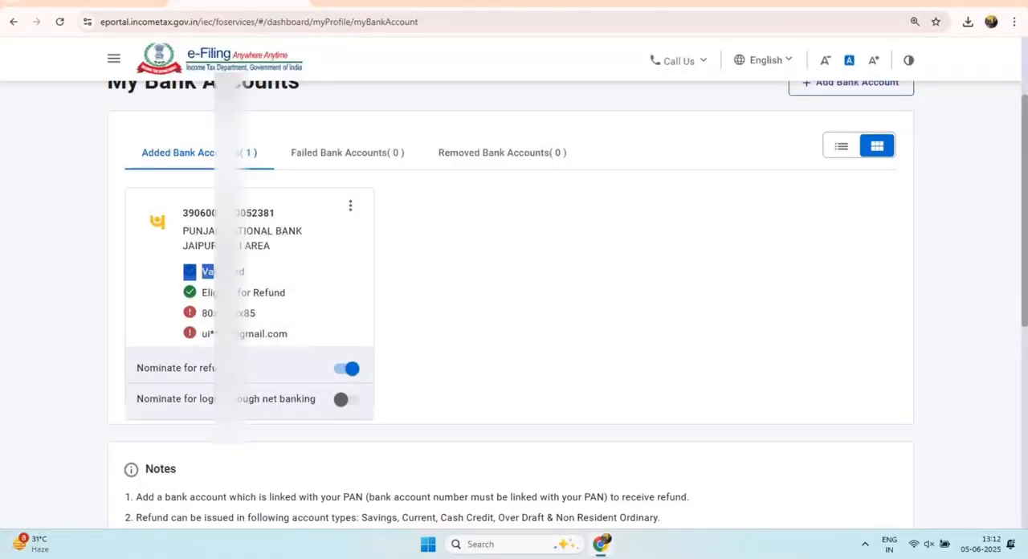
{"action": "left_click", "coordinate": [191, 313]}
{"action": "left_click_drag", "start_coordinate": [286, 292], "coordinate": [183, 292]}
{"action": "left_click", "coordinate": [233, 299]}
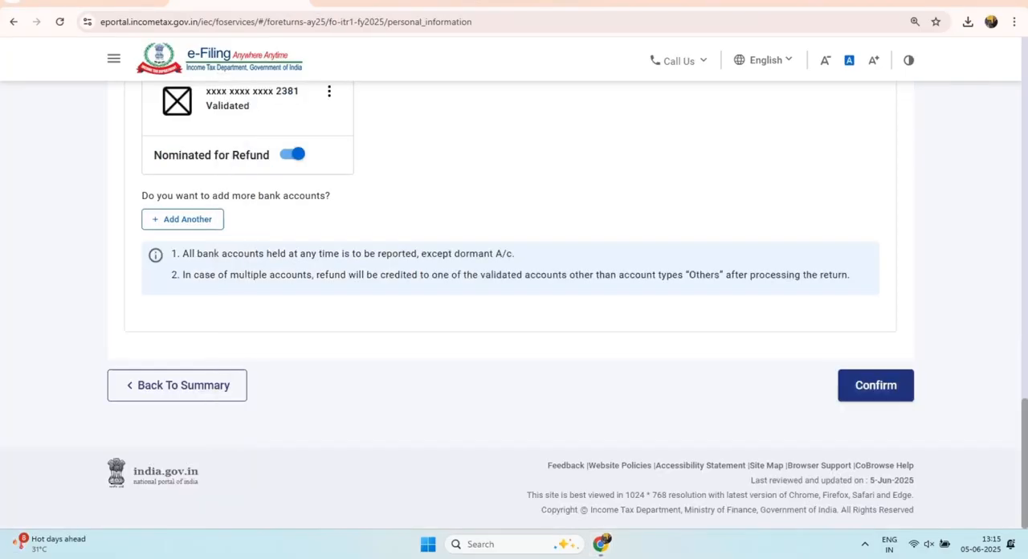
Step: Confirm the Personal Information section and view the return summary
{"action": "left_click", "coordinate": [875, 386]}
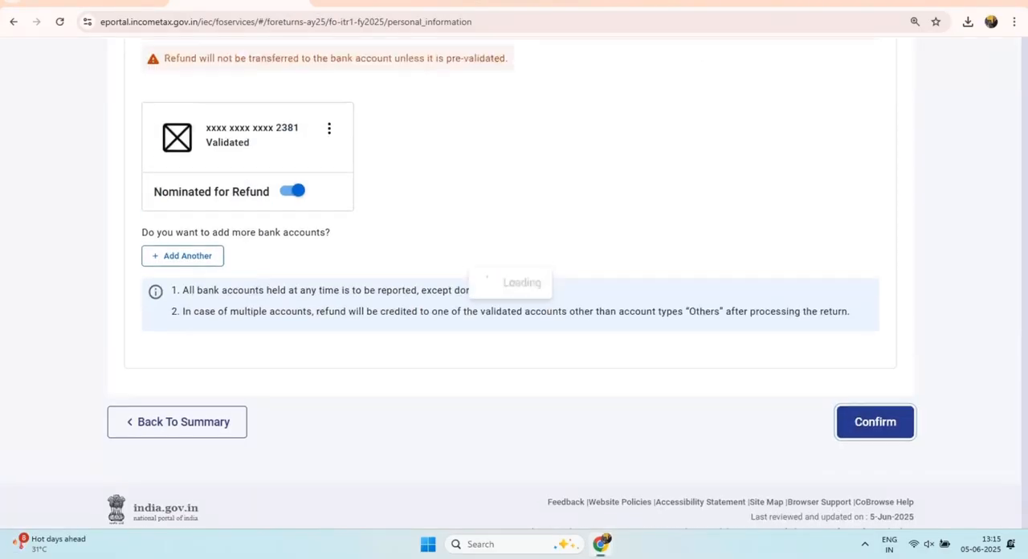
{"action": "scroll", "coordinate": [511, 281], "scroll_direction": "up", "scroll_amount": 2}
{"action": "scroll", "coordinate": [511, 281], "scroll_direction": "up", "scroll_amount": 1}
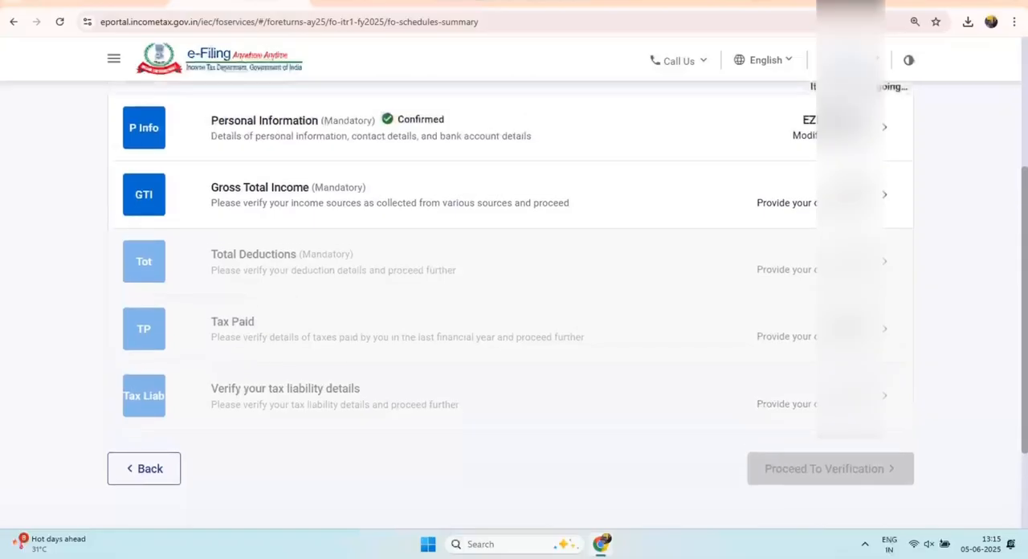
{"action": "scroll", "coordinate": [511, 281], "scroll_direction": "up", "scroll_amount": 2}
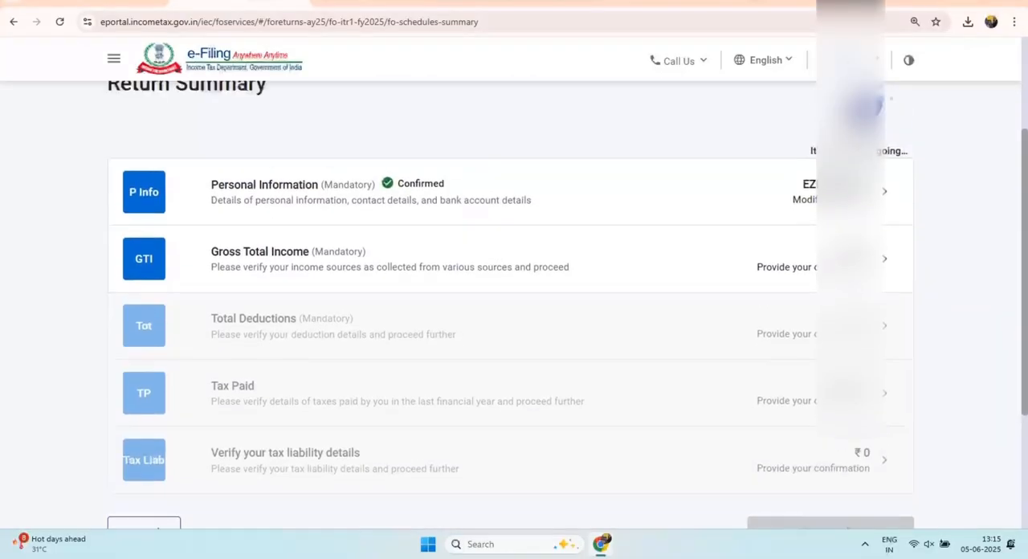
Step: Open Gross Total Income, acknowledge the nature of employment notice and examine the B1. Income From Salary section
{"action": "left_click", "coordinate": [510, 259]}
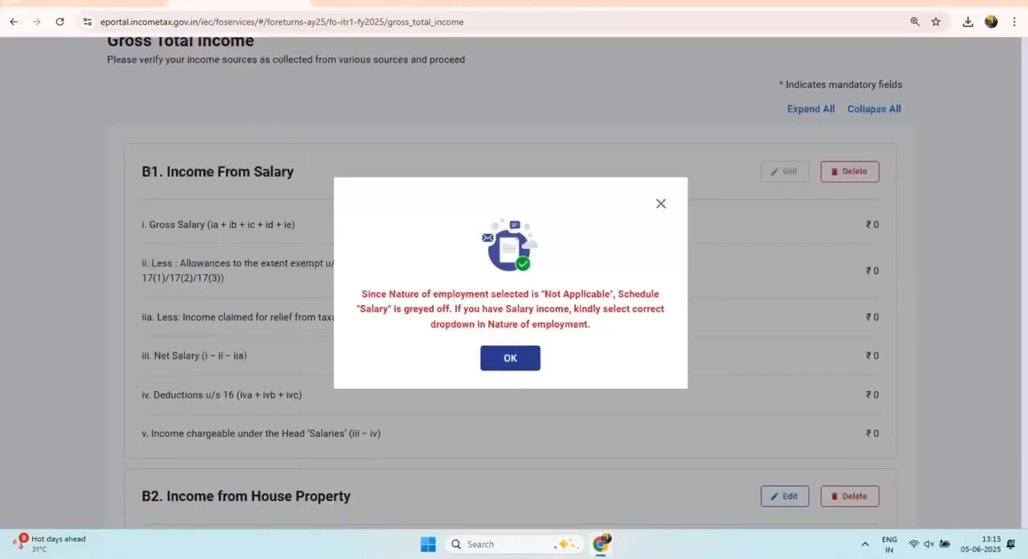
{"action": "left_click", "coordinate": [510, 358]}
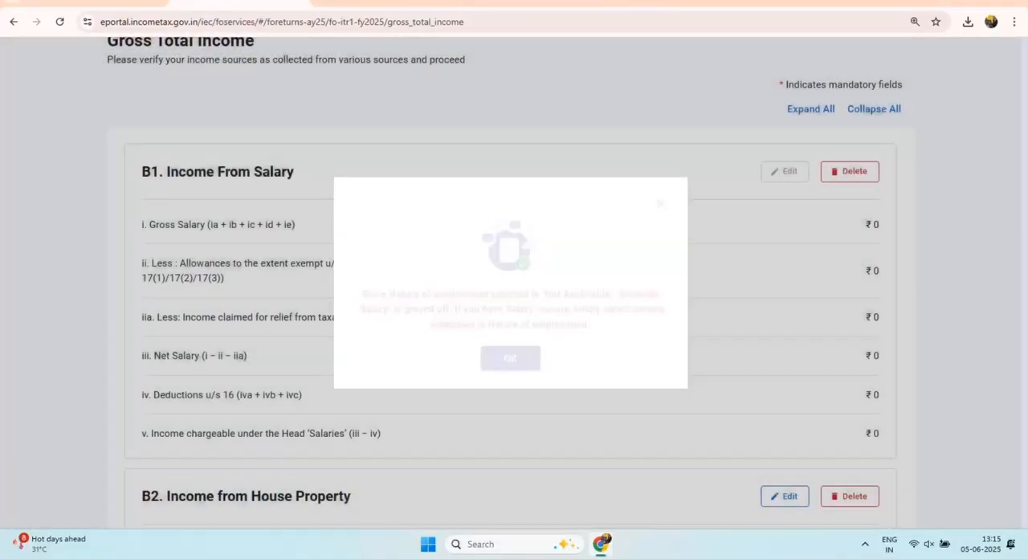
{"action": "scroll", "coordinate": [510, 305], "scroll_direction": "up", "scroll_amount": 2}
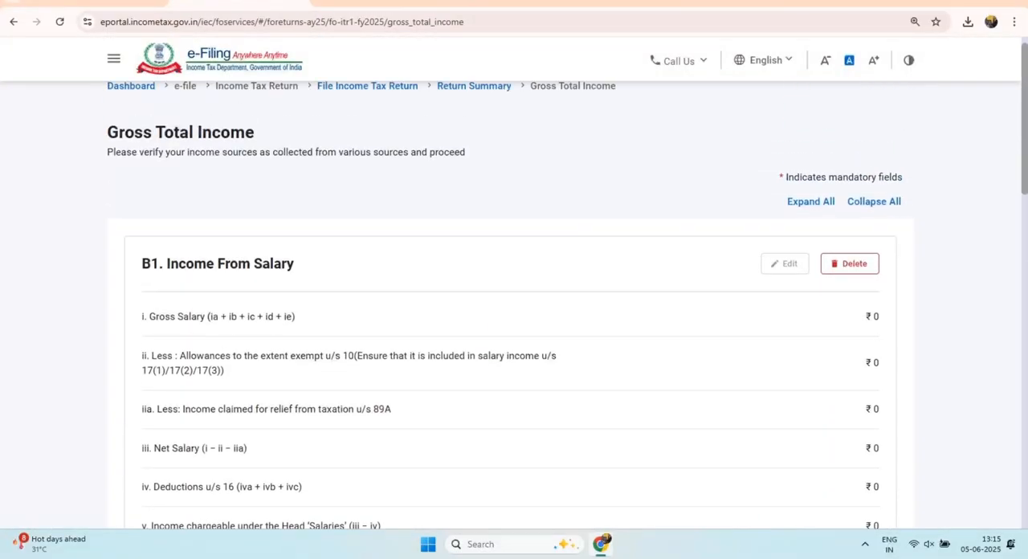
{"action": "left_click_drag", "start_coordinate": [159, 264], "coordinate": [293, 264]}
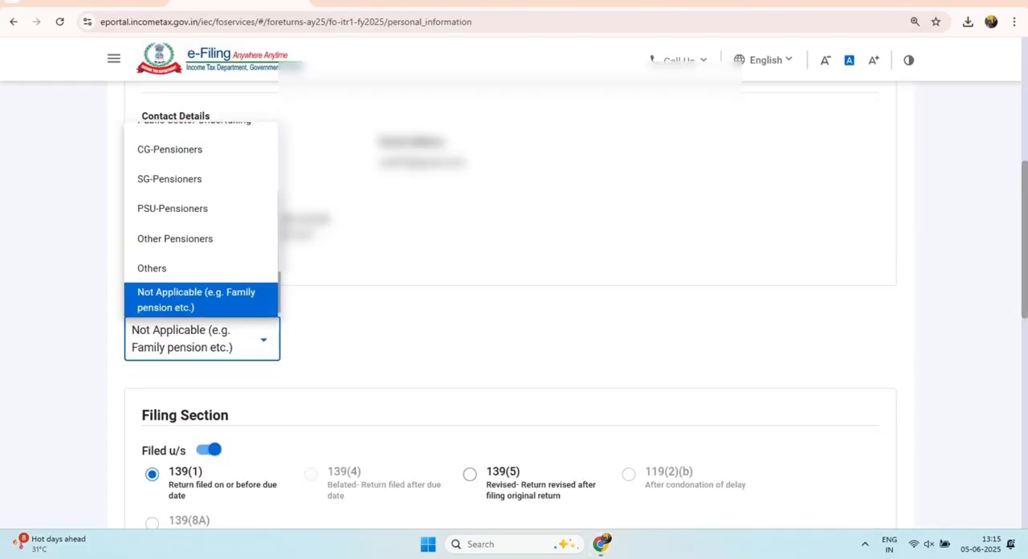
{"action": "scroll", "coordinate": [510, 321], "scroll_direction": "down", "scroll_amount": 3}
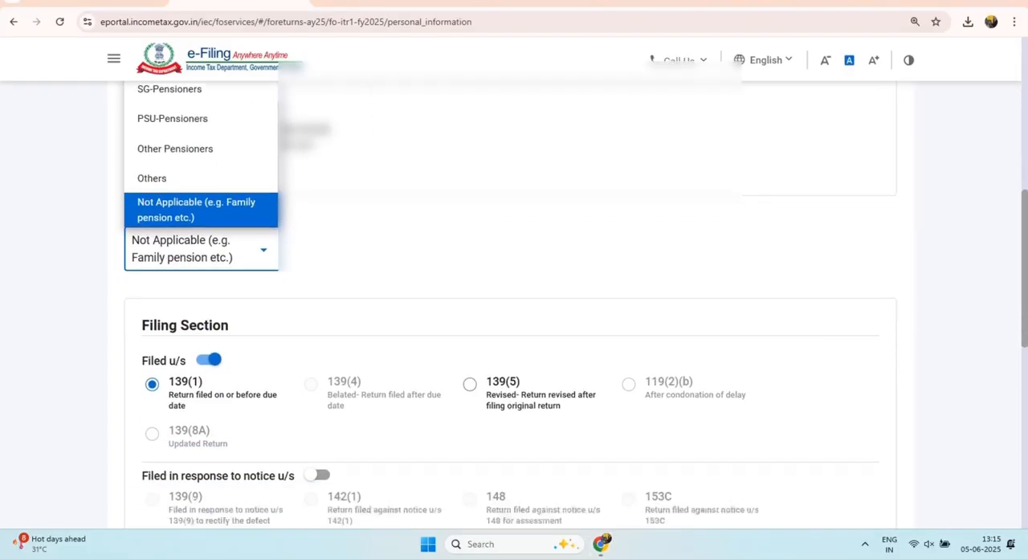
Step: Change Nature of Employment from Not Applicable to Others in the personal information, checking the other available categories
{"action": "left_click", "coordinate": [201, 147]}
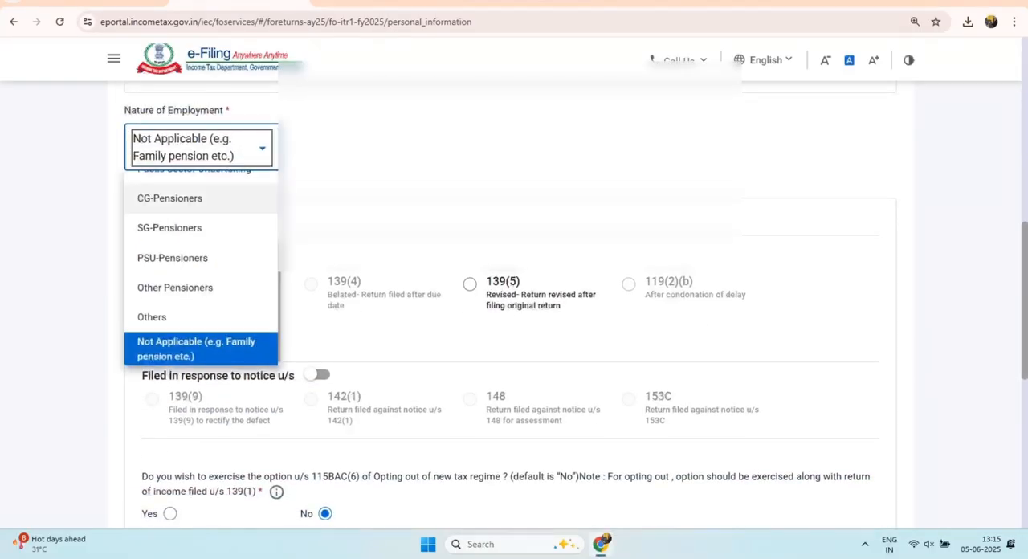
{"action": "scroll", "coordinate": [200, 222], "scroll_direction": "down", "scroll_amount": 1}
{"action": "left_click", "coordinate": [177, 312]}
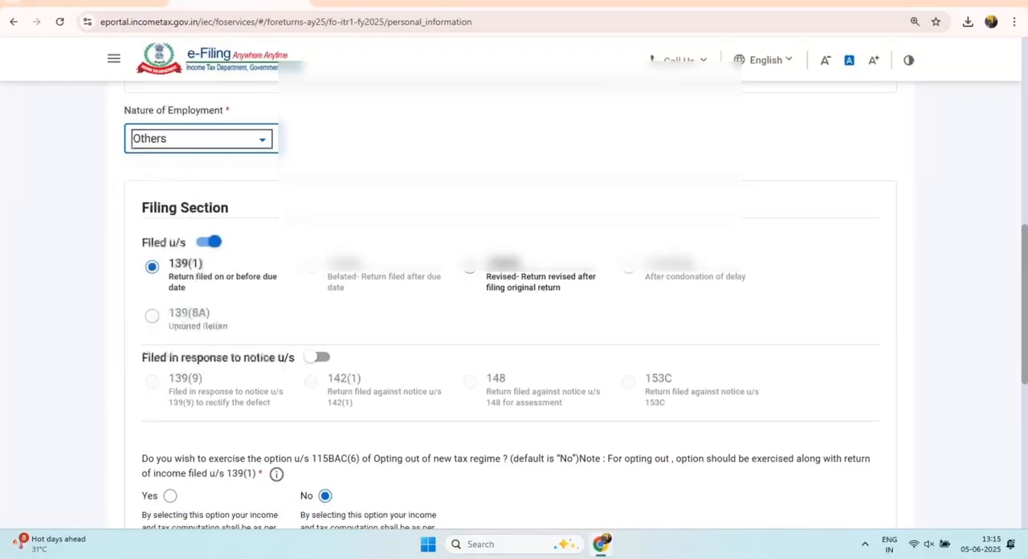
{"action": "scroll", "coordinate": [201, 312], "scroll_direction": "up", "scroll_amount": 1}
{"action": "left_click", "coordinate": [200, 203]}
{"action": "scroll", "coordinate": [201, 312], "scroll_direction": "up", "scroll_amount": 1}
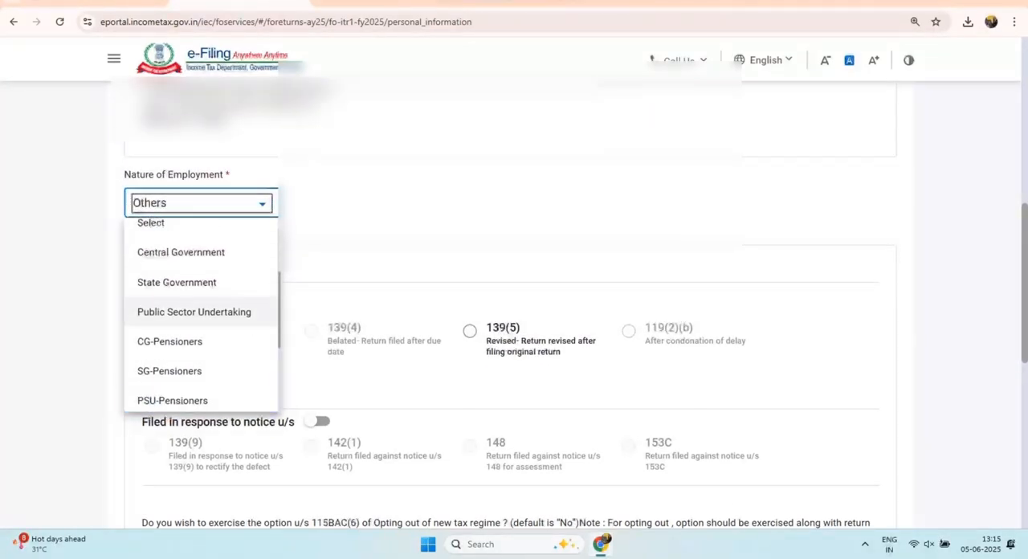
{"action": "scroll", "coordinate": [201, 281], "scroll_direction": "up", "scroll_amount": 1}
{"action": "scroll", "coordinate": [200, 282], "scroll_direction": "down", "scroll_amount": 3}
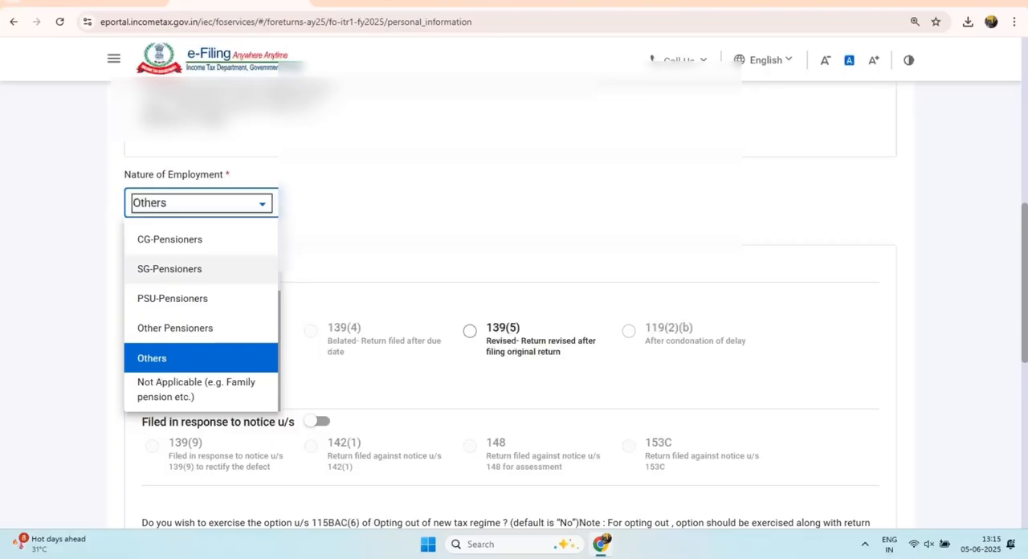
{"action": "left_click", "coordinate": [182, 358]}
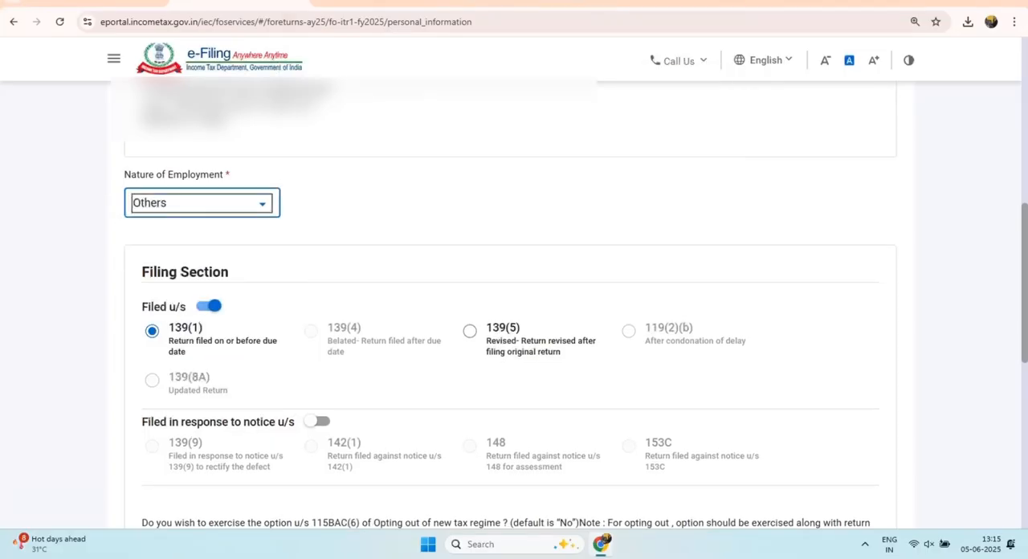
Step: Confirm the updated personal information and check the B1. Income From Salary section under Gross Total Income
{"action": "scroll", "coordinate": [514, 305], "scroll_direction": "down", "scroll_amount": 8}
{"action": "left_click", "coordinate": [874, 386]}
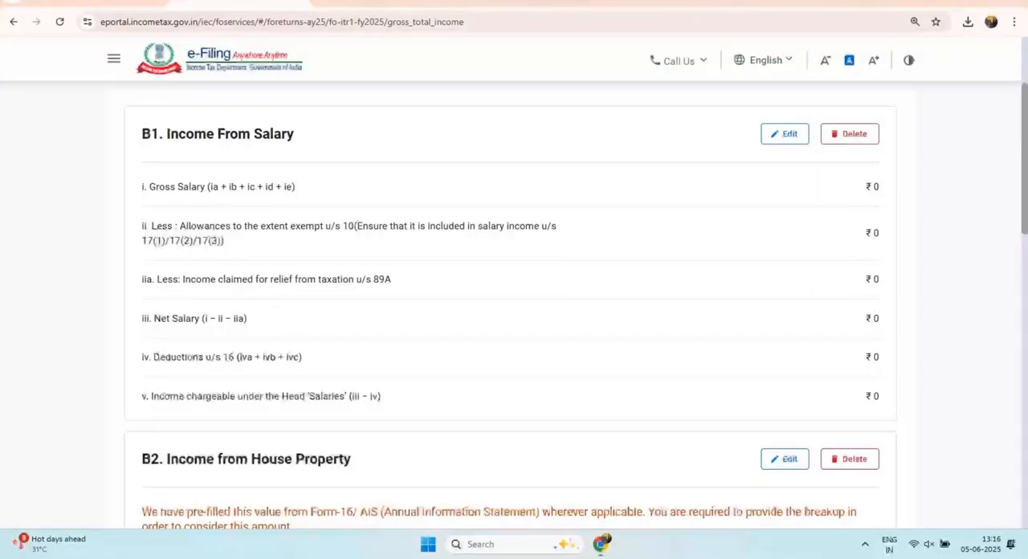
{"action": "left_click_drag", "start_coordinate": [151, 133], "coordinate": [294, 133]}
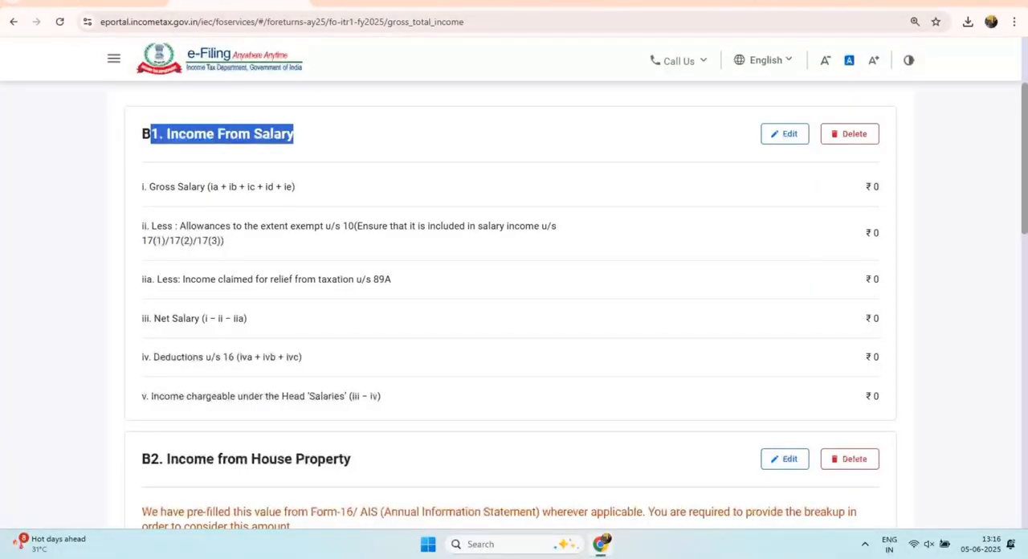
Step: Open B1. Income From Salary for editing and set Salary as per section 17(1) to 240000
{"action": "left_click_drag", "start_coordinate": [142, 187], "coordinate": [239, 186]}
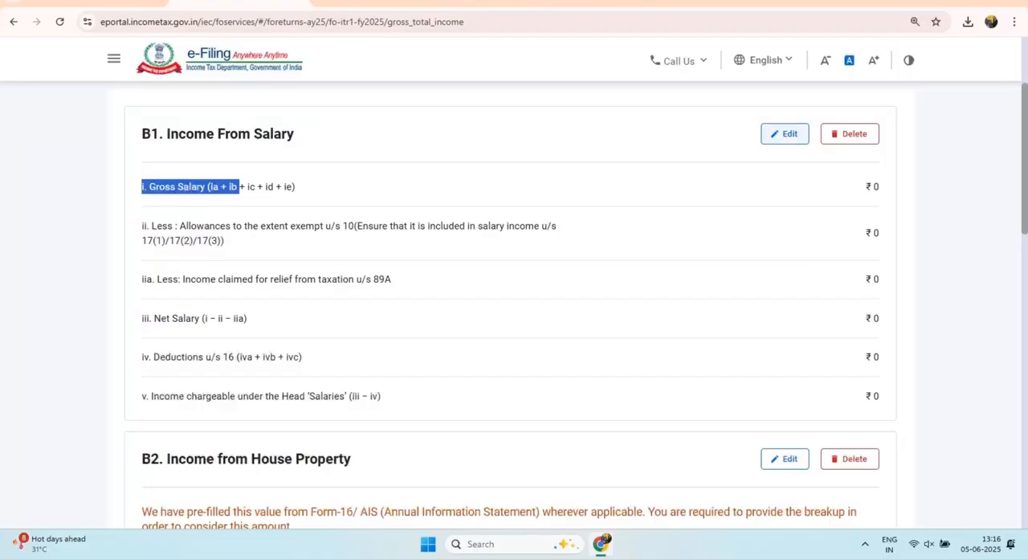
{"action": "left_click", "coordinate": [785, 134]}
{"action": "scroll", "coordinate": [514, 305], "scroll_direction": "down", "scroll_amount": 3}
{"action": "scroll", "coordinate": [825, 186], "scroll_direction": "up", "scroll_amount": 2}
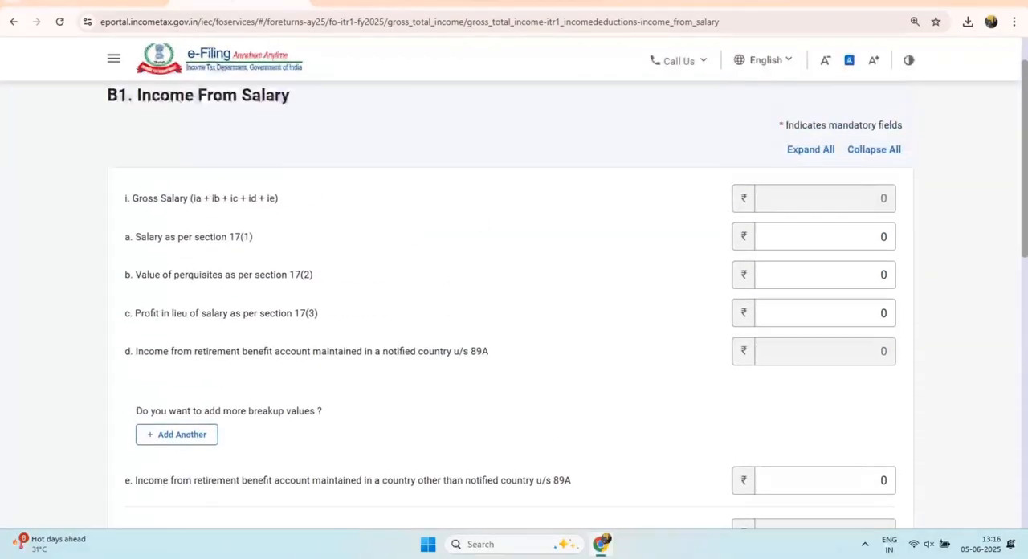
{"action": "left_click_drag", "start_coordinate": [133, 237], "coordinate": [243, 237]}
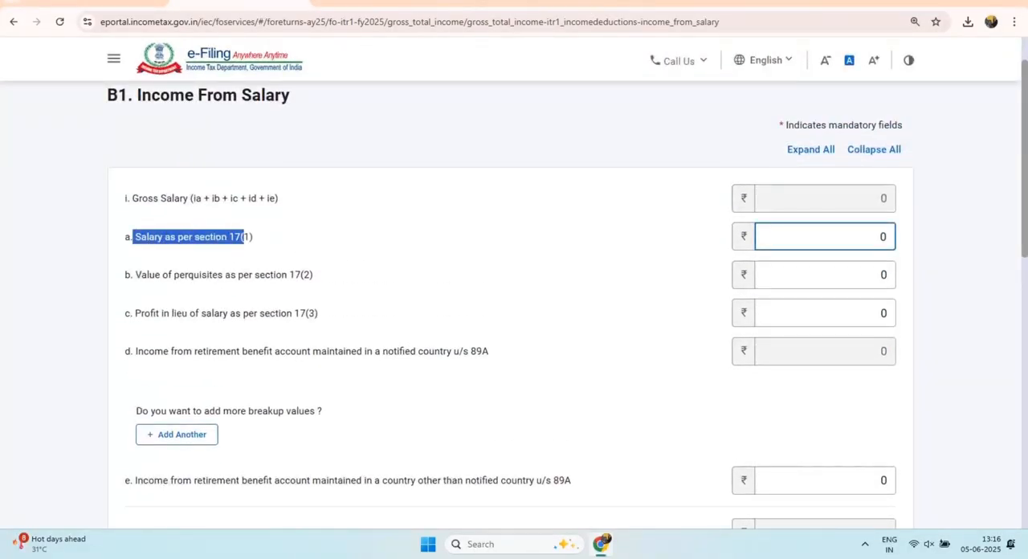
{"action": "left_click", "coordinate": [881, 236]}
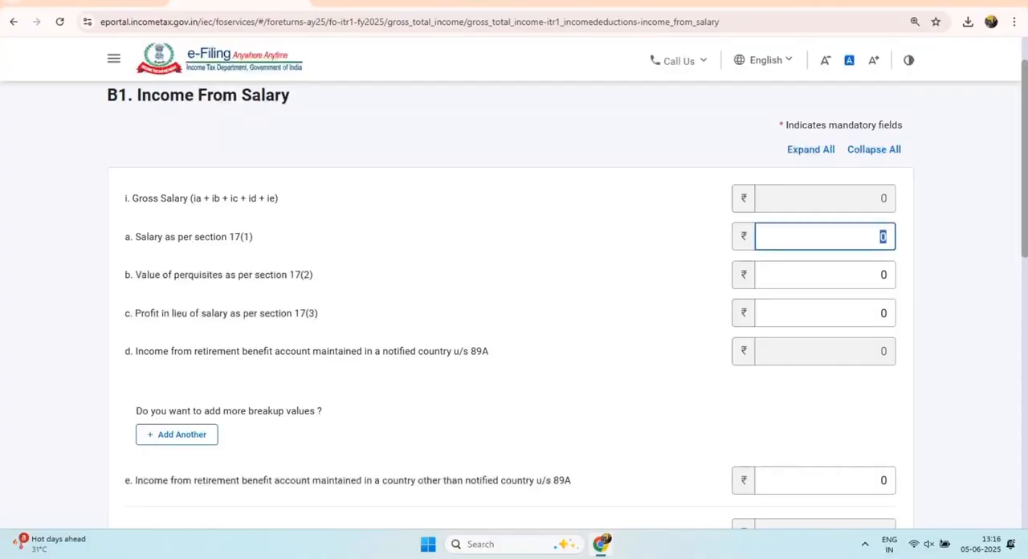
{"action": "type", "text": "240000"}
{"action": "key", "text": "Tab"}
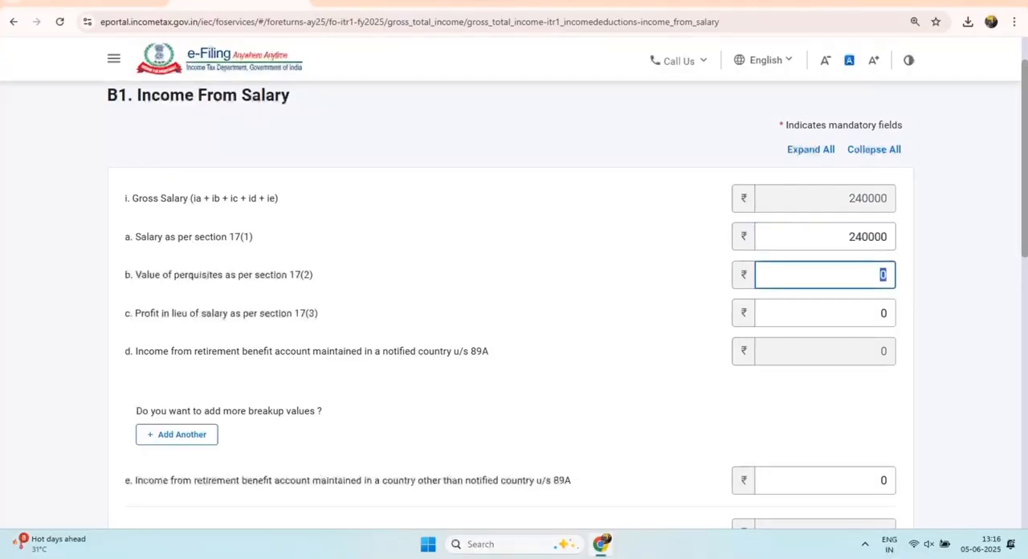
Step: Review the section 16 deductions and the income chargeable under Salaries, and save the salary details
{"action": "scroll", "coordinate": [514, 305], "scroll_direction": "down", "scroll_amount": 5}
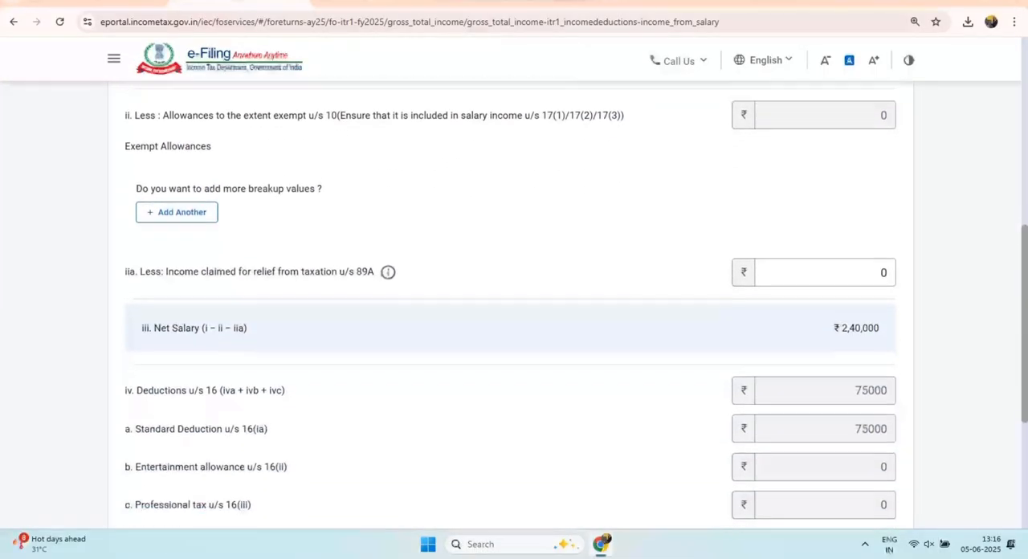
{"action": "double_click", "coordinate": [870, 359]}
{"action": "scroll", "coordinate": [870, 358], "scroll_direction": "down", "scroll_amount": 3}
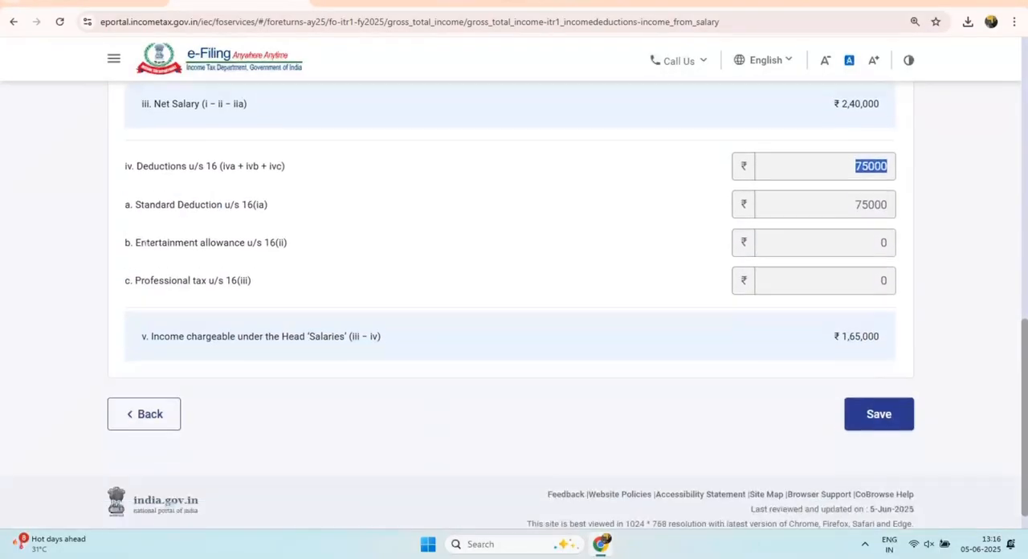
{"action": "left_click_drag", "start_coordinate": [842, 307], "coordinate": [874, 308]}
{"action": "left_click", "coordinate": [878, 386]}
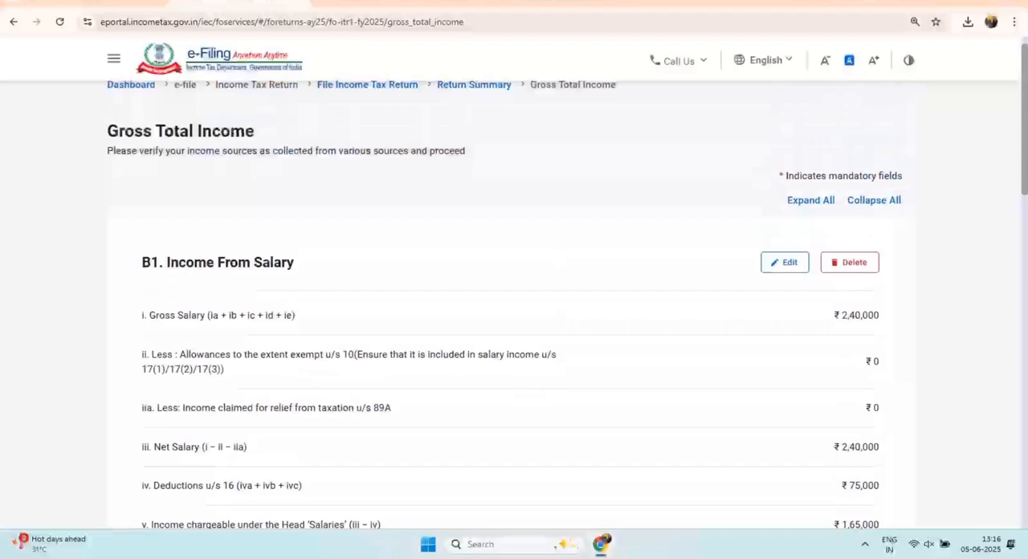
Step: Examine the B2. Income from House Property section and the expanded B3. Income from Other Sources section
{"action": "scroll", "coordinate": [514, 305], "scroll_direction": "down", "scroll_amount": 4}
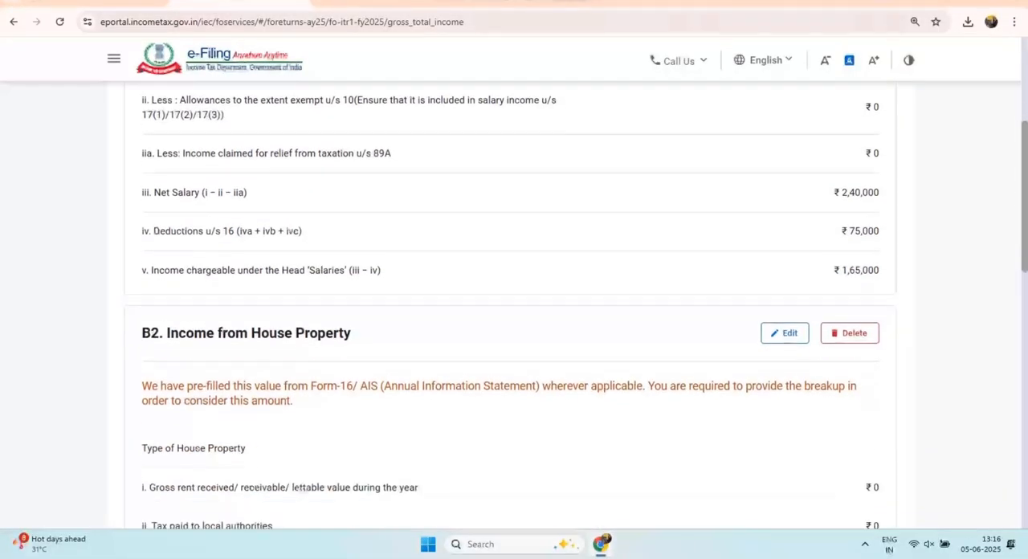
{"action": "scroll", "coordinate": [513, 305], "scroll_direction": "down", "scroll_amount": 1}
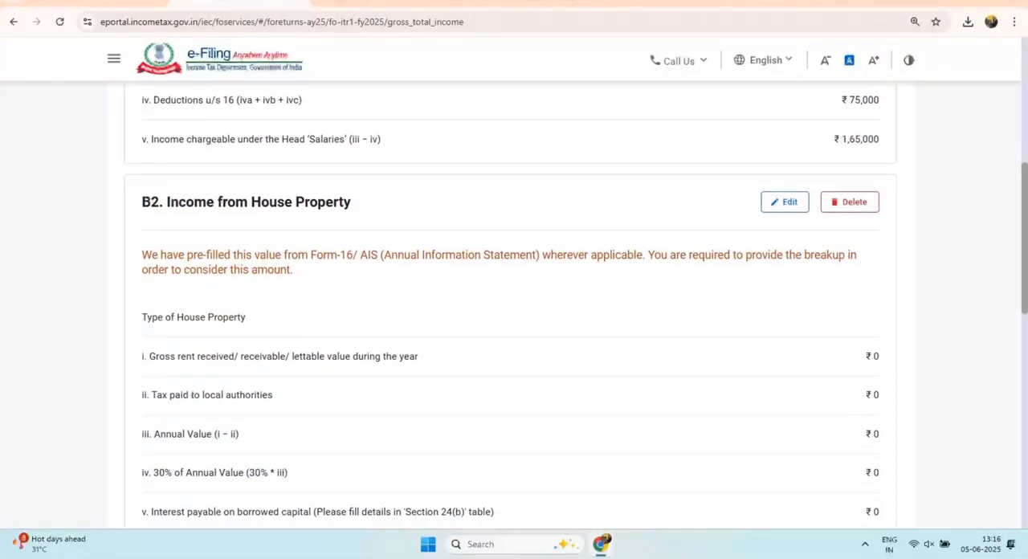
{"action": "left_click_drag", "start_coordinate": [164, 202], "coordinate": [351, 202]}
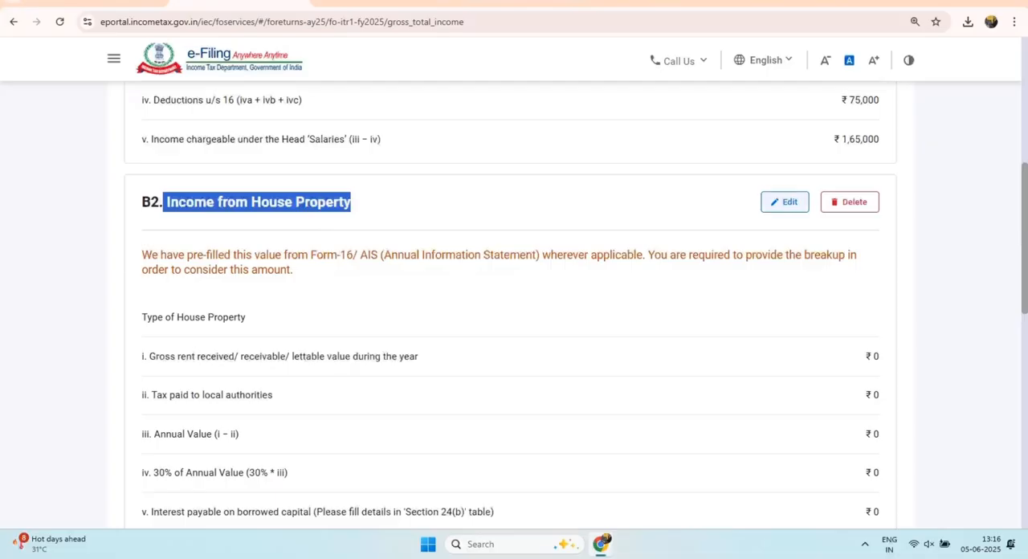
{"action": "scroll", "coordinate": [514, 306], "scroll_direction": "down", "scroll_amount": 4}
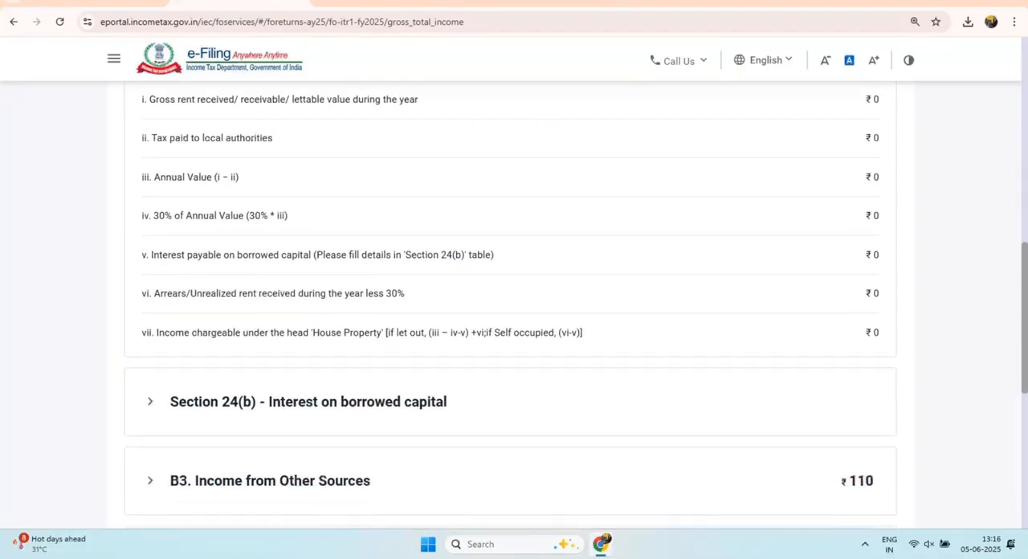
{"action": "scroll", "coordinate": [514, 305], "scroll_direction": "down", "scroll_amount": 2}
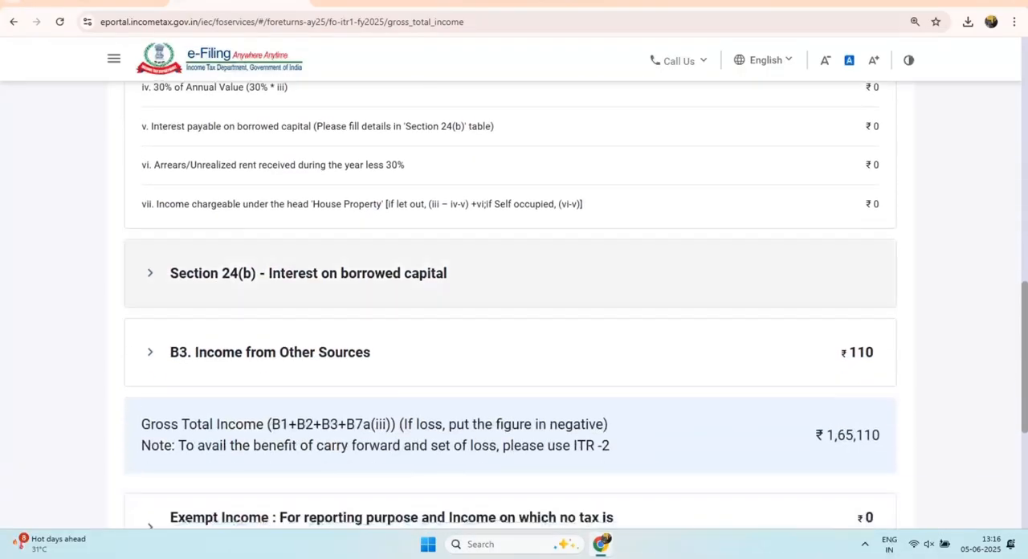
{"action": "left_click", "coordinate": [510, 352]}
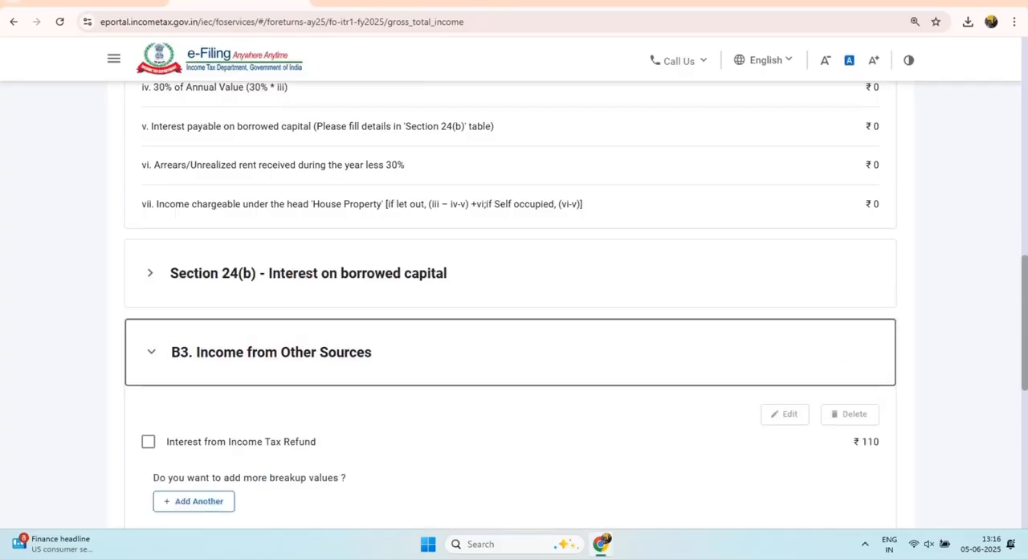
{"action": "scroll", "coordinate": [510, 351], "scroll_direction": "down", "scroll_amount": 1}
{"action": "scroll", "coordinate": [514, 305], "scroll_direction": "down", "scroll_amount": 3}
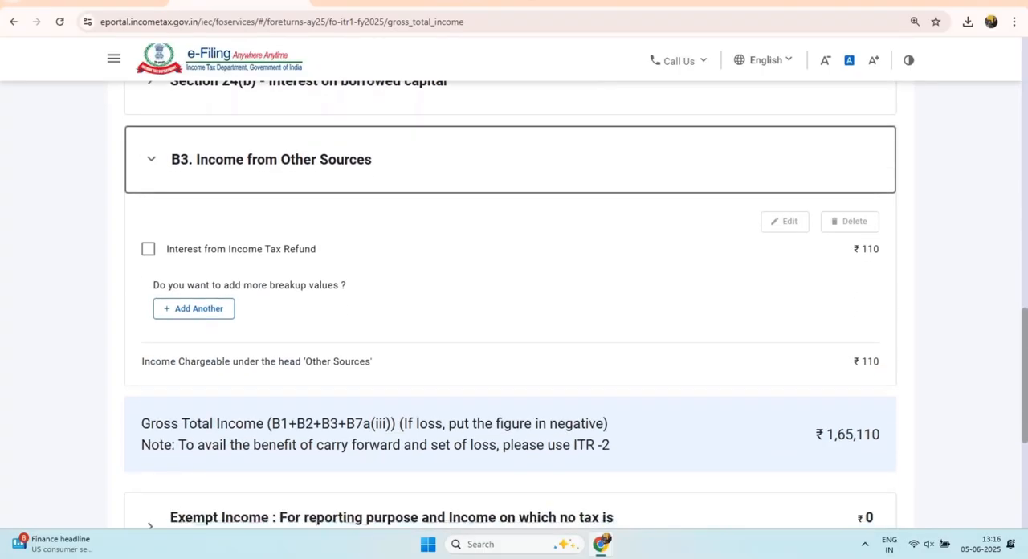
{"action": "scroll", "coordinate": [514, 305], "scroll_direction": "down", "scroll_amount": 1}
{"action": "scroll", "coordinate": [193, 245], "scroll_direction": "up", "scroll_amount": 1}
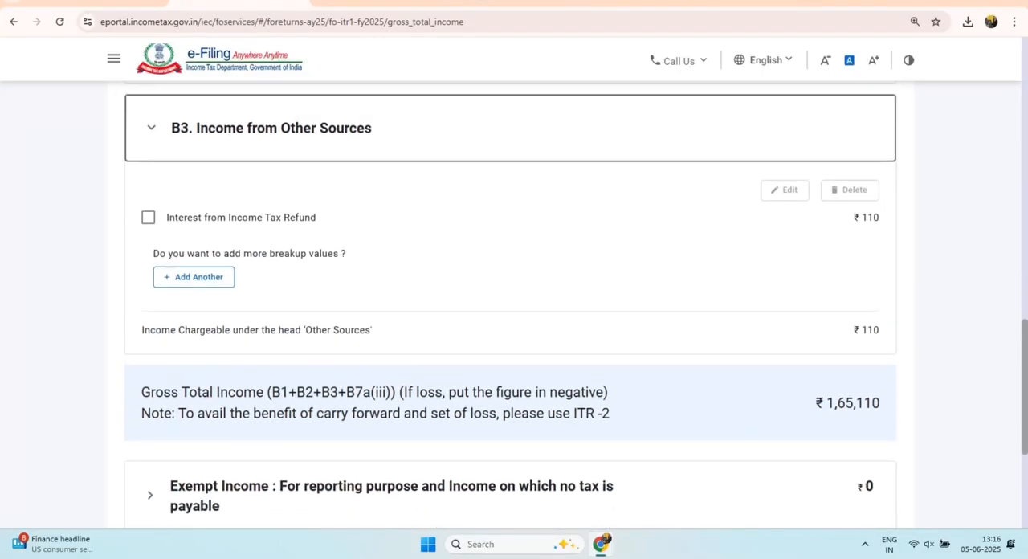
Step: Open the Interest from Income Tax Refund entry under B3 for editing and save it with the pre-filled amount
{"action": "left_click", "coordinate": [148, 249]}
{"action": "scroll", "coordinate": [194, 308], "scroll_direction": "down", "scroll_amount": 1}
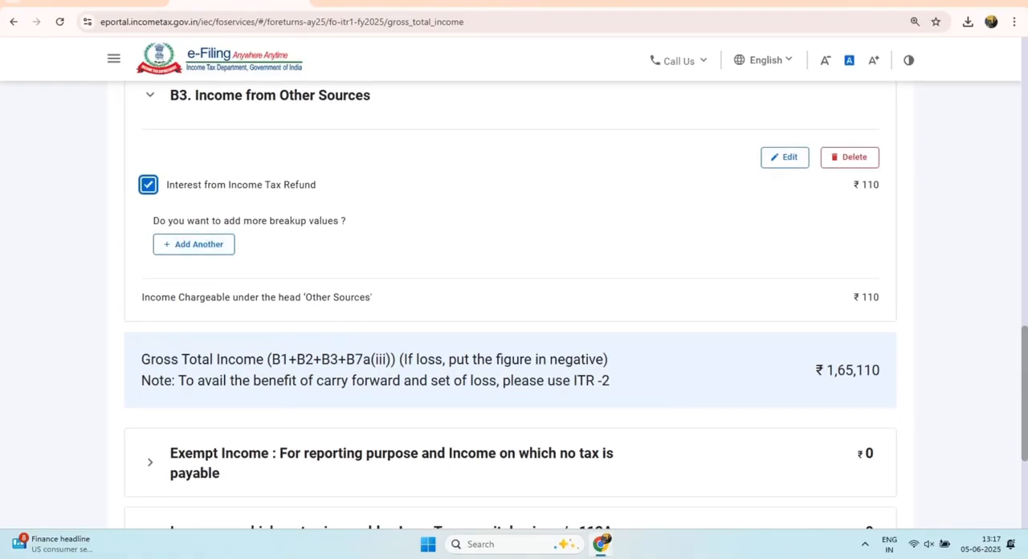
{"action": "left_click", "coordinate": [785, 156]}
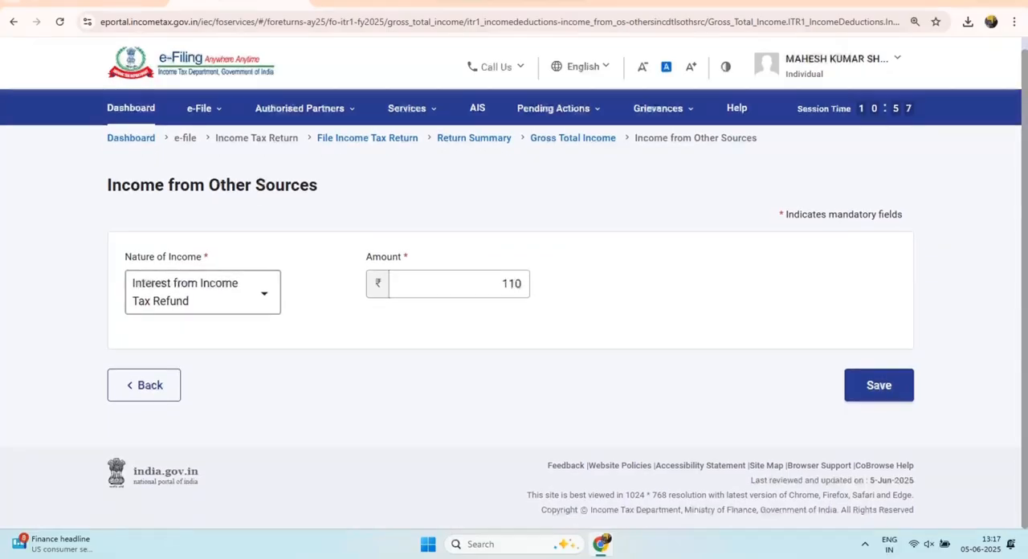
{"action": "left_click", "coordinate": [878, 385]}
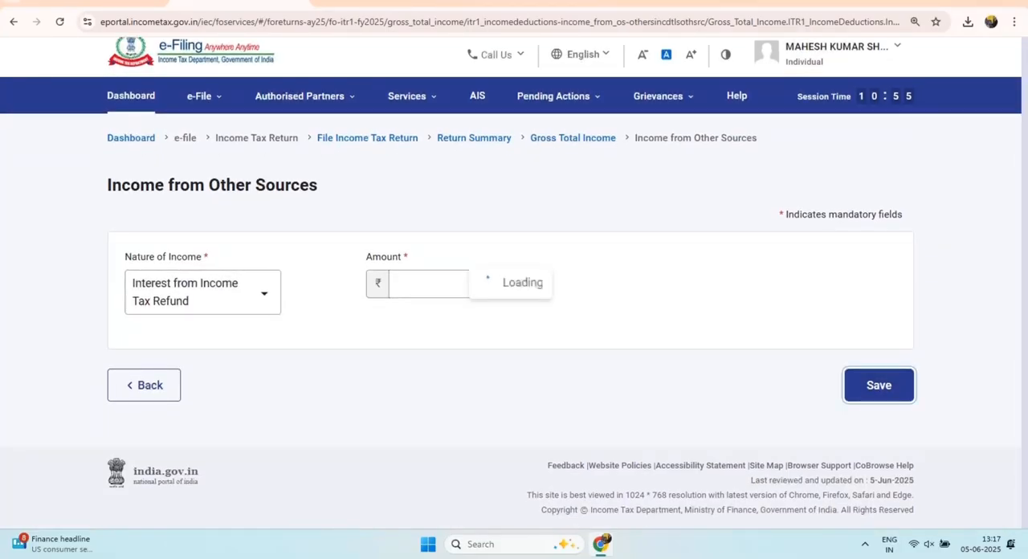
Step: Expand B3. Income from Other Sources again and check the Gross Total Income figure below it
{"action": "scroll", "coordinate": [878, 386], "scroll_direction": "down", "scroll_amount": 5}
{"action": "scroll", "coordinate": [514, 305], "scroll_direction": "down", "scroll_amount": 6}
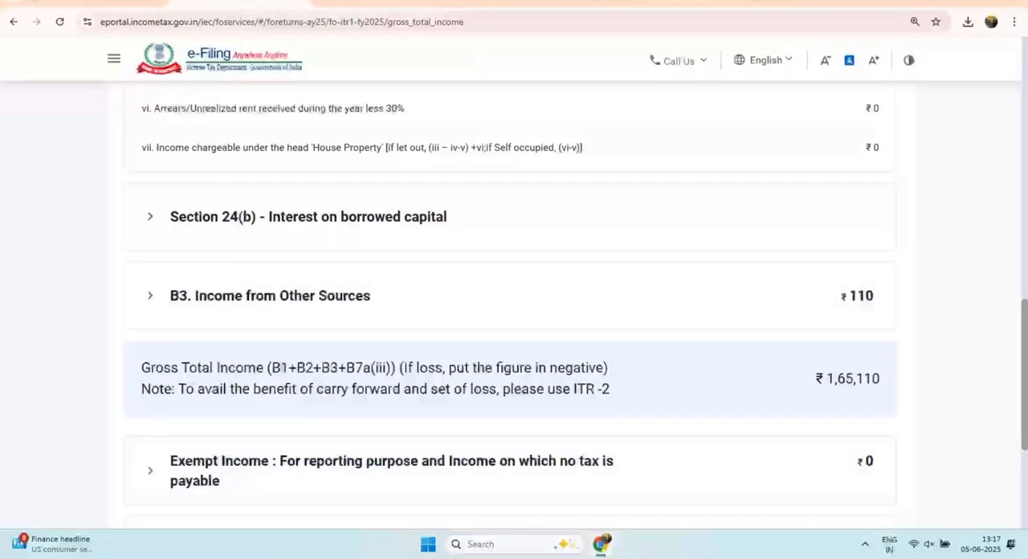
{"action": "scroll", "coordinate": [514, 306], "scroll_direction": "down", "scroll_amount": 2}
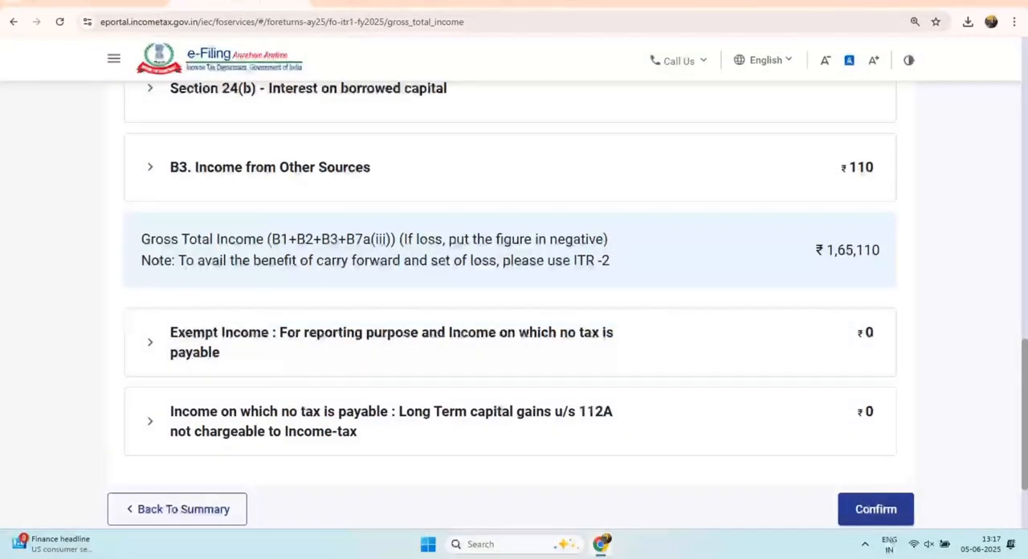
{"action": "left_click", "coordinate": [270, 167]}
{"action": "scroll", "coordinate": [514, 306], "scroll_direction": "down", "scroll_amount": 3}
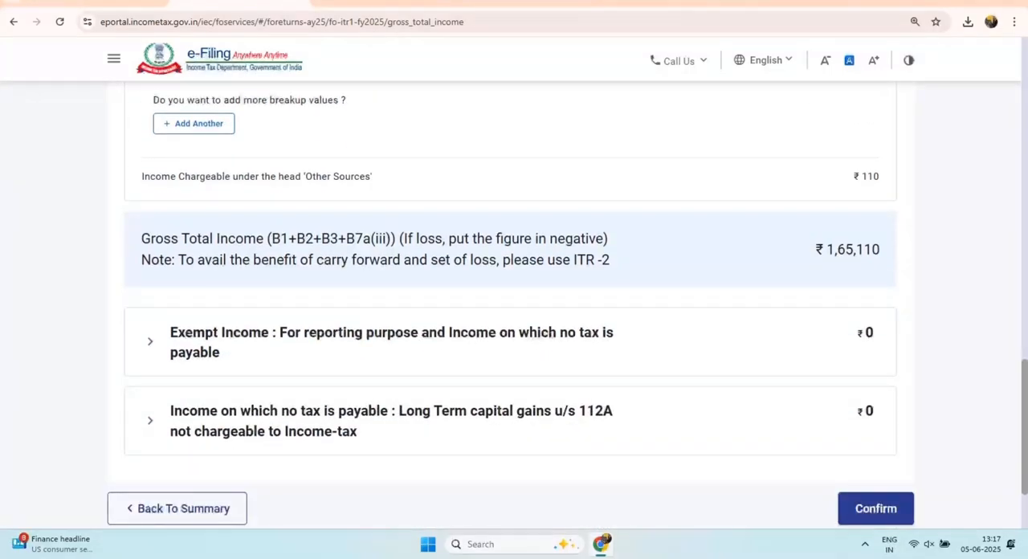
{"action": "left_click_drag", "start_coordinate": [164, 238], "coordinate": [396, 238]}
{"action": "left_click_drag", "start_coordinate": [475, 238], "coordinate": [610, 259]}
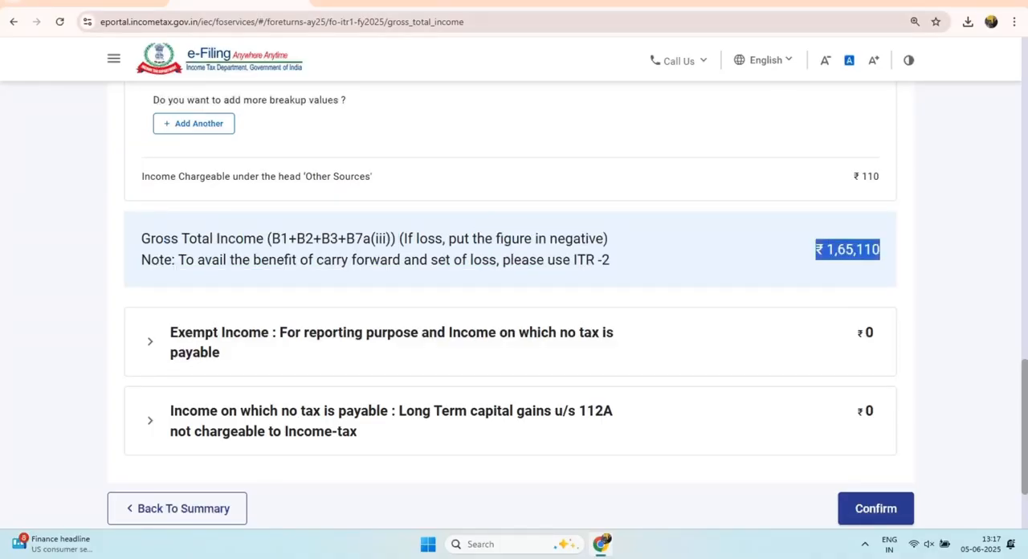
Step: Start adding another breakup entry under B3. Income from Other Sources and review the available Nature of Income options
{"action": "scroll", "coordinate": [510, 322], "scroll_direction": "up", "scroll_amount": 2}
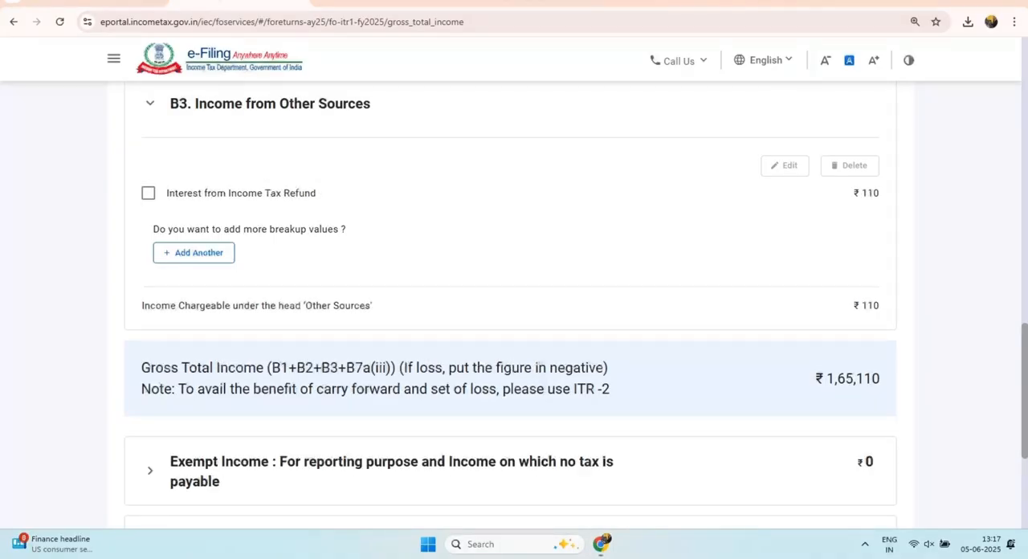
{"action": "left_click_drag", "start_coordinate": [154, 229], "coordinate": [320, 229]}
{"action": "left_click", "coordinate": [194, 253]}
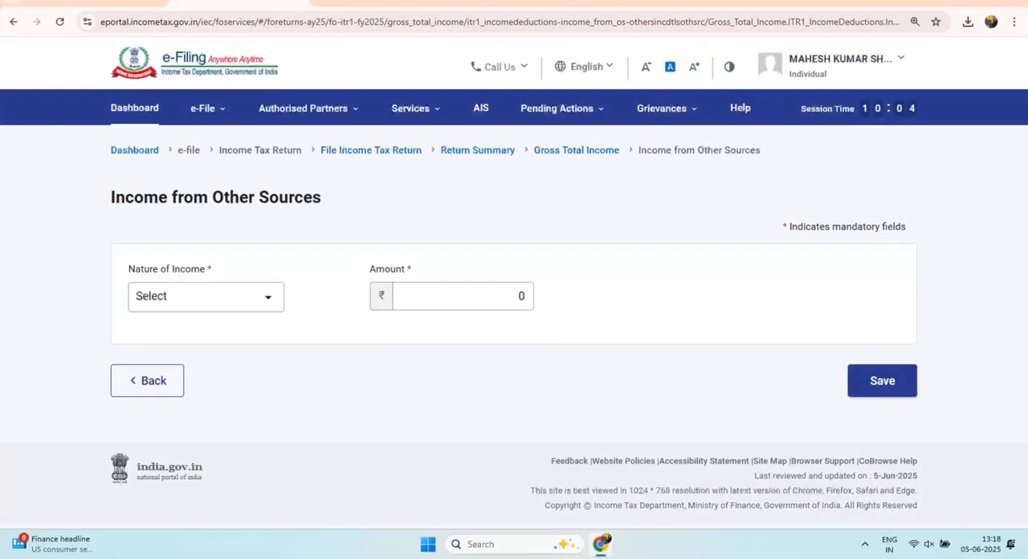
{"action": "left_click", "coordinate": [205, 297]}
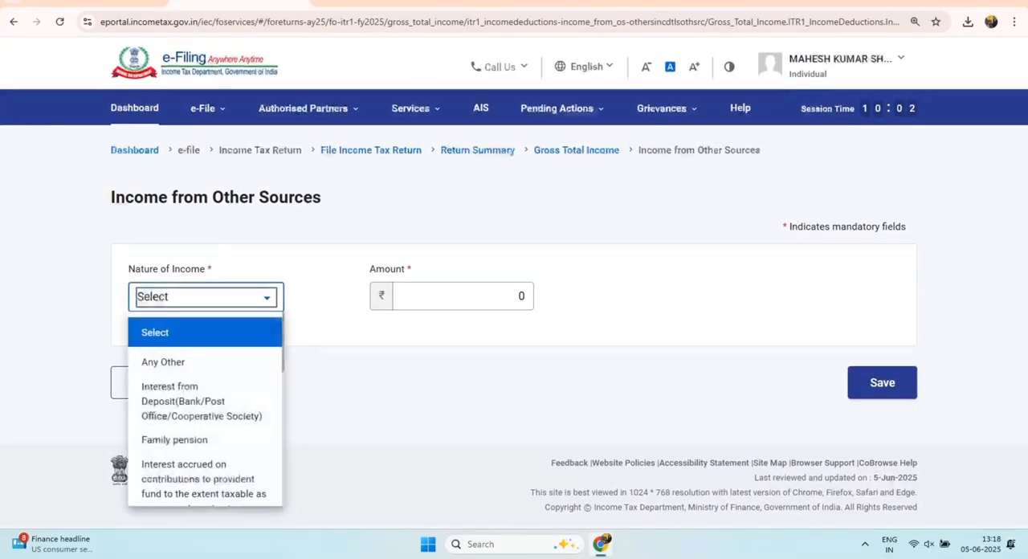
{"action": "scroll", "coordinate": [205, 401], "scroll_direction": "down", "scroll_amount": 1}
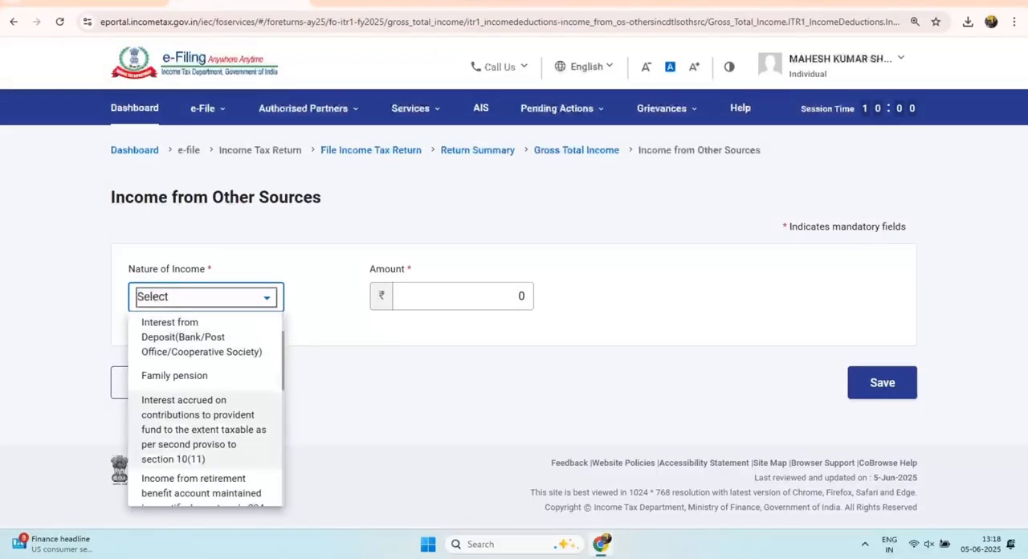
{"action": "scroll", "coordinate": [204, 401], "scroll_direction": "down", "scroll_amount": 1}
{"action": "scroll", "coordinate": [205, 402], "scroll_direction": "down", "scroll_amount": 1}
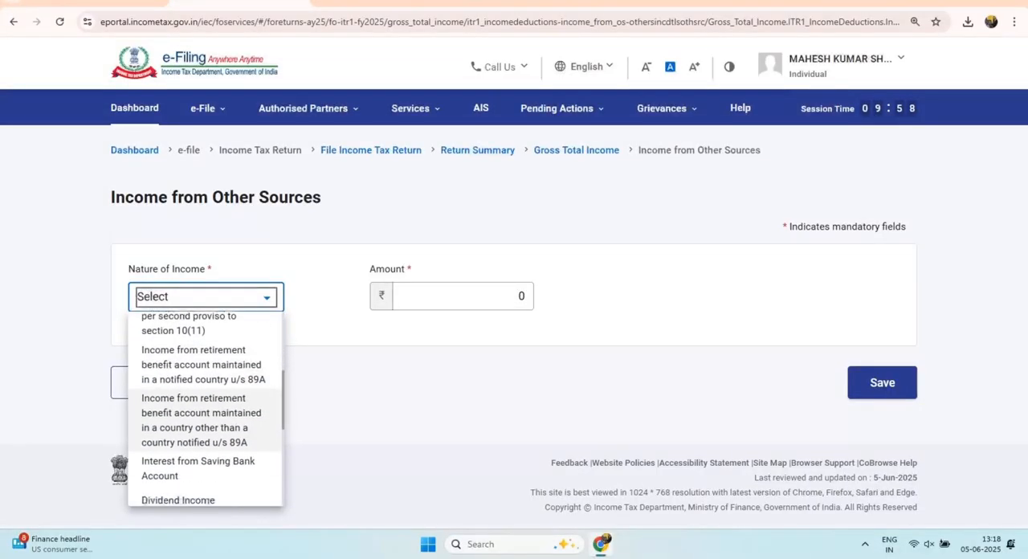
{"action": "scroll", "coordinate": [205, 402], "scroll_direction": "down", "scroll_amount": 1}
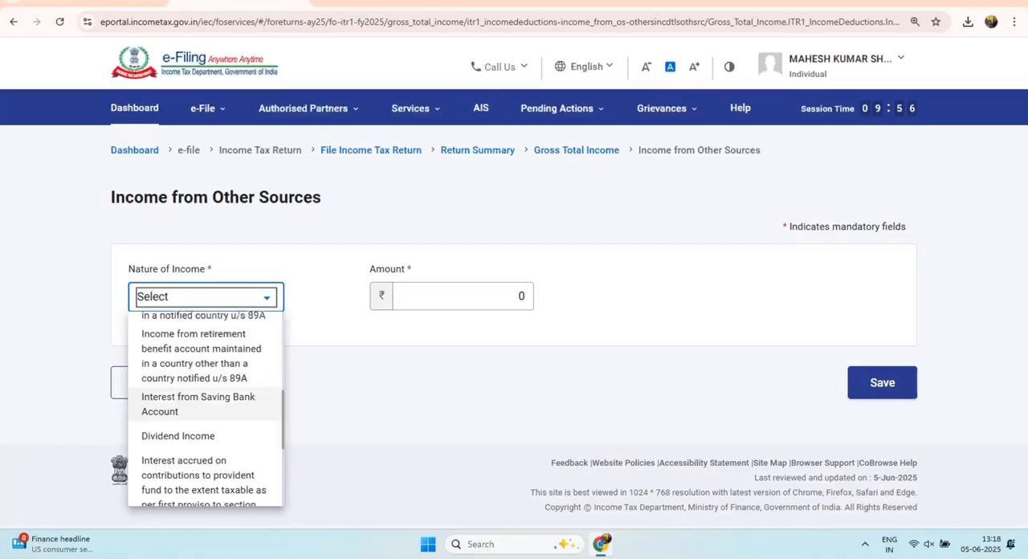
{"action": "scroll", "coordinate": [205, 401], "scroll_direction": "down", "scroll_amount": 1}
{"action": "scroll", "coordinate": [205, 402], "scroll_direction": "down", "scroll_amount": 1}
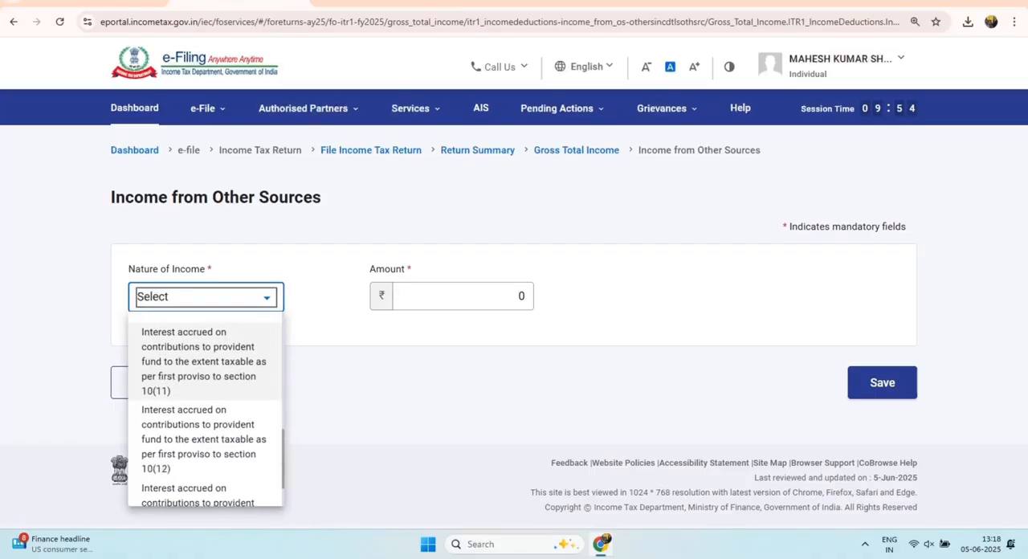
Step: Choose Interest from Saving Bank Account as the nature of income, set its amount to 427 and save the entry
{"action": "scroll", "coordinate": [204, 370], "scroll_direction": "up", "scroll_amount": 1}
{"action": "left_click", "coordinate": [191, 340]}
{"action": "left_click", "coordinate": [462, 296]}
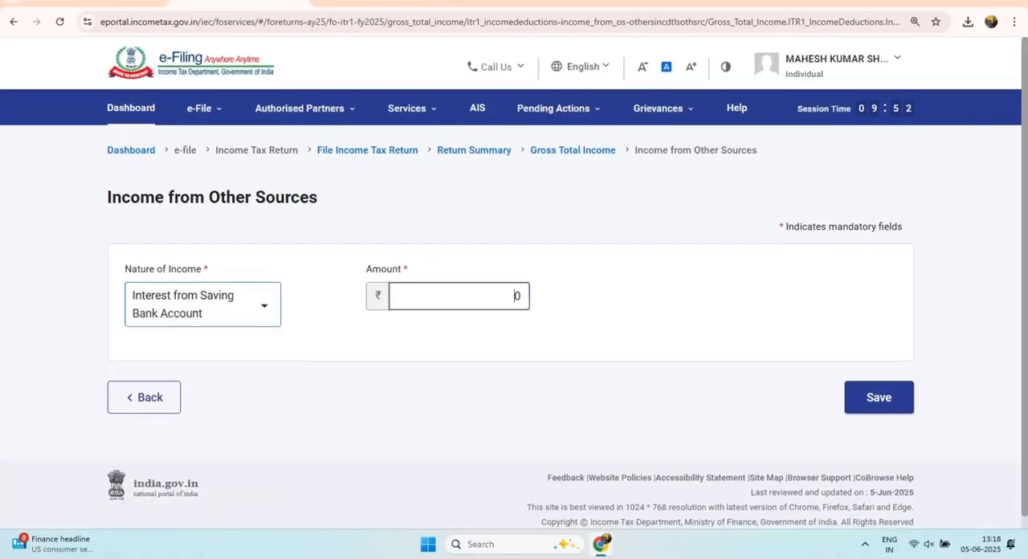
{"action": "type", "text": "427"}
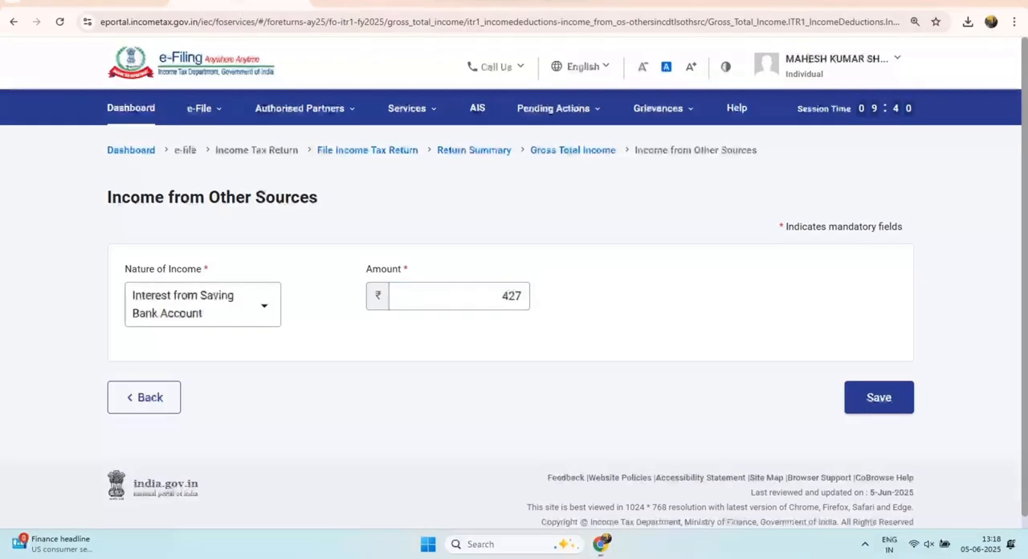
{"action": "left_click", "coordinate": [879, 396]}
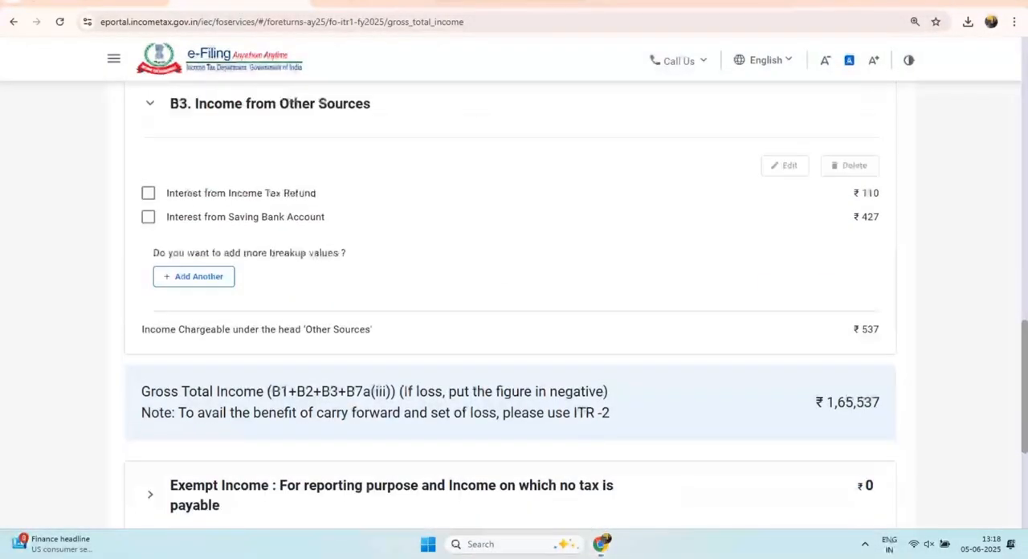
Step: Add a B3 other-sources entry with nature of income Any Other, description "commission" and amount 17531, and save it
{"action": "left_click", "coordinate": [193, 277]}
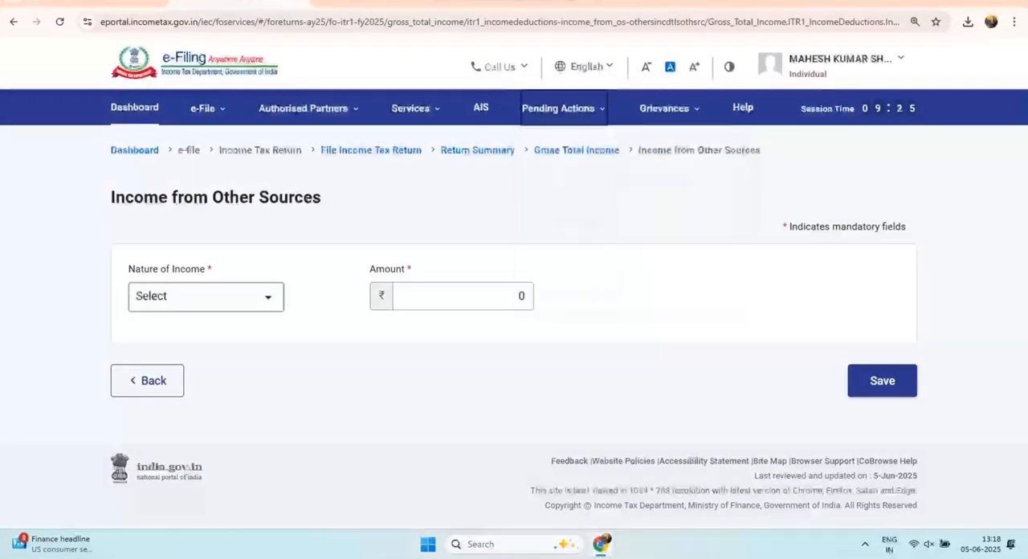
{"action": "left_click", "coordinate": [206, 298]}
{"action": "scroll", "coordinate": [205, 353], "scroll_direction": "down", "scroll_amount": 5}
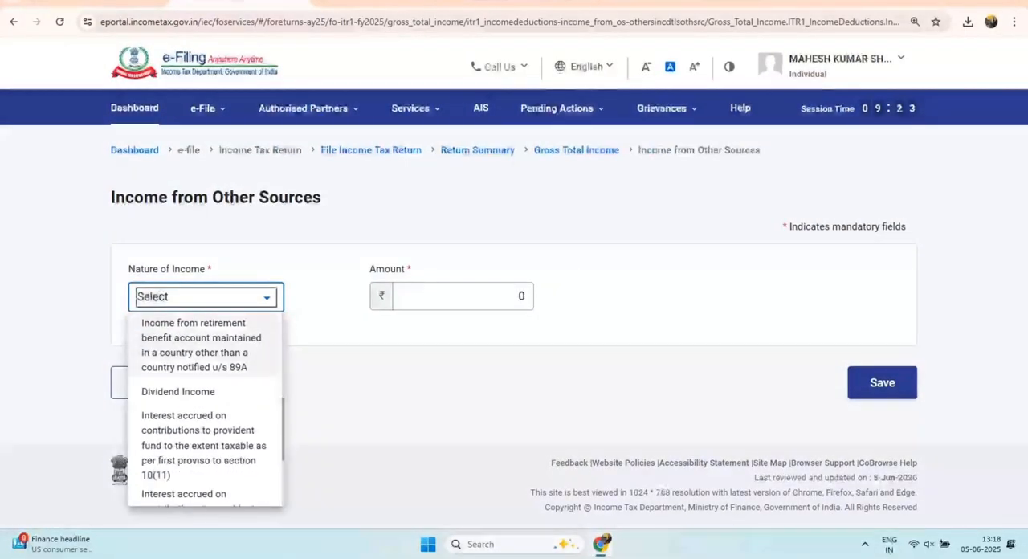
{"action": "scroll", "coordinate": [205, 410], "scroll_direction": "down", "scroll_amount": 3}
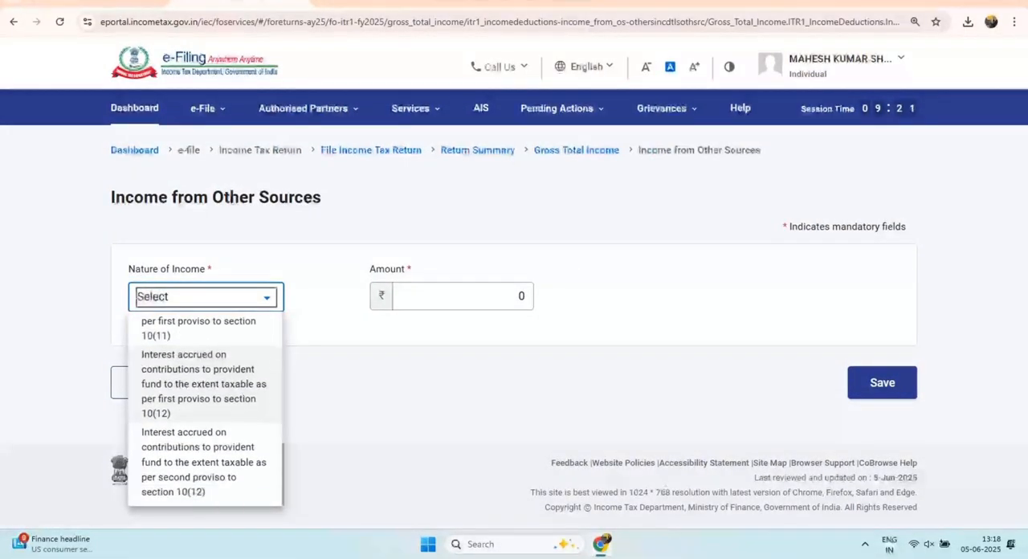
{"action": "scroll", "coordinate": [204, 409], "scroll_direction": "up", "scroll_amount": 10}
{"action": "left_click", "coordinate": [205, 360]}
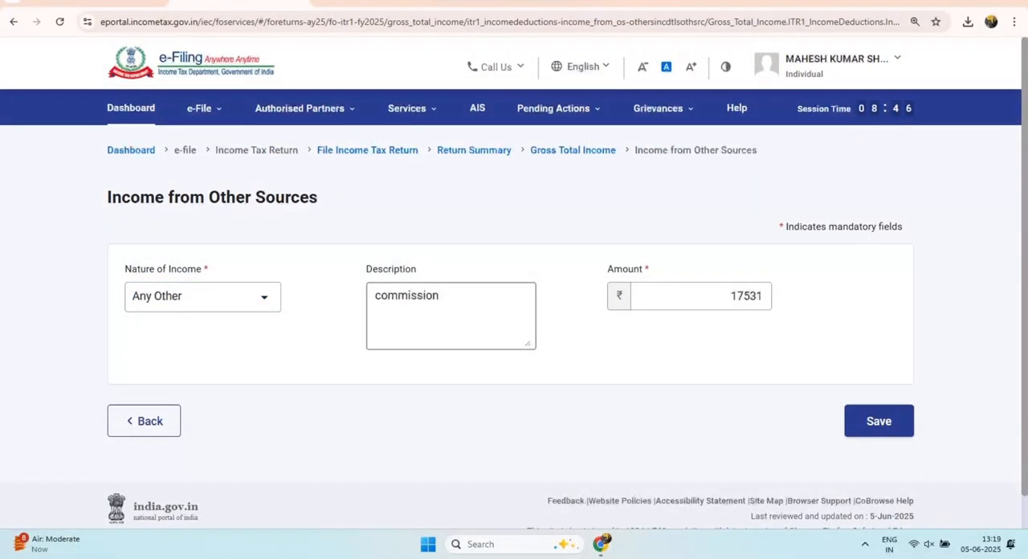
{"action": "left_click_drag", "start_coordinate": [388, 296], "coordinate": [442, 297]}
{"action": "left_click", "coordinate": [878, 421]}
Step: Add another B3 entry with nature of income Any Other, description "Professional Service" and amount 120000, and save it
{"action": "scroll", "coordinate": [511, 305], "scroll_direction": "down", "scroll_amount": 5}
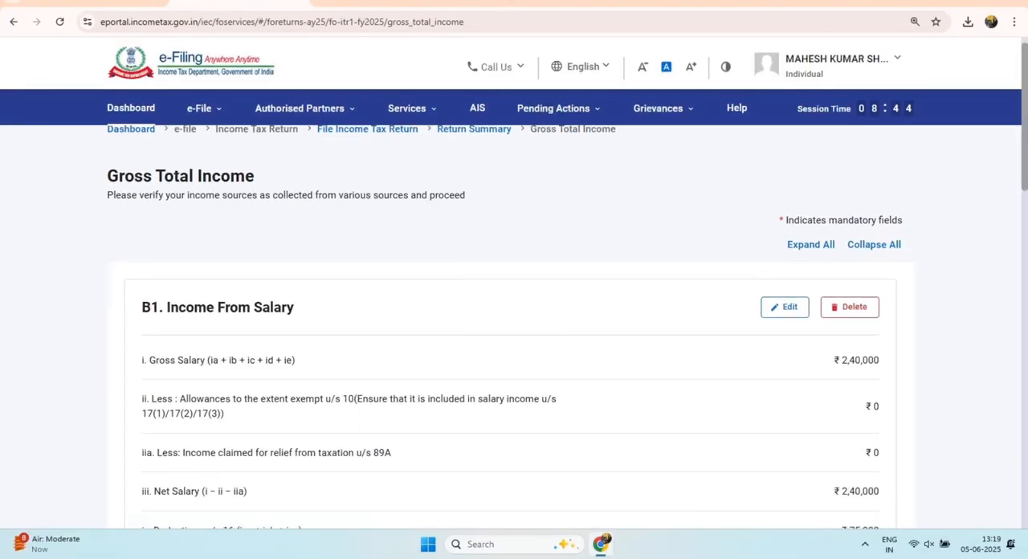
{"action": "scroll", "coordinate": [511, 305], "scroll_direction": "down", "scroll_amount": 10}
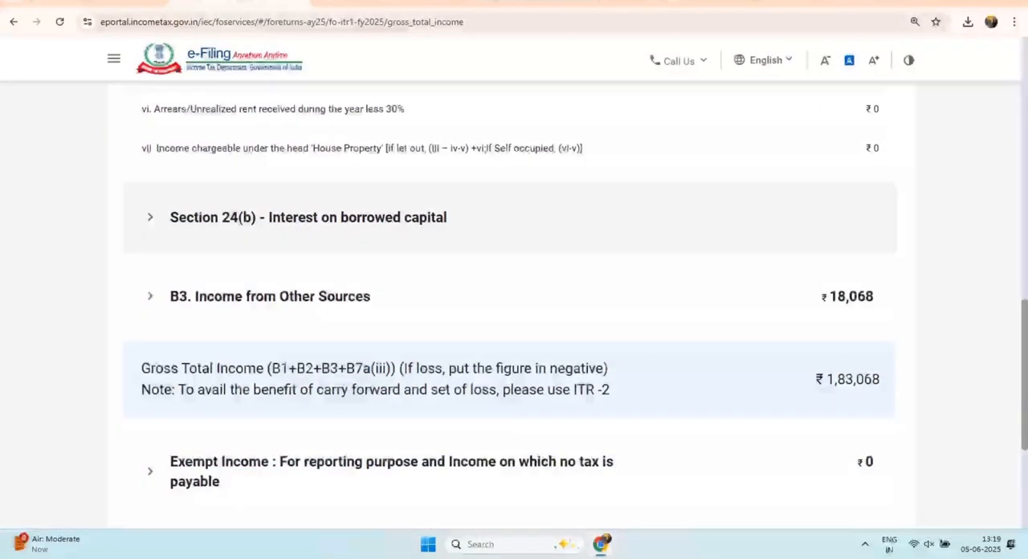
{"action": "scroll", "coordinate": [511, 281], "scroll_direction": "up", "scroll_amount": 2}
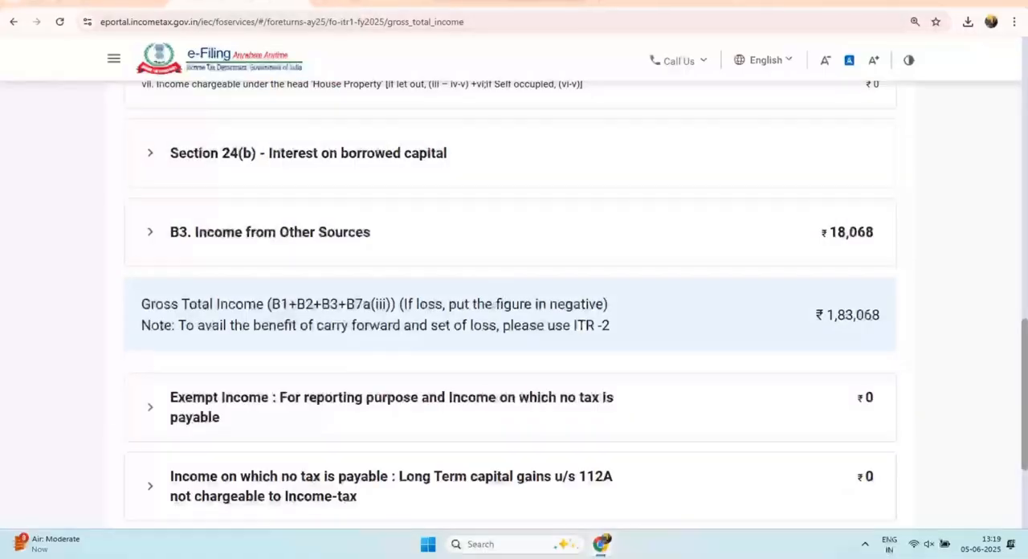
{"action": "left_click", "coordinate": [511, 232]}
{"action": "scroll", "coordinate": [514, 321], "scroll_direction": "down", "scroll_amount": 1}
{"action": "left_click", "coordinate": [193, 365]}
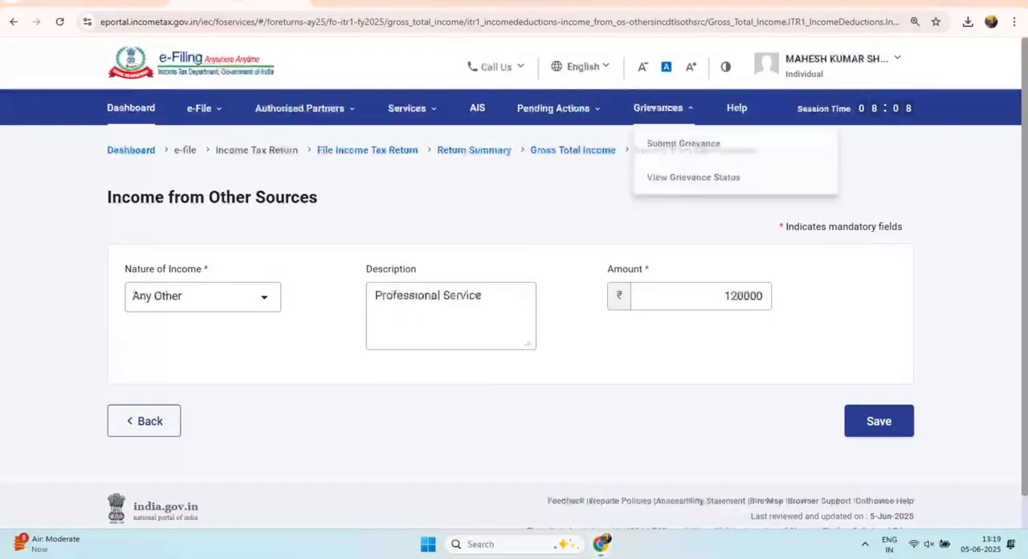
{"action": "triple_click", "coordinate": [163, 269]}
{"action": "left_click_drag", "start_coordinate": [366, 269], "coordinate": [417, 269]}
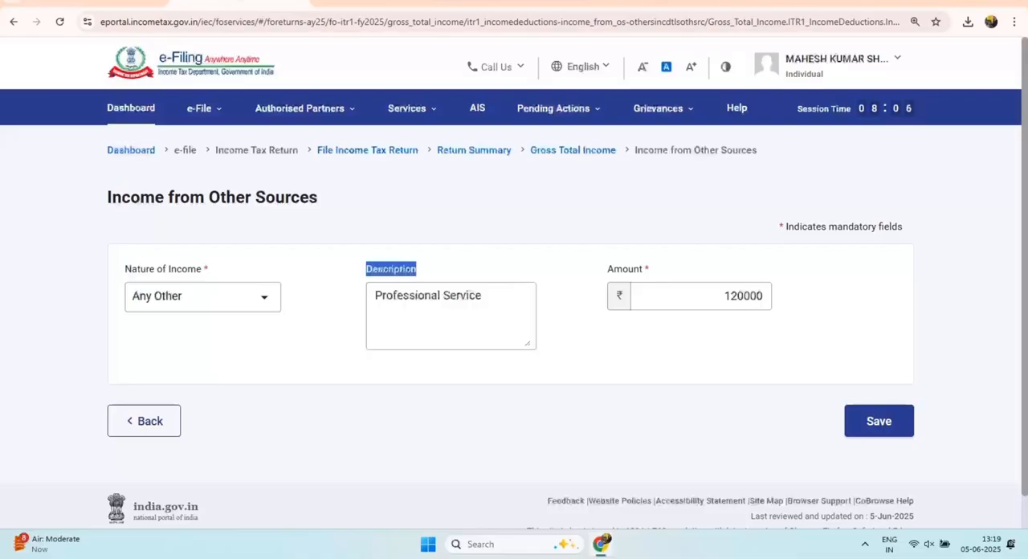
{"action": "left_click_drag", "start_coordinate": [375, 295], "coordinate": [485, 296]}
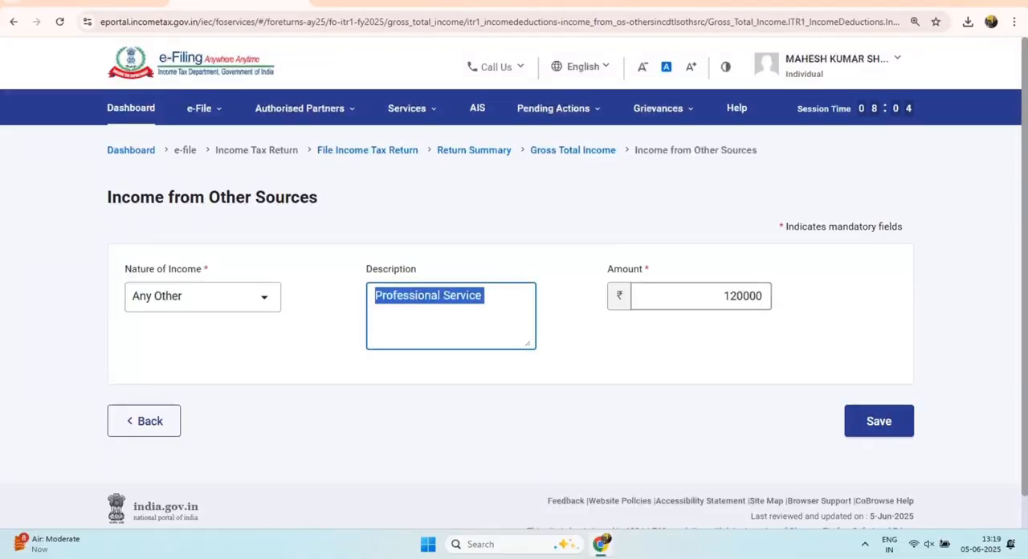
{"action": "left_click_drag", "start_coordinate": [723, 296], "coordinate": [764, 296]}
{"action": "left_click", "coordinate": [879, 421]}
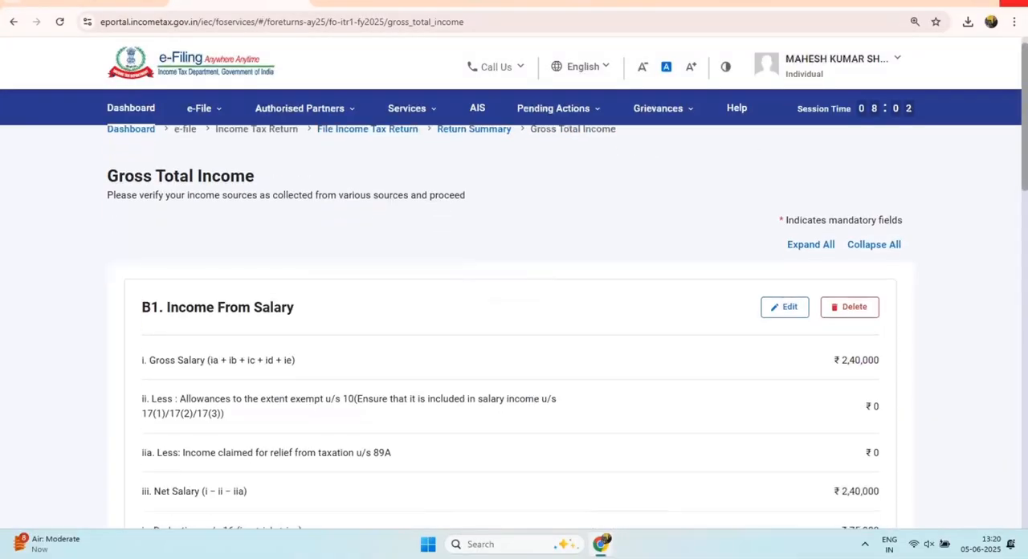
Step: Review the salary and house property sections and the breakup entries under B3. Income from Other Sources
{"action": "scroll", "coordinate": [514, 322], "scroll_direction": "down", "scroll_amount": 2}
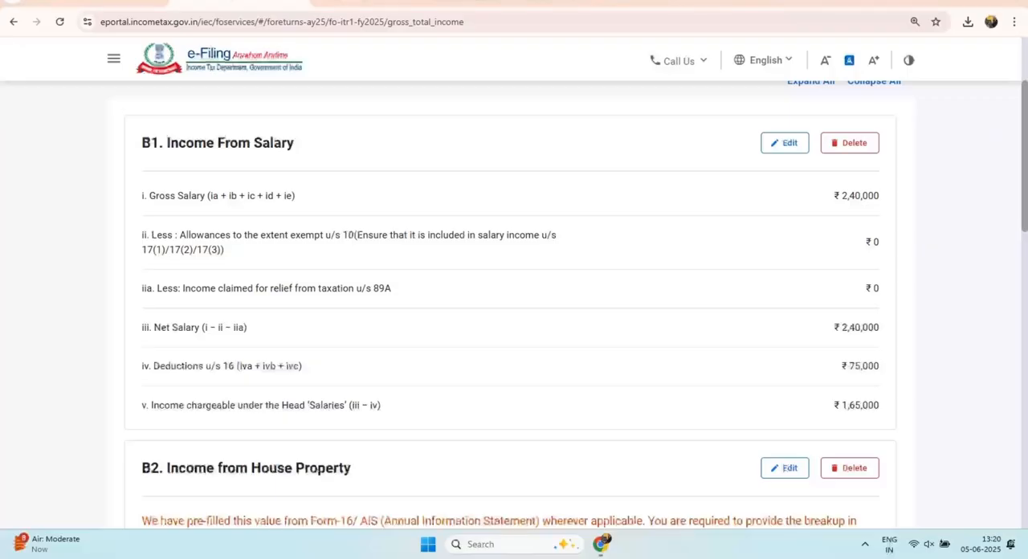
{"action": "left_click_drag", "start_coordinate": [834, 196], "coordinate": [879, 196]}
{"action": "left_click_drag", "start_coordinate": [151, 143], "coordinate": [294, 143]}
{"action": "scroll", "coordinate": [514, 321], "scroll_direction": "down", "scroll_amount": 3}
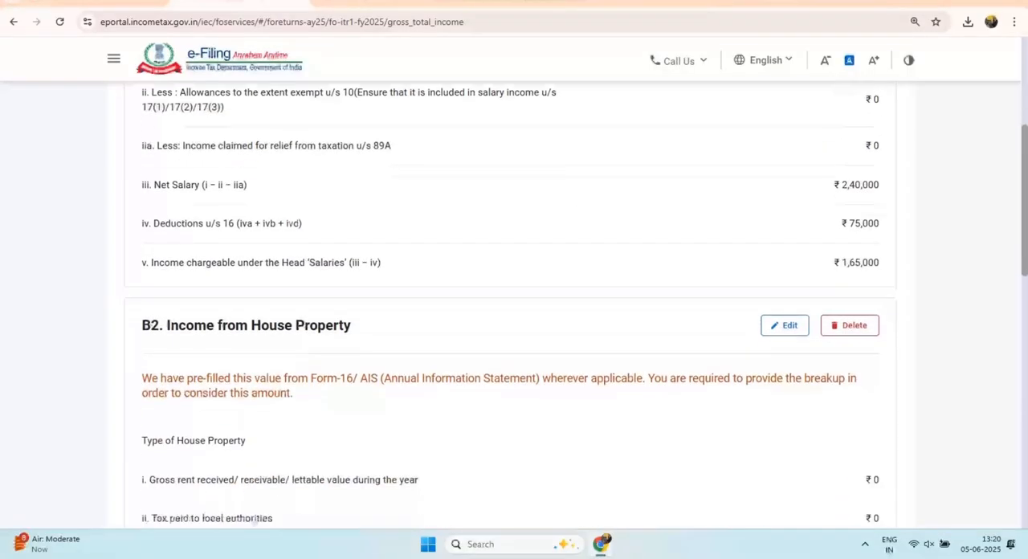
{"action": "scroll", "coordinate": [514, 321], "scroll_direction": "down", "scroll_amount": 6}
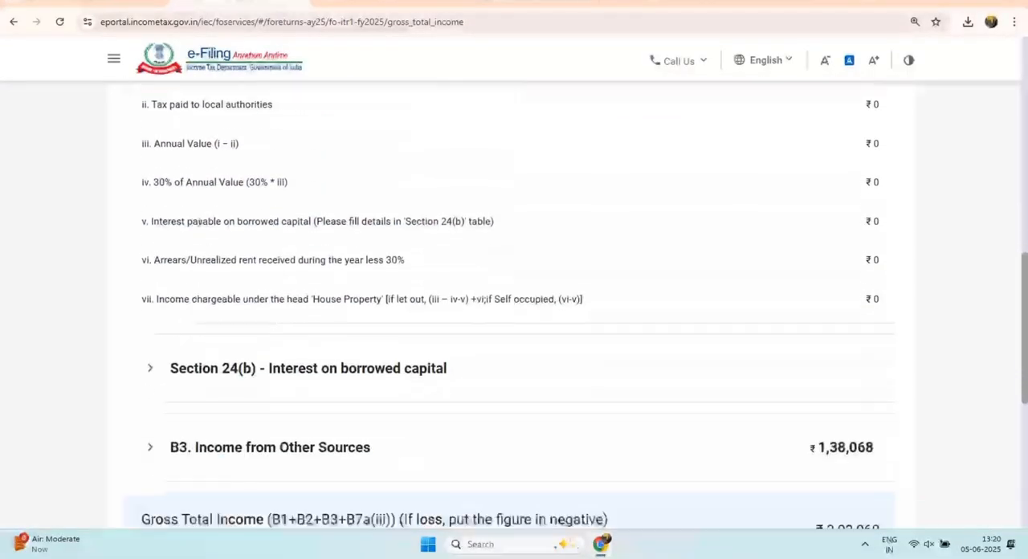
{"action": "left_click_drag", "start_coordinate": [810, 297], "coordinate": [867, 298]}
{"action": "scroll", "coordinate": [867, 298], "scroll_direction": "down", "scroll_amount": 3}
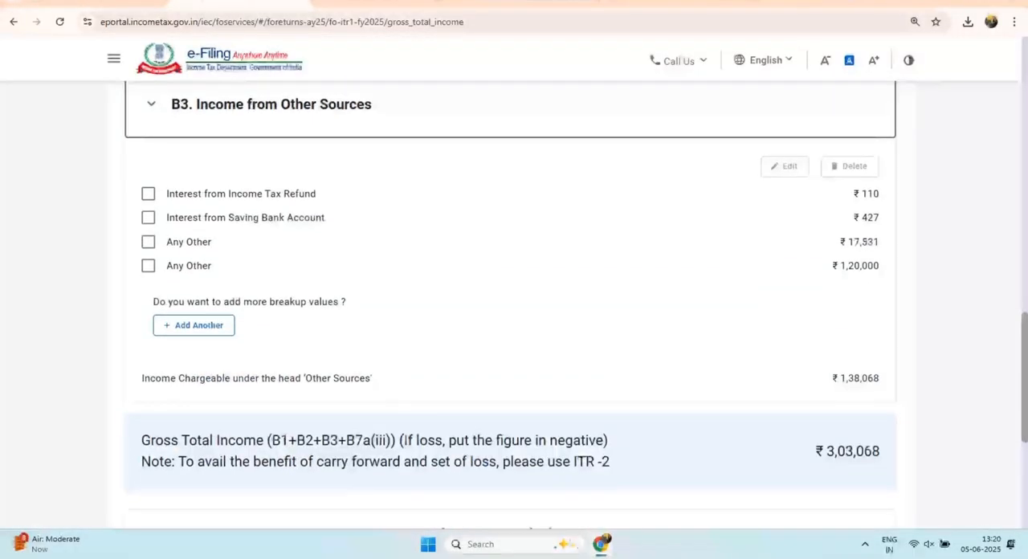
{"action": "left_click_drag", "start_coordinate": [167, 194], "coordinate": [291, 193]}
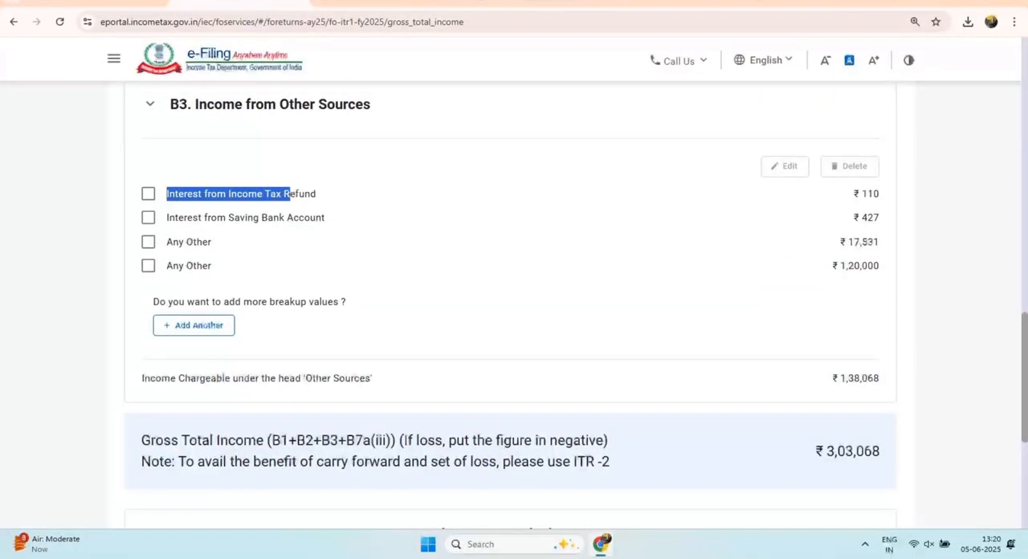
{"action": "left_click_drag", "start_coordinate": [167, 217], "coordinate": [193, 241]}
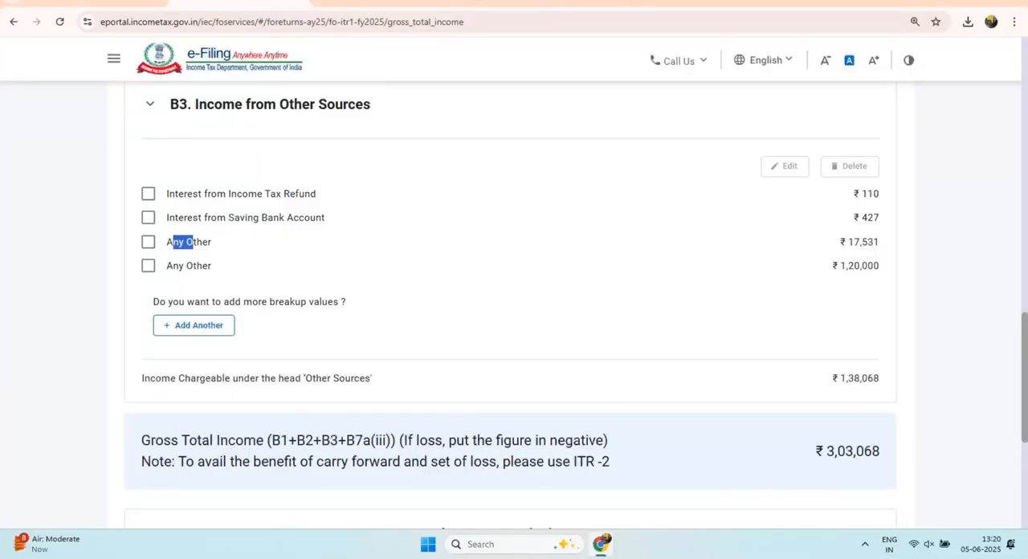
Step: Check the Other Sources total and the Gross Total Income figure, and confirm the Gross Total Income schedule
{"action": "scroll", "coordinate": [511, 309], "scroll_direction": "down", "scroll_amount": 3}
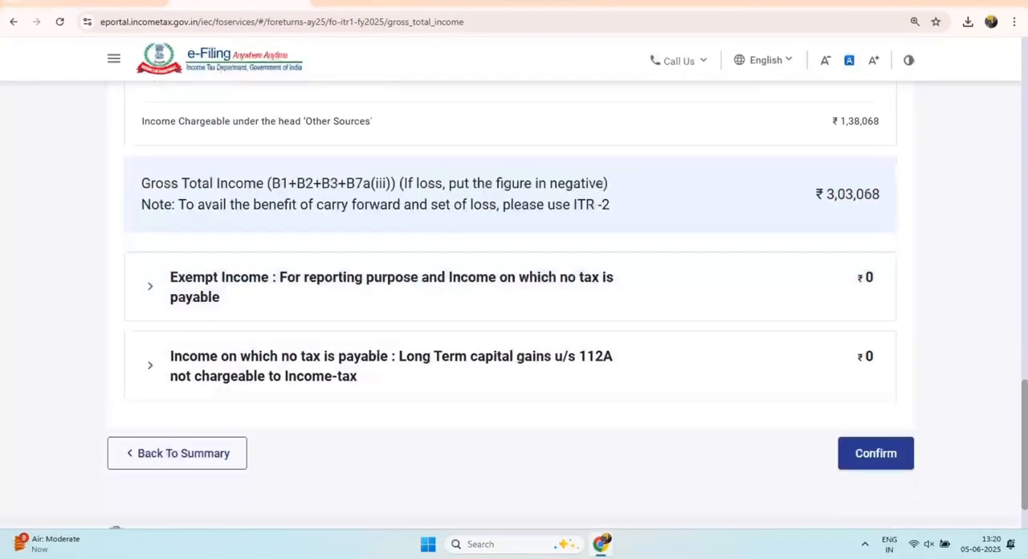
{"action": "left_click_drag", "start_coordinate": [832, 122], "coordinate": [880, 122]}
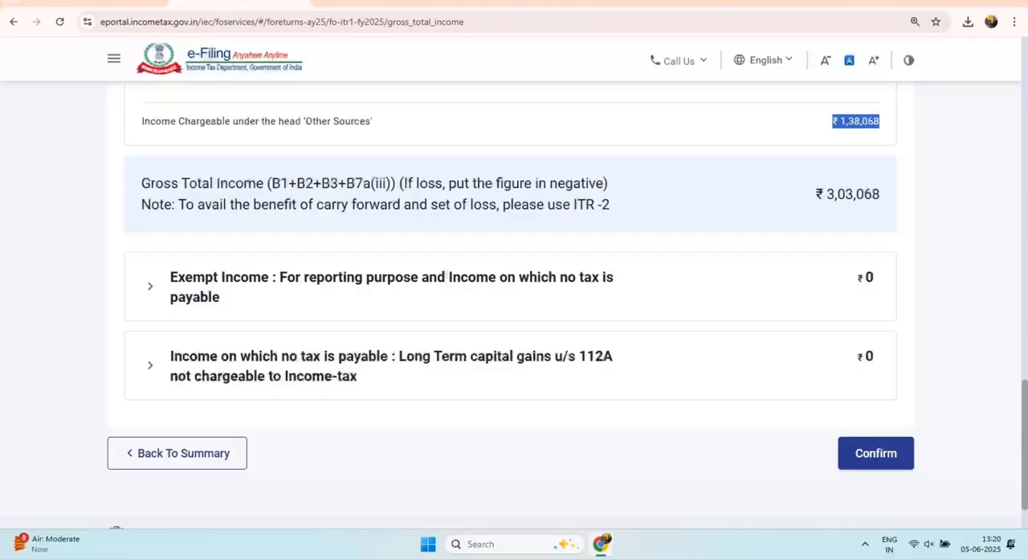
{"action": "left_click_drag", "start_coordinate": [816, 193], "coordinate": [880, 194]}
{"action": "scroll", "coordinate": [511, 321], "scroll_direction": "down", "scroll_amount": 1}
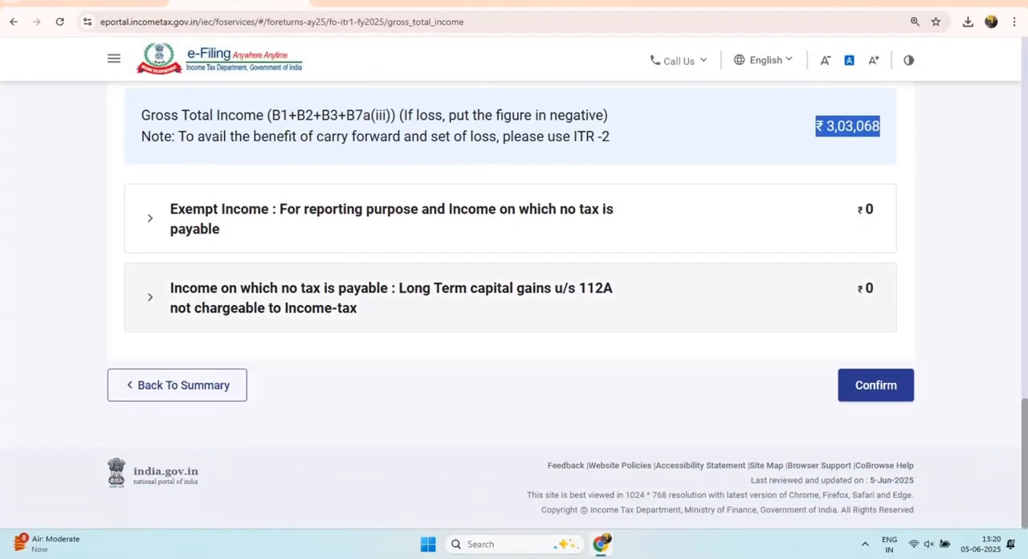
{"action": "left_click", "coordinate": [874, 387]}
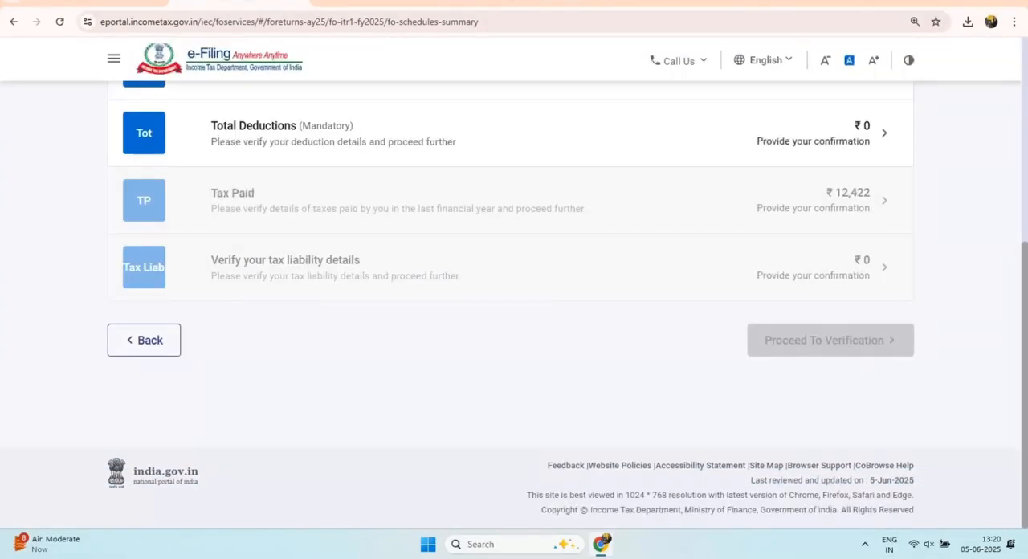
Step: Open the Total Deductions schedule, check its sections including 80CCD(2) and 80CCH, and confirm it without entering any deduction
{"action": "scroll", "coordinate": [511, 306], "scroll_direction": "up", "scroll_amount": 1}
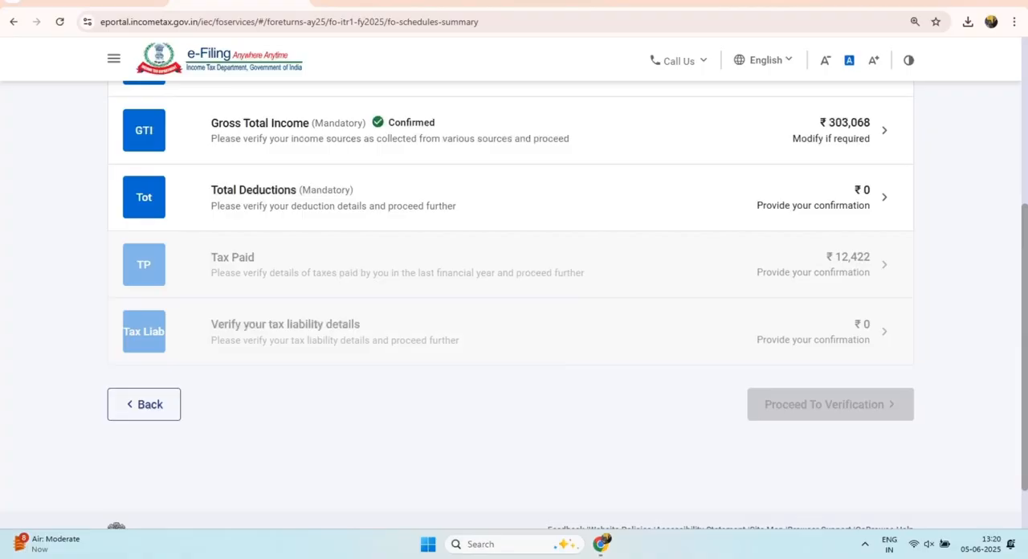
{"action": "left_click", "coordinate": [511, 198]}
{"action": "scroll", "coordinate": [511, 305], "scroll_direction": "up", "scroll_amount": 1}
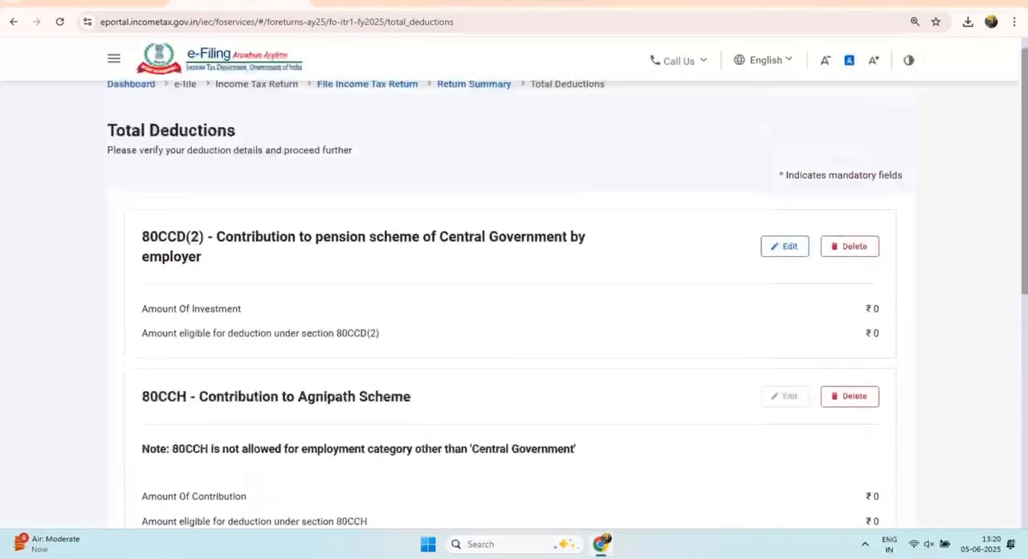
{"action": "scroll", "coordinate": [511, 305], "scroll_direction": "down", "scroll_amount": 1}
{"action": "left_click_drag", "start_coordinate": [142, 174], "coordinate": [214, 174]}
{"action": "scroll", "coordinate": [511, 306], "scroll_direction": "down", "scroll_amount": 5}
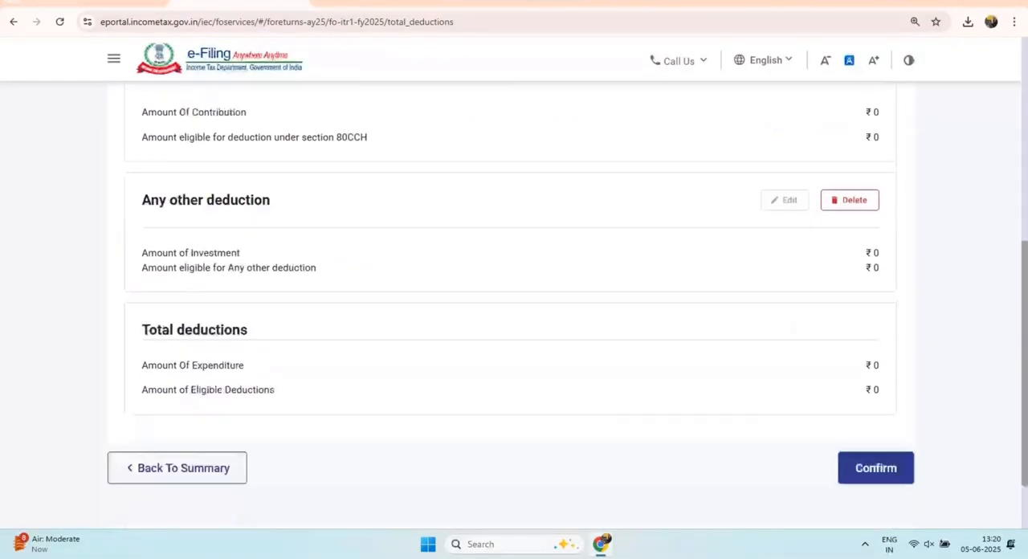
{"action": "left_click", "coordinate": [876, 385]}
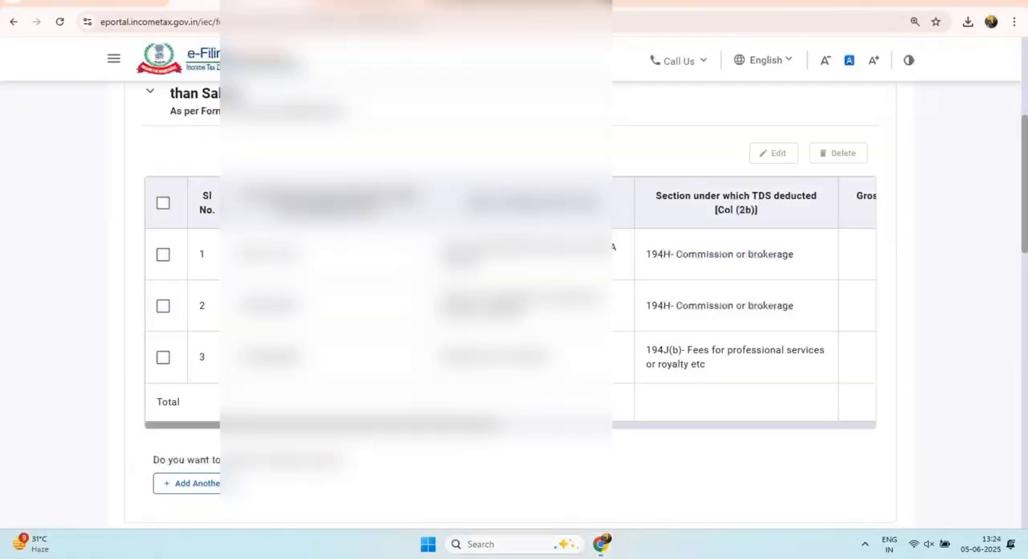
Step: Check the TDS sections, the advance tax challan entry and the total taxes paid, and confirm the Tax Paid schedule
{"action": "left_click_drag", "start_coordinate": [660, 254], "coordinate": [771, 254]}
{"action": "left_click_drag", "start_coordinate": [645, 305], "coordinate": [729, 306]}
{"action": "left_click_drag", "start_coordinate": [663, 350], "coordinate": [705, 364]}
{"action": "scroll", "coordinate": [514, 322], "scroll_direction": "down", "scroll_amount": 1}
{"action": "scroll", "coordinate": [514, 322], "scroll_direction": "down", "scroll_amount": 7}
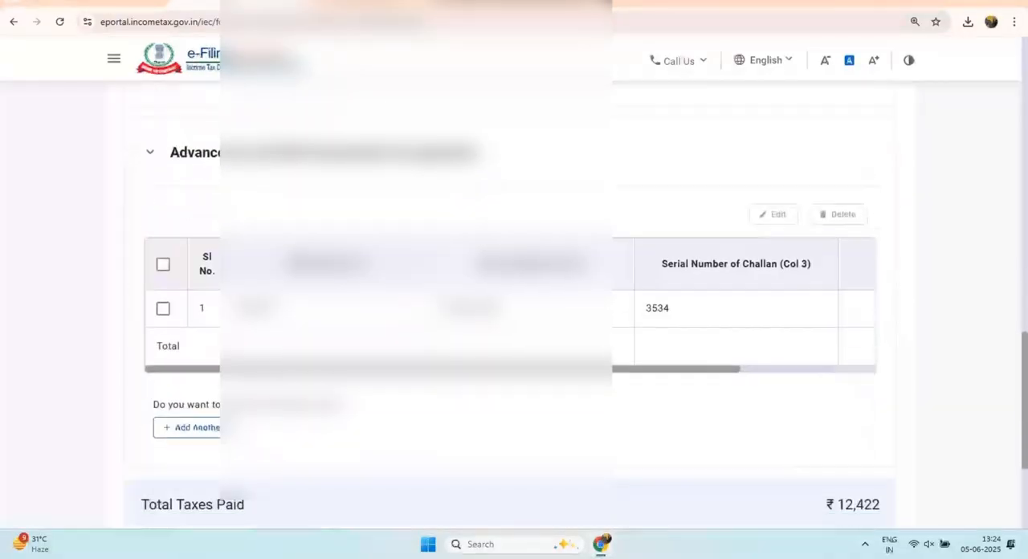
{"action": "left_click_drag", "start_coordinate": [651, 308], "coordinate": [670, 309]}
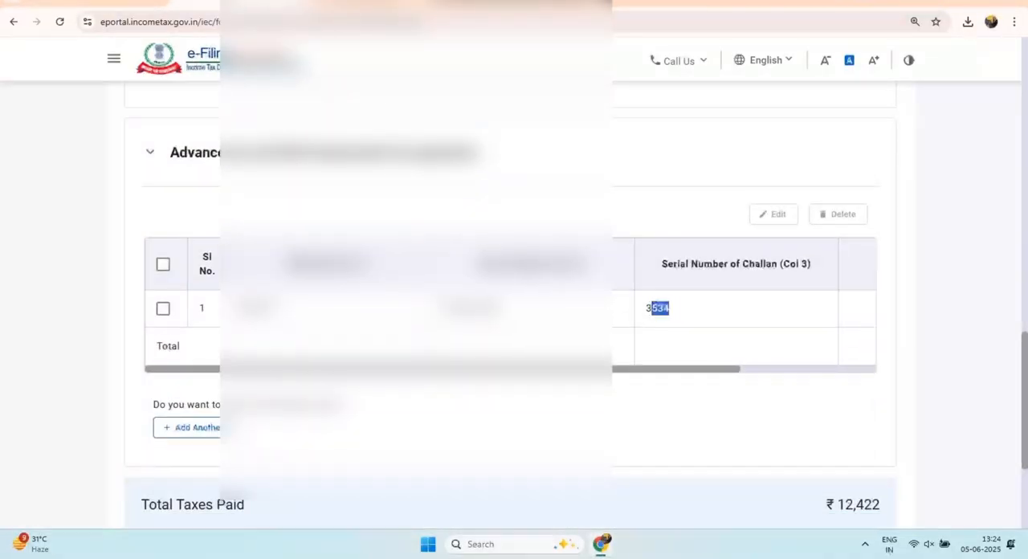
{"action": "scroll", "coordinate": [514, 321], "scroll_direction": "down", "scroll_amount": 3}
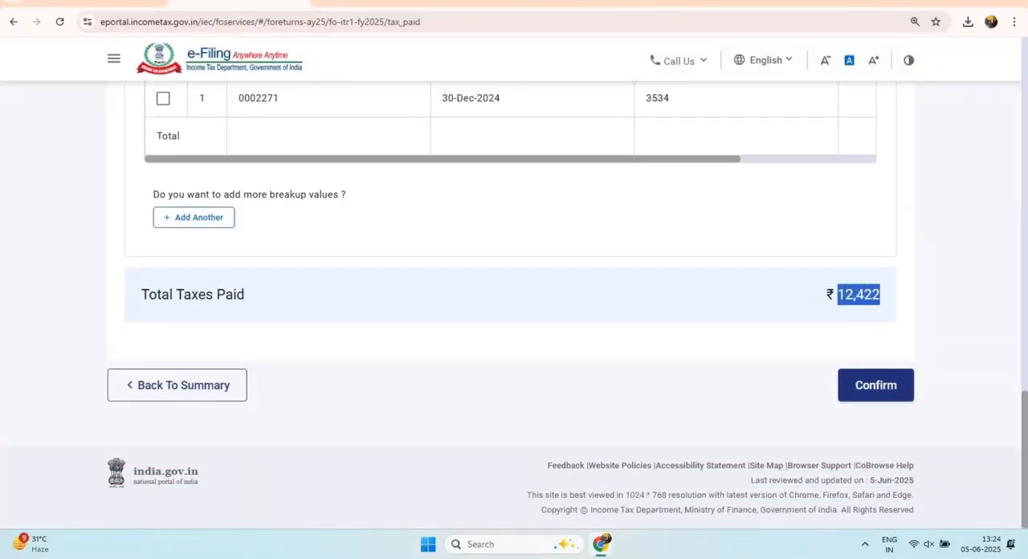
{"action": "left_click", "coordinate": [876, 385]}
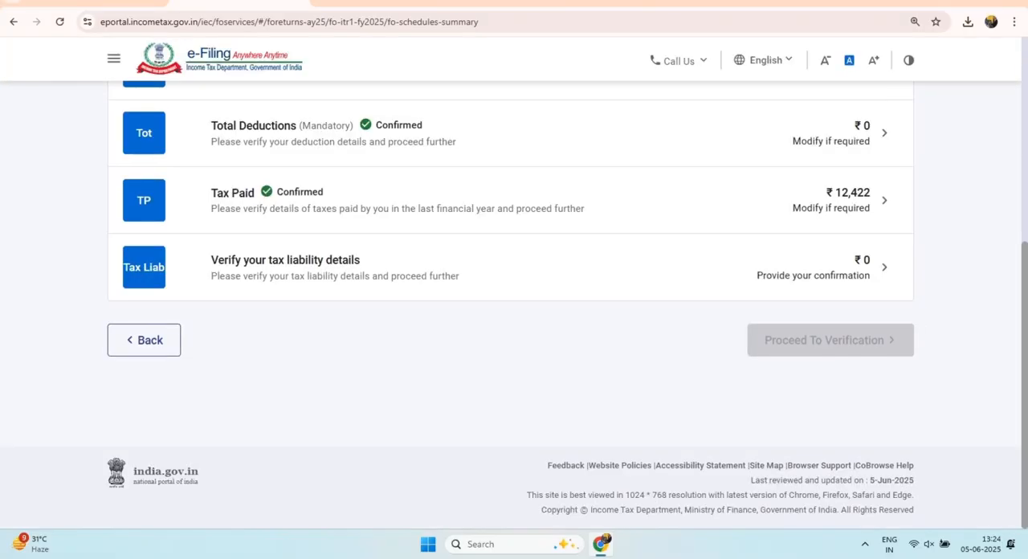
Step: Open the tax liability details schedule and review its Computation of Income and the tax payable on total income
{"action": "left_click", "coordinate": [884, 268]}
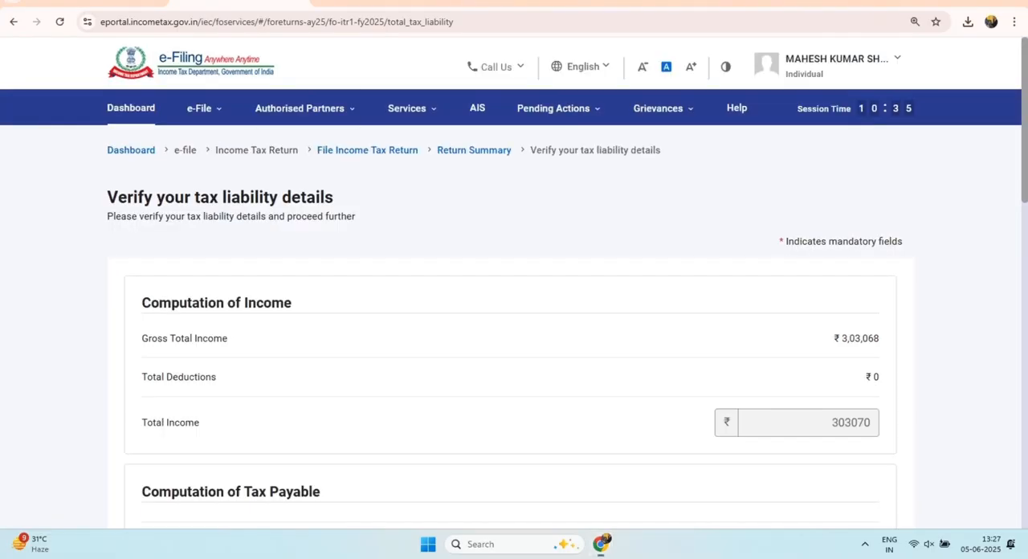
{"action": "left_click_drag", "start_coordinate": [142, 302], "coordinate": [292, 303]}
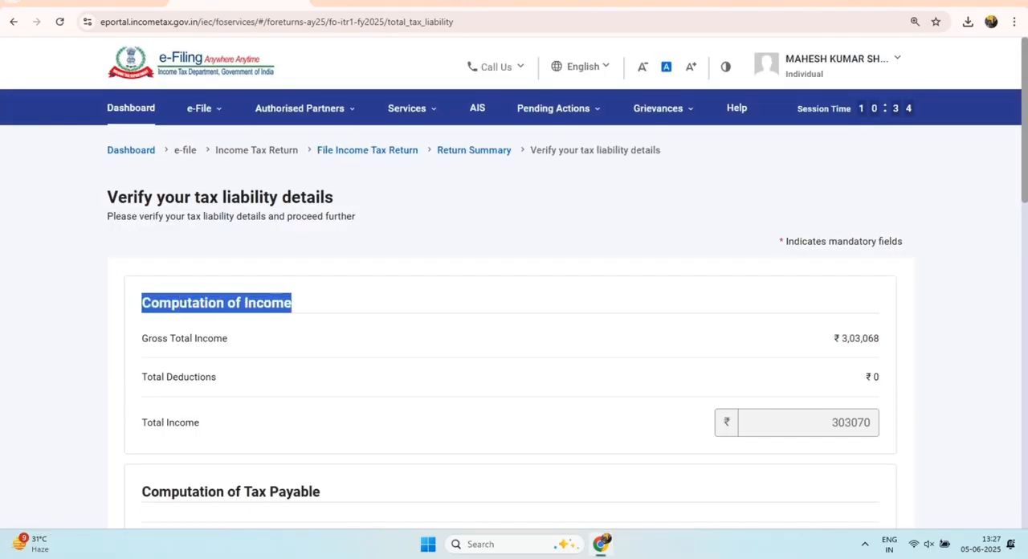
{"action": "scroll", "coordinate": [511, 322], "scroll_direction": "down", "scroll_amount": 2}
{"action": "left_click_drag", "start_coordinate": [833, 238], "coordinate": [861, 238]}
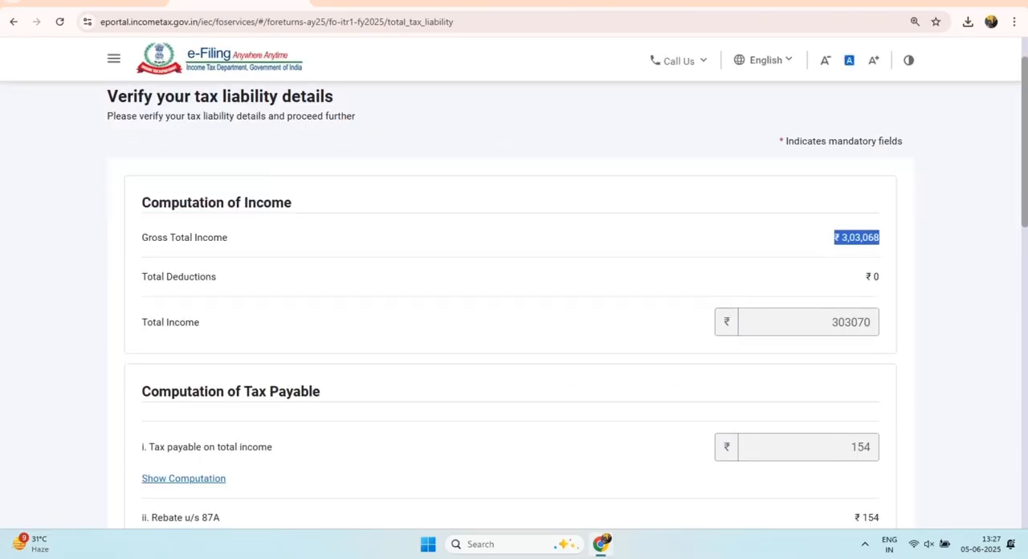
{"action": "scroll", "coordinate": [511, 321], "scroll_direction": "down", "scroll_amount": 2}
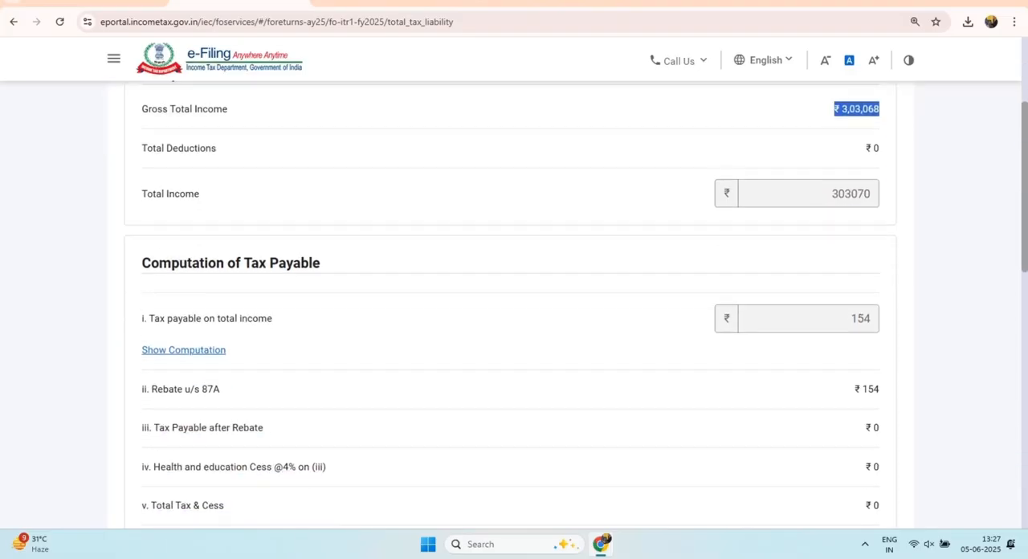
{"action": "left_click_drag", "start_coordinate": [142, 262], "coordinate": [278, 263]}
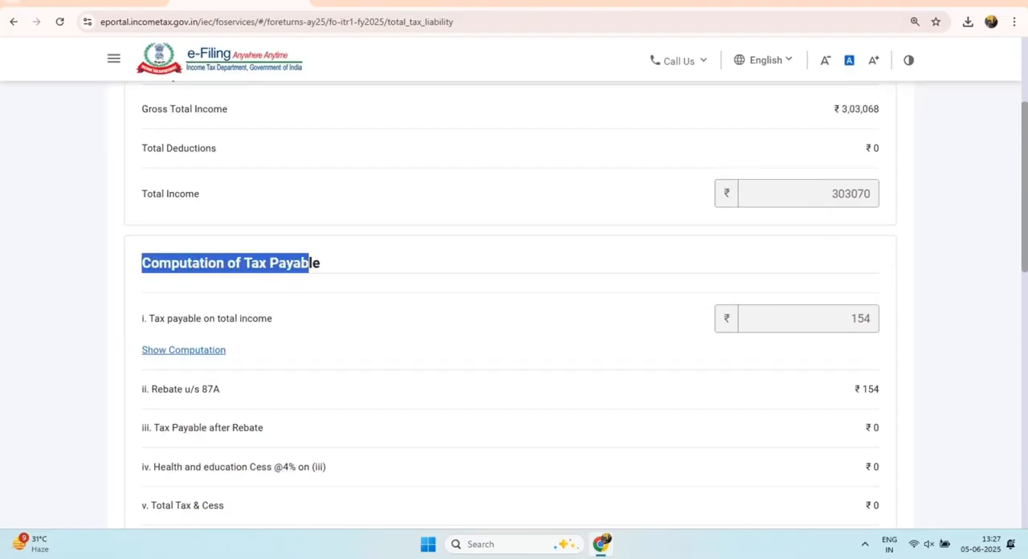
{"action": "left_click", "coordinate": [860, 319]}
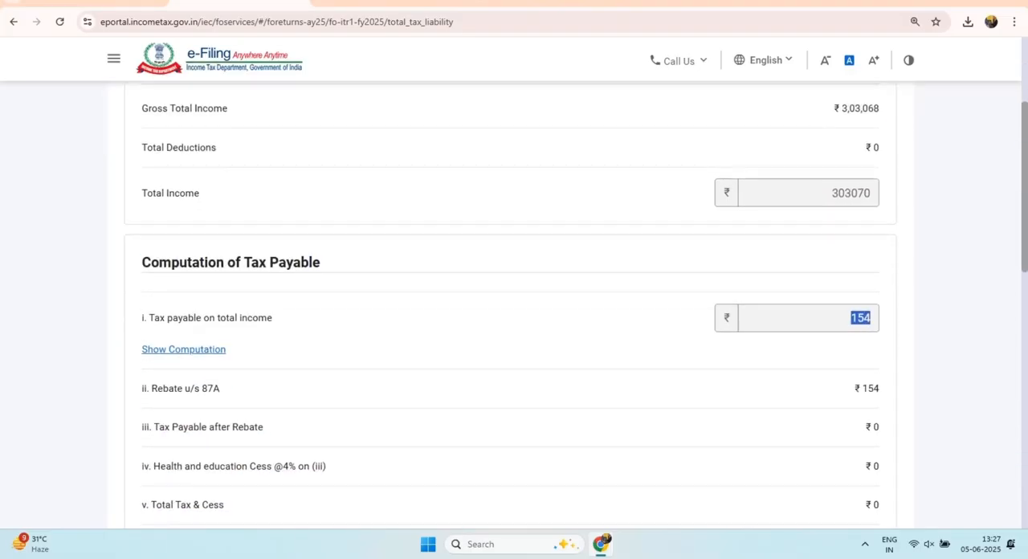
Step: Check the rebate u/s 87A and the interest and fee sections, and confirm the tax liability details schedule
{"action": "scroll", "coordinate": [511, 321], "scroll_direction": "down", "scroll_amount": 1}
{"action": "left_click_drag", "start_coordinate": [143, 325], "coordinate": [220, 324]}
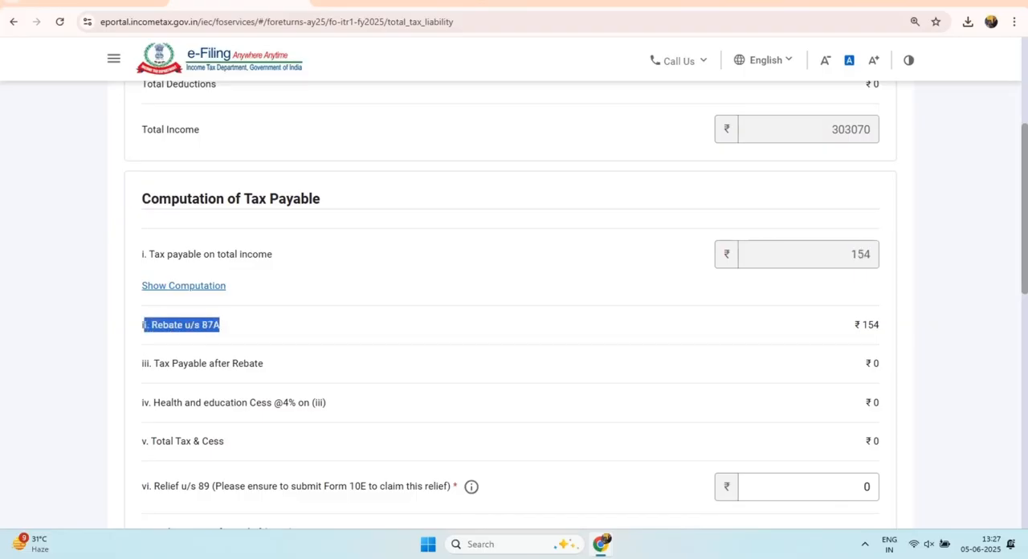
{"action": "left_click", "coordinate": [222, 325]}
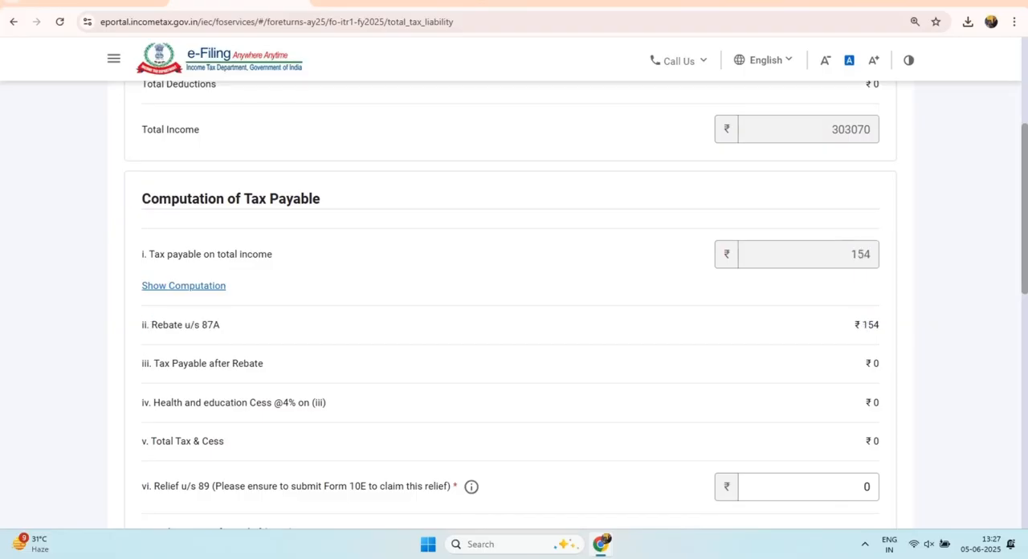
{"action": "scroll", "coordinate": [511, 305], "scroll_direction": "down", "scroll_amount": 6}
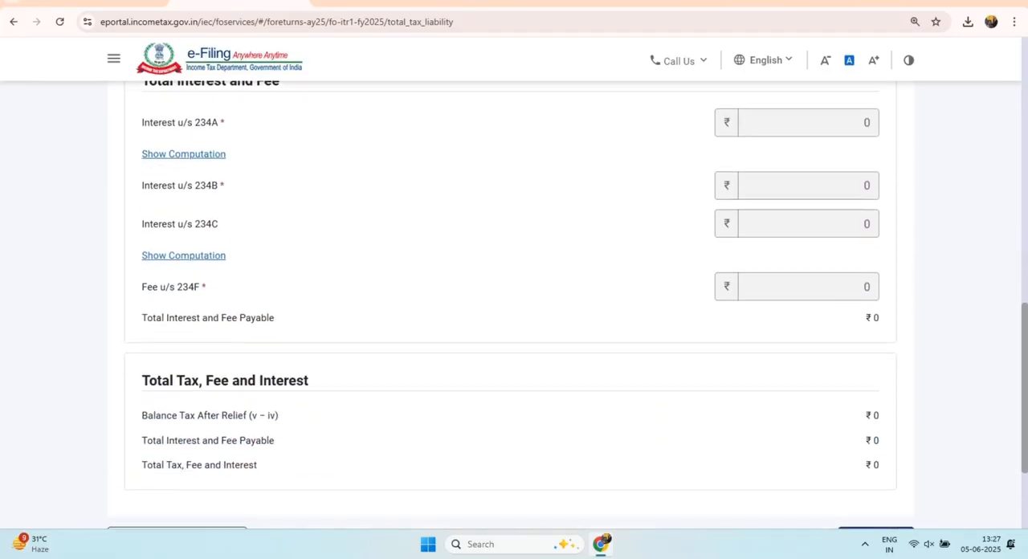
{"action": "scroll", "coordinate": [511, 305], "scroll_direction": "down", "scroll_amount": 2}
{"action": "left_click", "coordinate": [875, 386]}
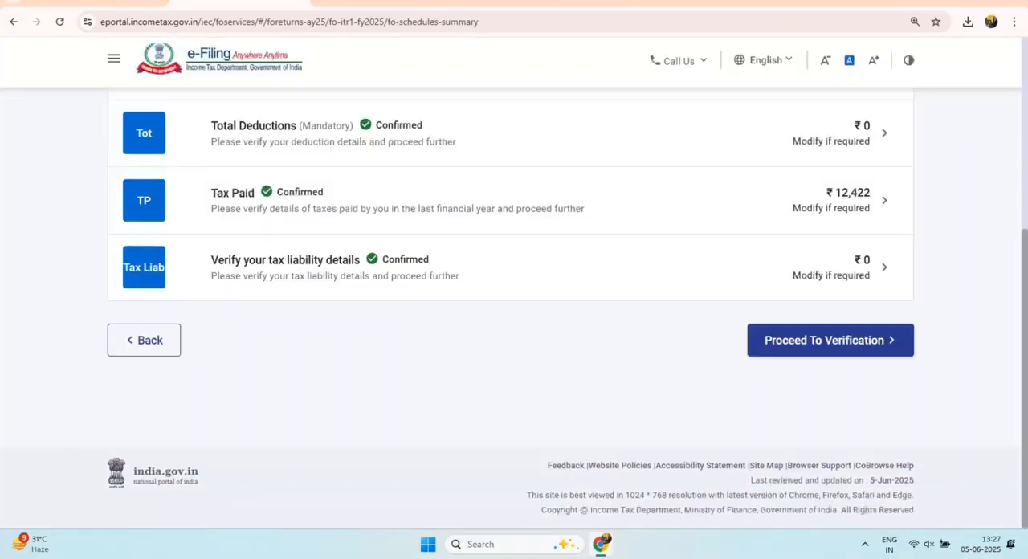
Step: Proceed to verification and review each income head and the Gross Total Income in the tax summary
{"action": "left_click", "coordinate": [829, 340]}
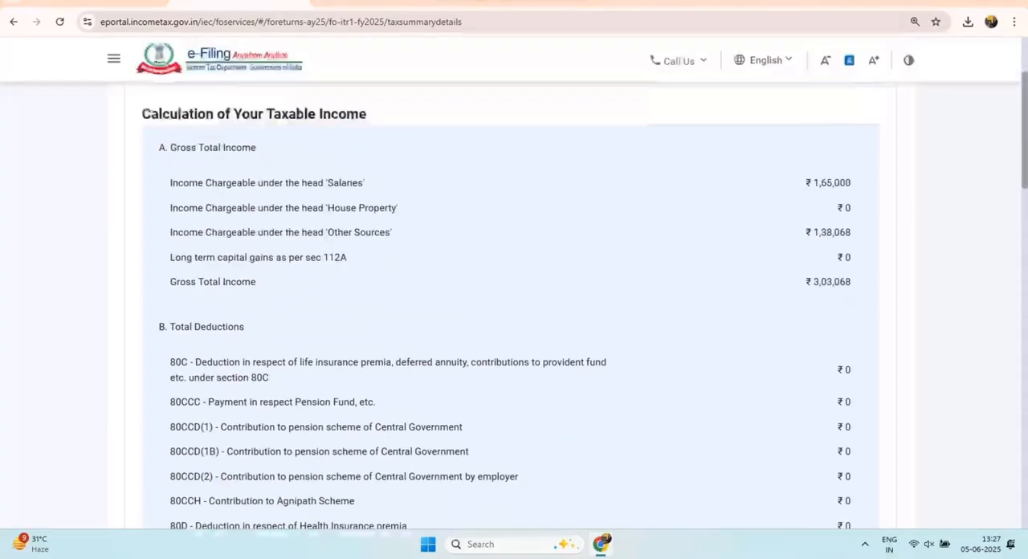
{"action": "scroll", "coordinate": [511, 306], "scroll_direction": "up", "scroll_amount": 2}
{"action": "scroll", "coordinate": [511, 305], "scroll_direction": "down", "scroll_amount": 1}
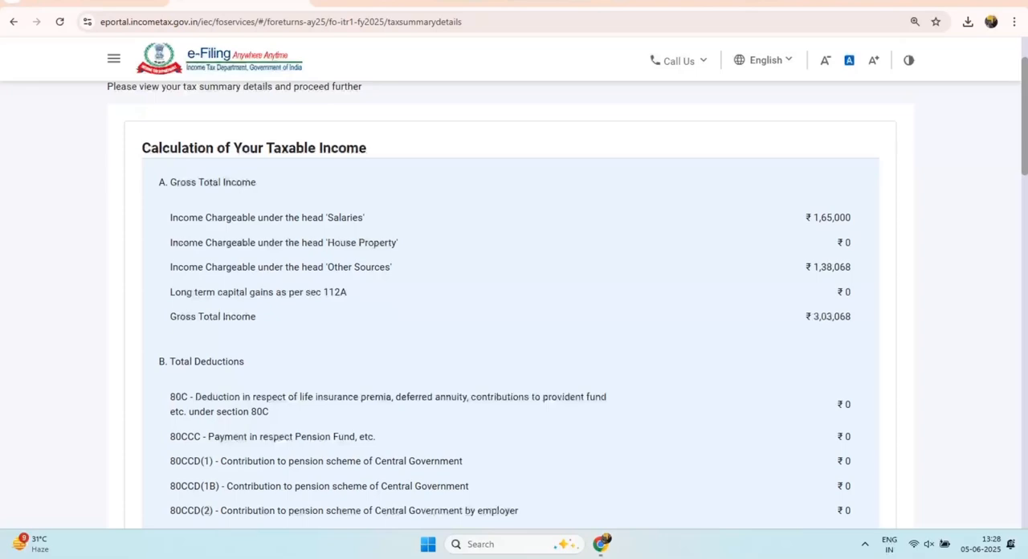
{"action": "left_click_drag", "start_coordinate": [169, 217], "coordinate": [333, 217]}
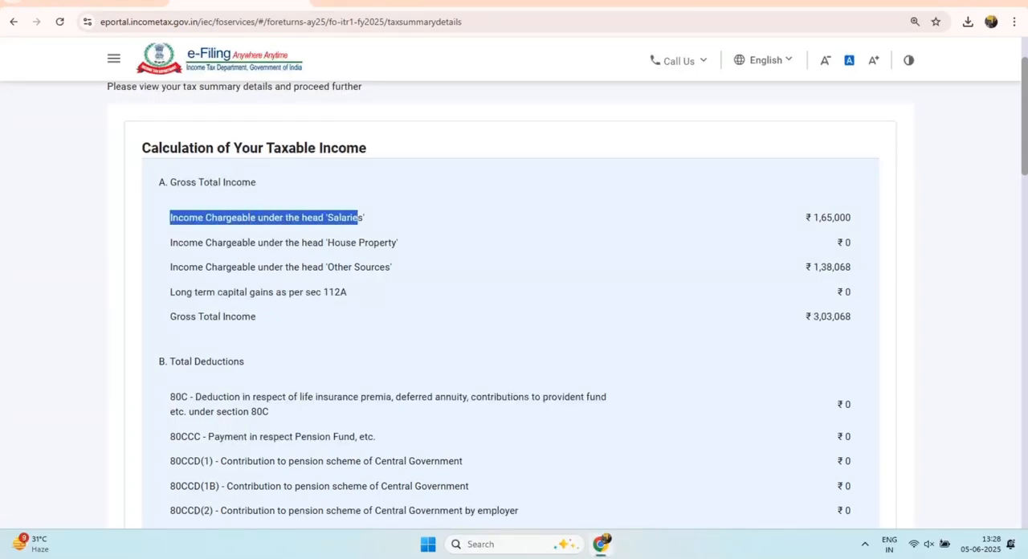
{"action": "left_click_drag", "start_coordinate": [171, 243], "coordinate": [389, 243]}
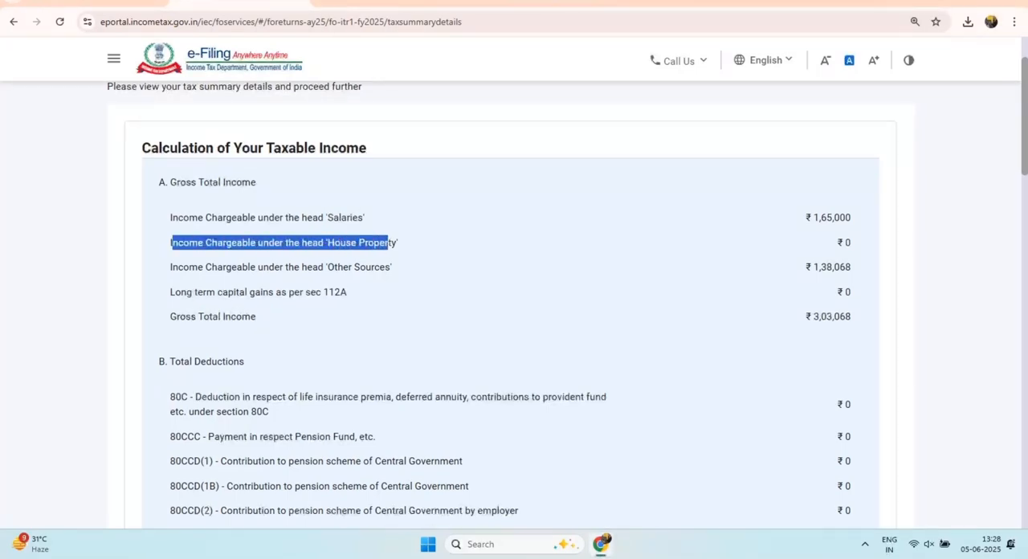
{"action": "left_click_drag", "start_coordinate": [170, 267], "coordinate": [264, 267]}
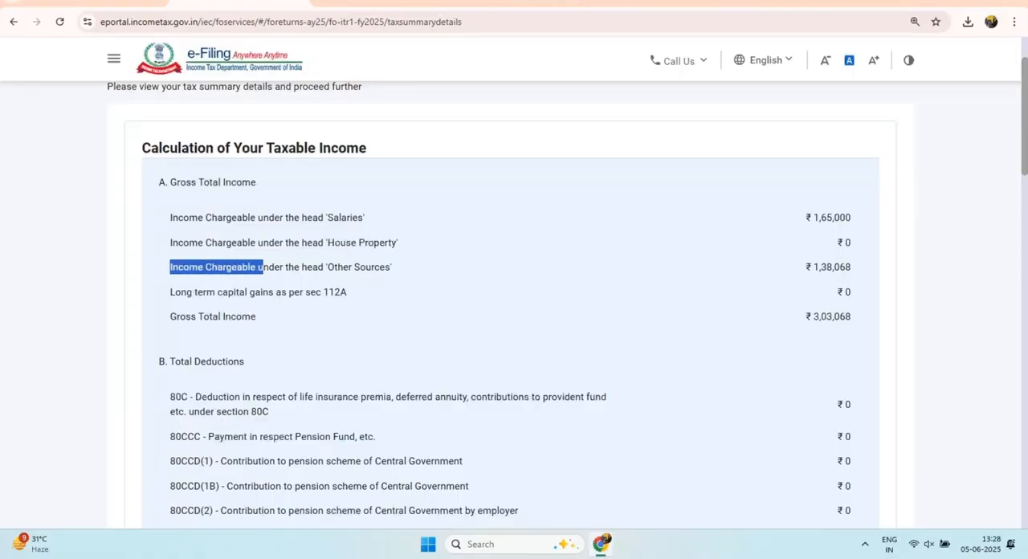
{"action": "left_click_drag", "start_coordinate": [325, 267], "coordinate": [392, 267]}
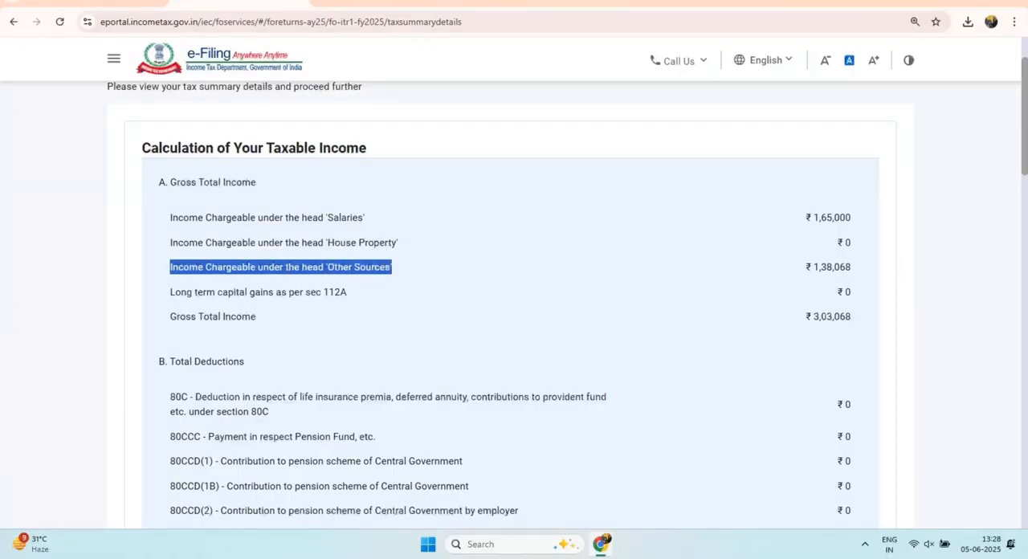
{"action": "left_click_drag", "start_coordinate": [169, 292], "coordinate": [223, 292]}
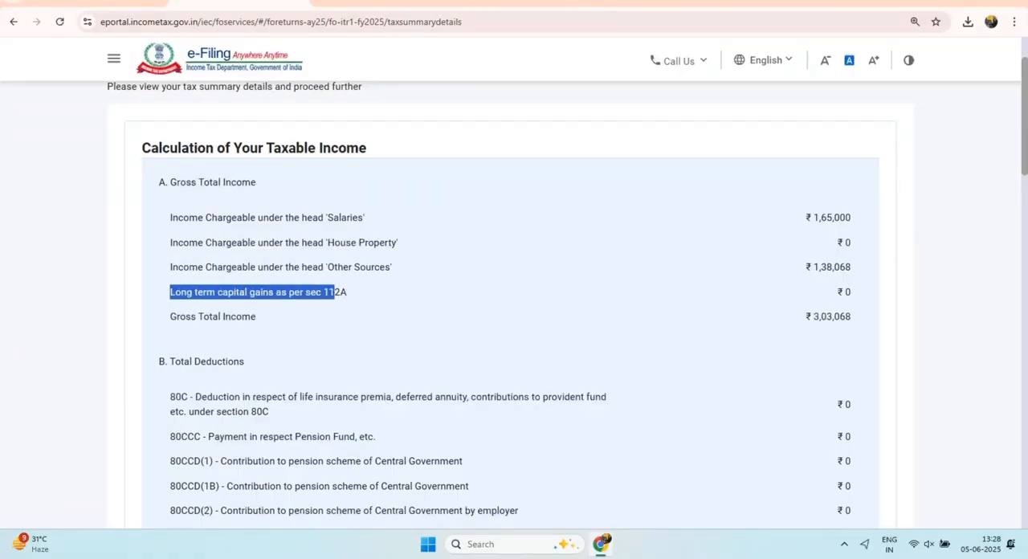
{"action": "left_click_drag", "start_coordinate": [176, 316], "coordinate": [256, 317]}
{"action": "left_click_drag", "start_coordinate": [806, 317], "coordinate": [812, 316]}
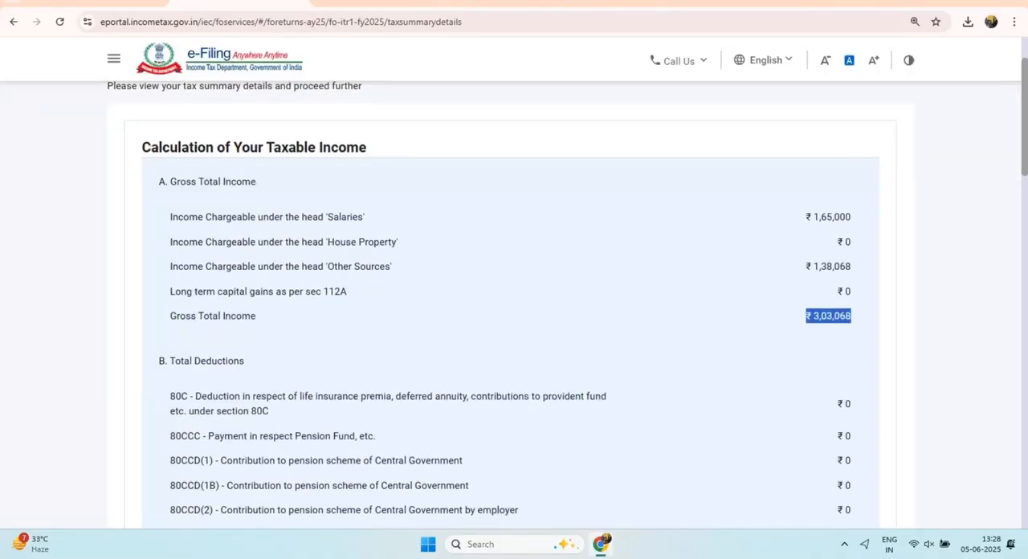
Step: Examine the deductions, total taxable income, tax payable and rebate u/s 87A in the tax summary
{"action": "scroll", "coordinate": [514, 305], "scroll_direction": "down", "scroll_amount": 5}
{"action": "scroll", "coordinate": [514, 305], "scroll_direction": "down", "scroll_amount": 2}
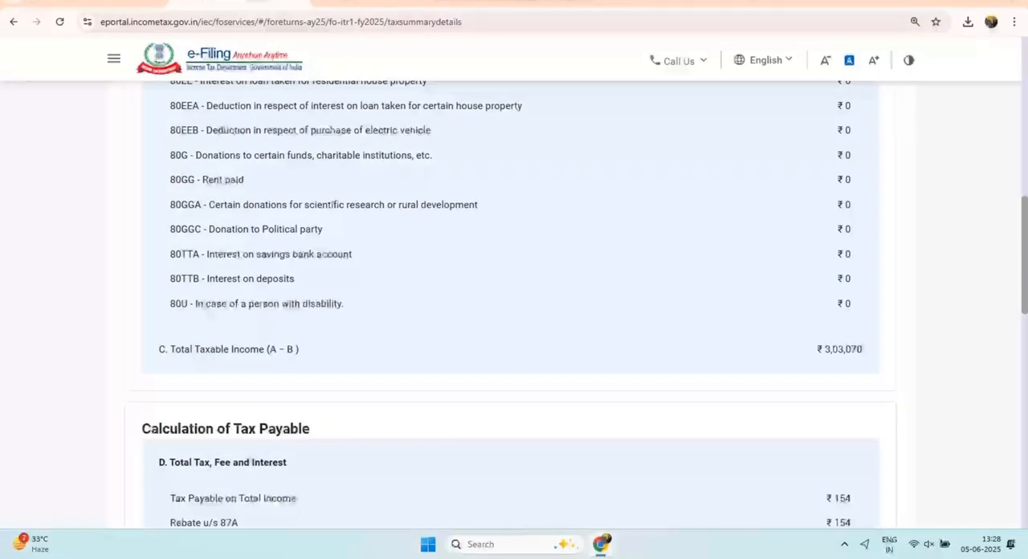
{"action": "left_click_drag", "start_coordinate": [819, 348], "coordinate": [863, 349]}
{"action": "scroll", "coordinate": [863, 348], "scroll_direction": "down", "scroll_amount": 2}
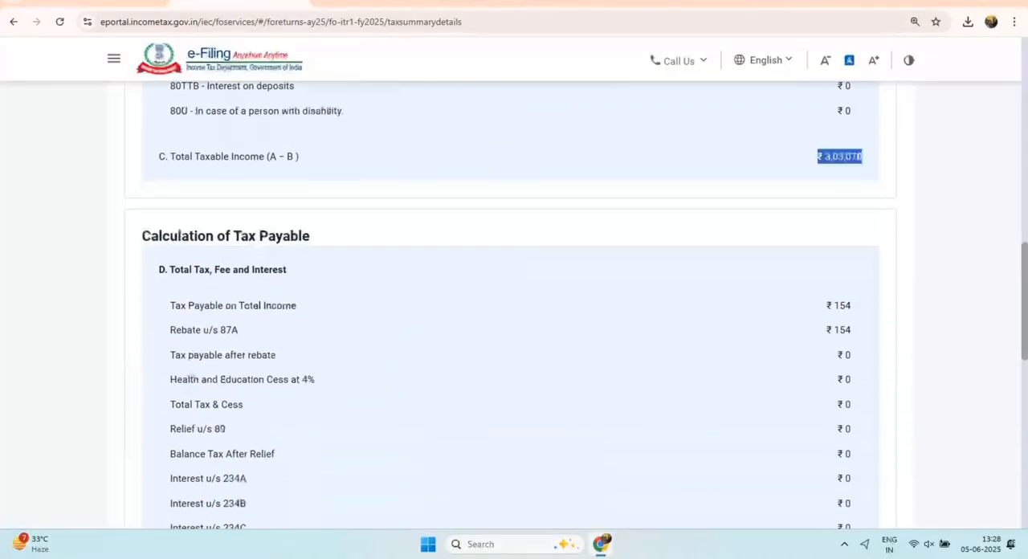
{"action": "left_click_drag", "start_coordinate": [173, 305], "coordinate": [294, 306]}
{"action": "scroll", "coordinate": [294, 305], "scroll_direction": "down", "scroll_amount": 2}
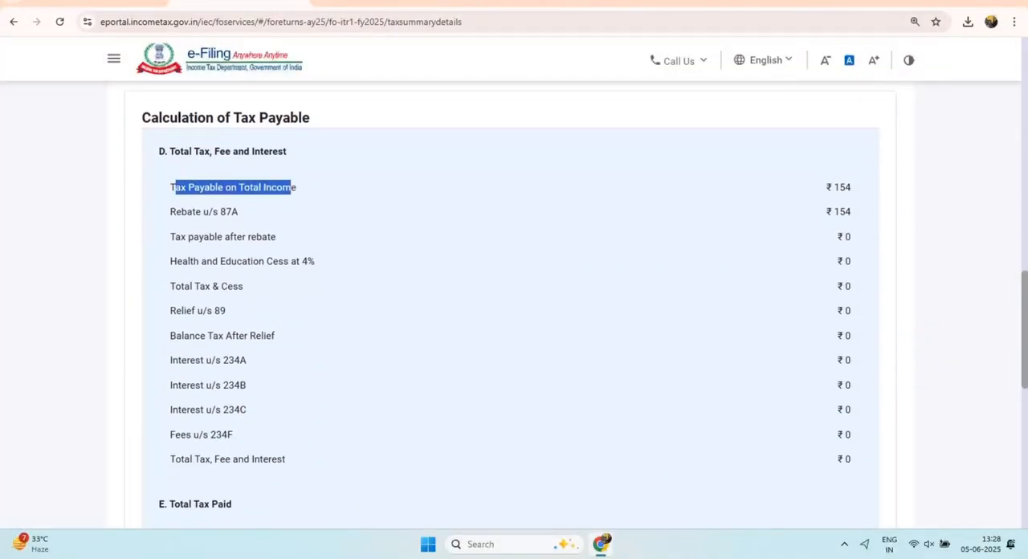
{"action": "double_click", "coordinate": [842, 202]}
Step: Examine the Total Tax Paid section and the total tax paid and refund under Amount Payable/Refund
{"action": "scroll", "coordinate": [842, 202], "scroll_direction": "down", "scroll_amount": 3}
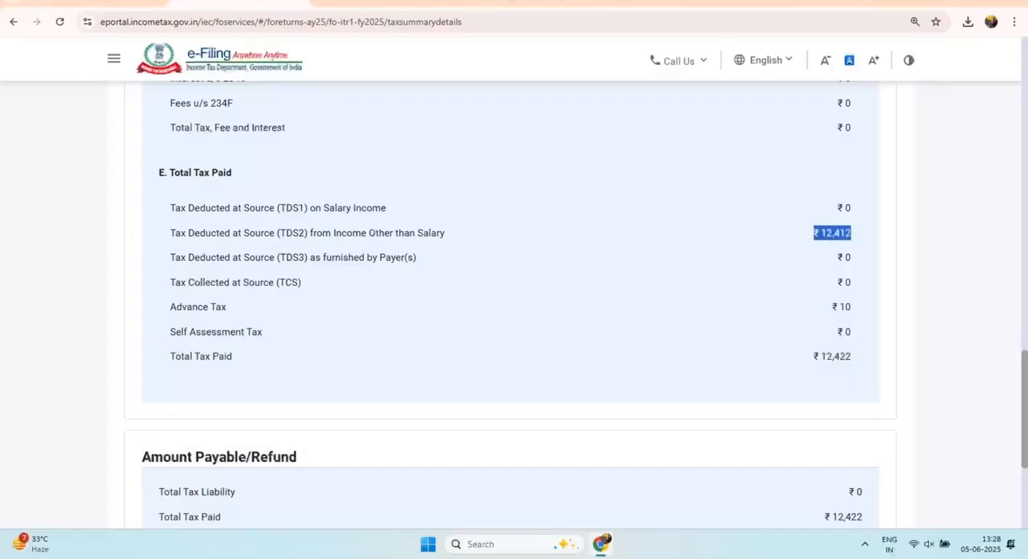
{"action": "left_click_drag", "start_coordinate": [819, 356], "coordinate": [852, 356]}
{"action": "scroll", "coordinate": [852, 357], "scroll_direction": "down", "scroll_amount": 3}
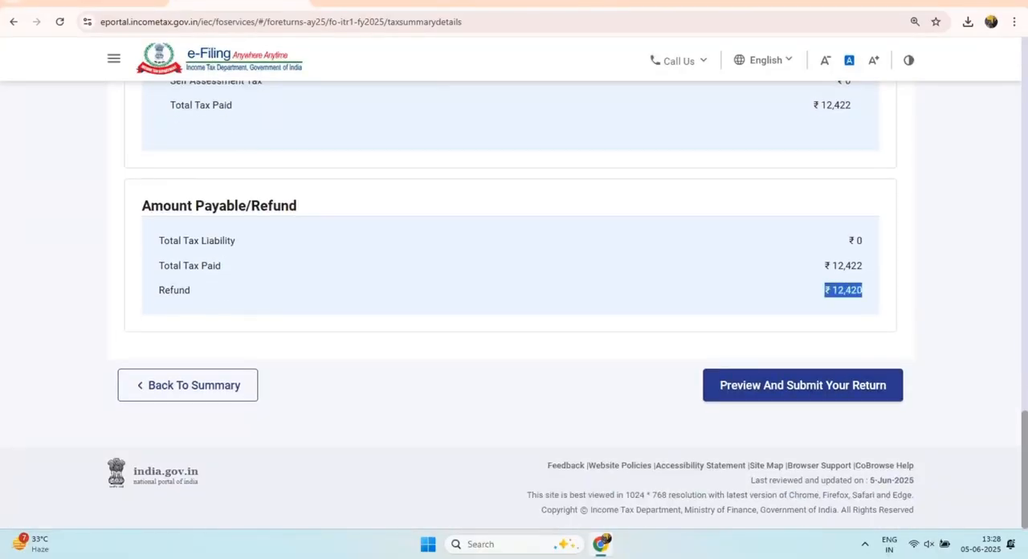
{"action": "double_click", "coordinate": [174, 290]}
{"action": "left_click_drag", "start_coordinate": [825, 266], "coordinate": [862, 265]}
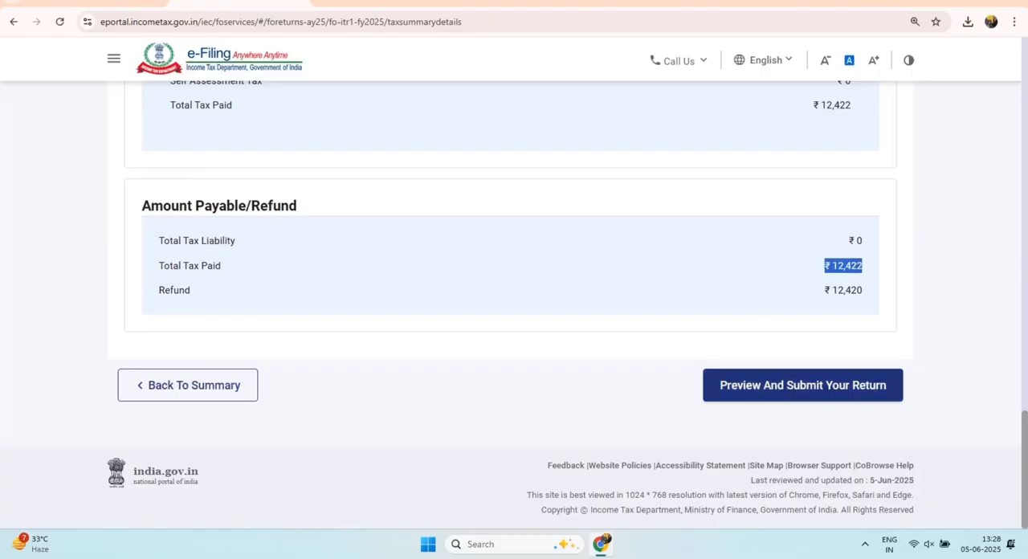
Step: Continue to preview and submission of the return, fill in the mandatory place in the declaration, and proceed to validation
{"action": "left_click", "coordinate": [803, 386]}
{"action": "scroll", "coordinate": [514, 321], "scroll_direction": "down", "scroll_amount": 4}
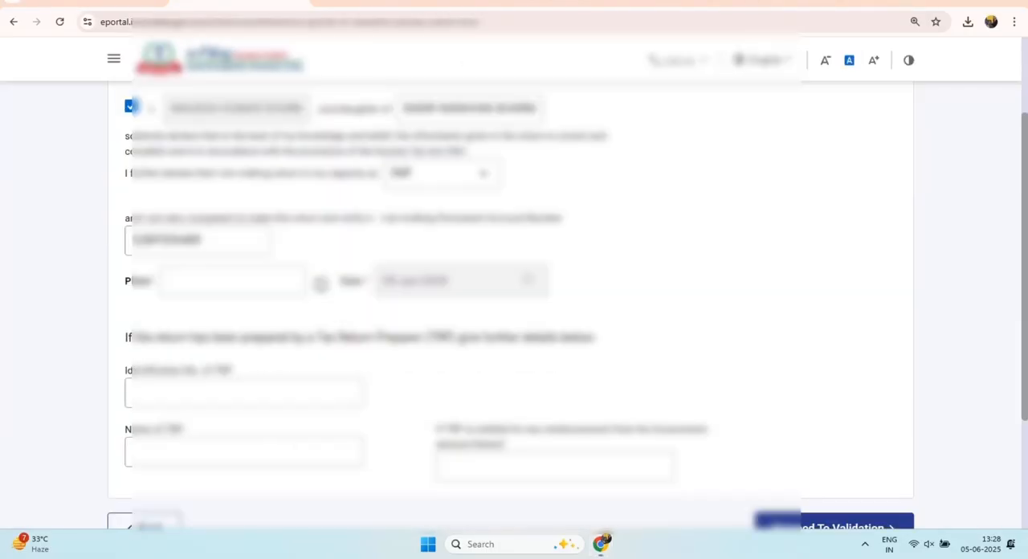
{"action": "left_click", "coordinate": [836, 356]}
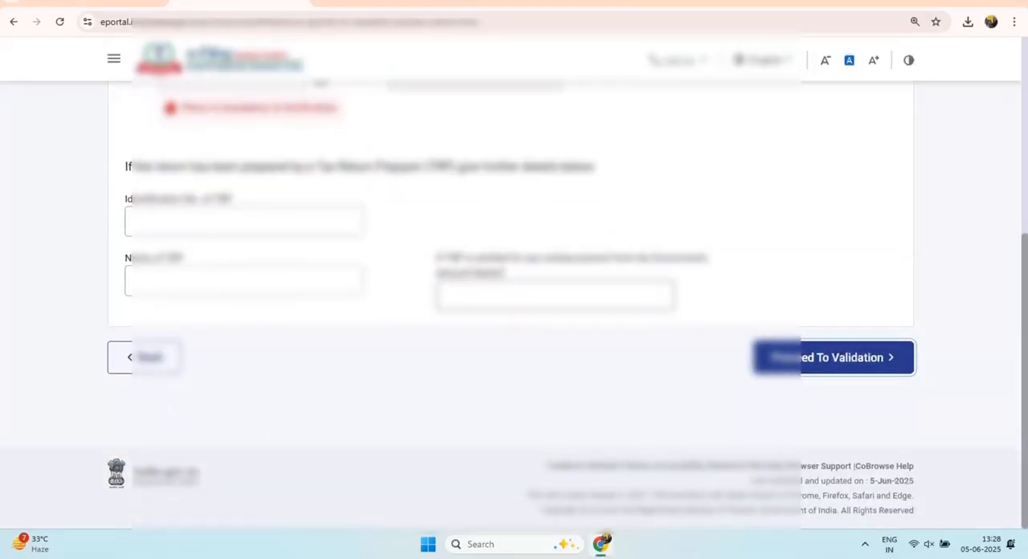
{"action": "scroll", "coordinate": [562, 299], "scroll_direction": "up", "scroll_amount": 2}
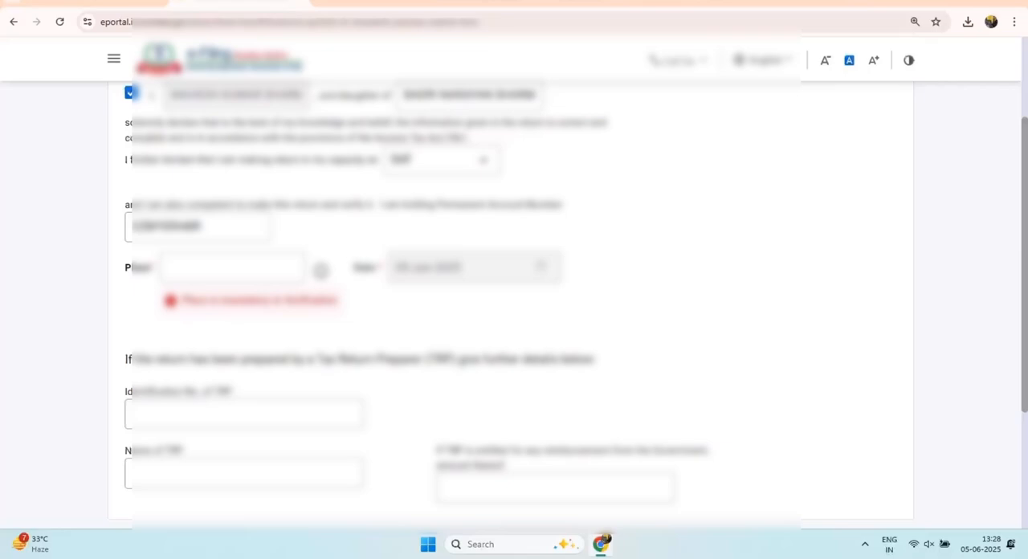
{"action": "scroll", "coordinate": [562, 299], "scroll_direction": "down", "scroll_amount": 2}
{"action": "left_click", "coordinate": [836, 357]}
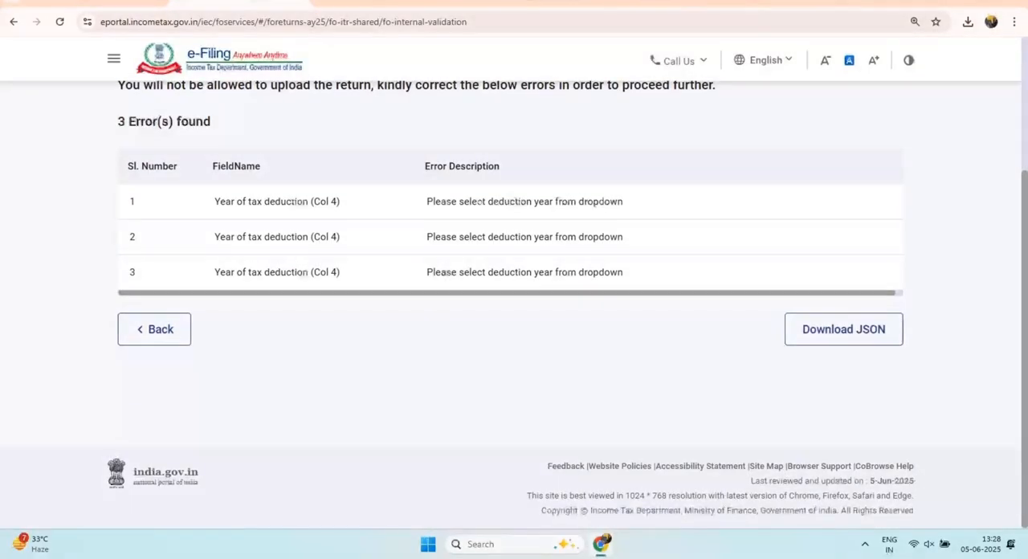
Step: Open the year of tax deduction errors, select the missing deduction year in the Schedule TDS2 entry with 12000 tax deducted, and save it
{"action": "left_click", "coordinate": [276, 202]}
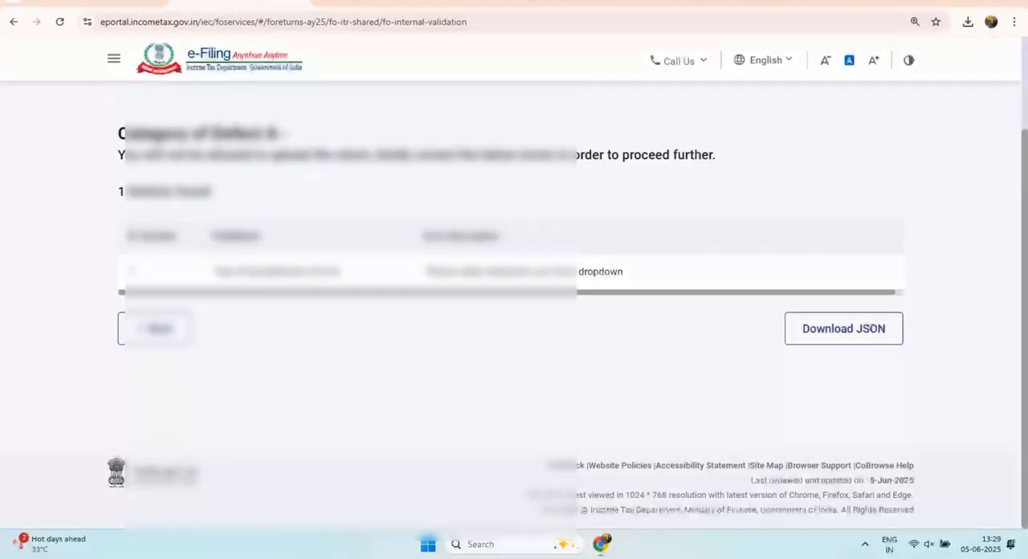
{"action": "left_click", "coordinate": [276, 271]}
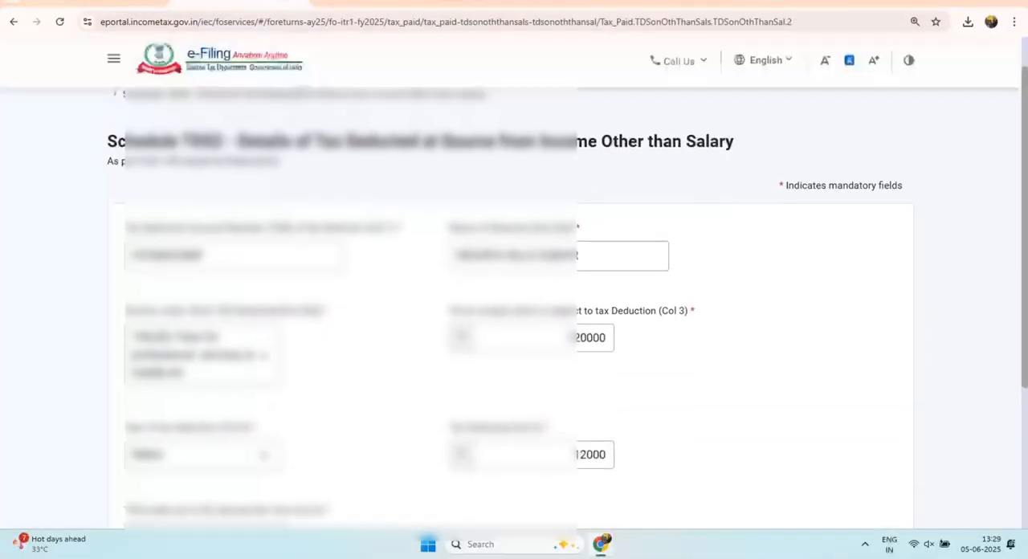
{"action": "scroll", "coordinate": [276, 272], "scroll_direction": "down", "scroll_amount": 3}
{"action": "left_click", "coordinate": [202, 235]}
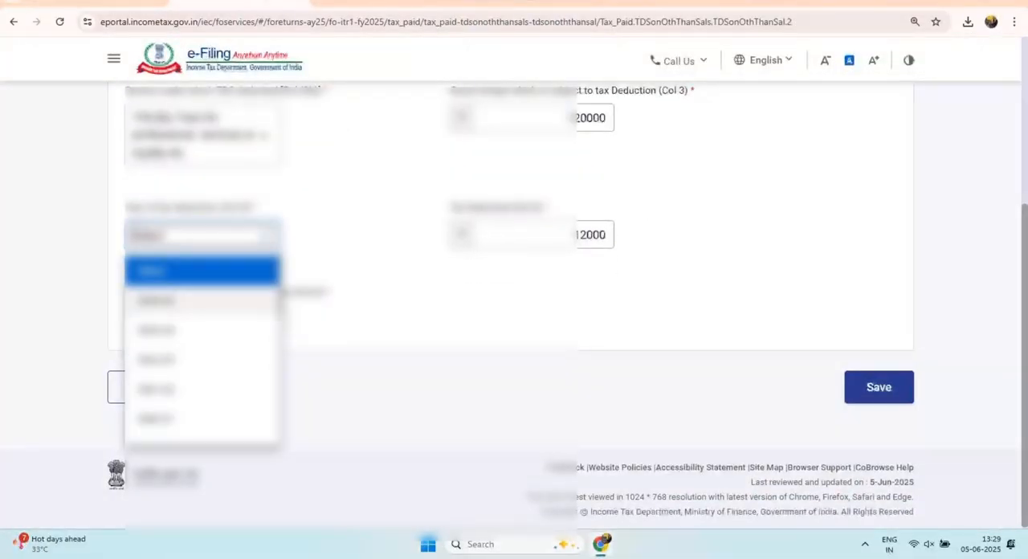
{"action": "left_click", "coordinate": [201, 300]}
{"action": "left_click", "coordinate": [879, 388]}
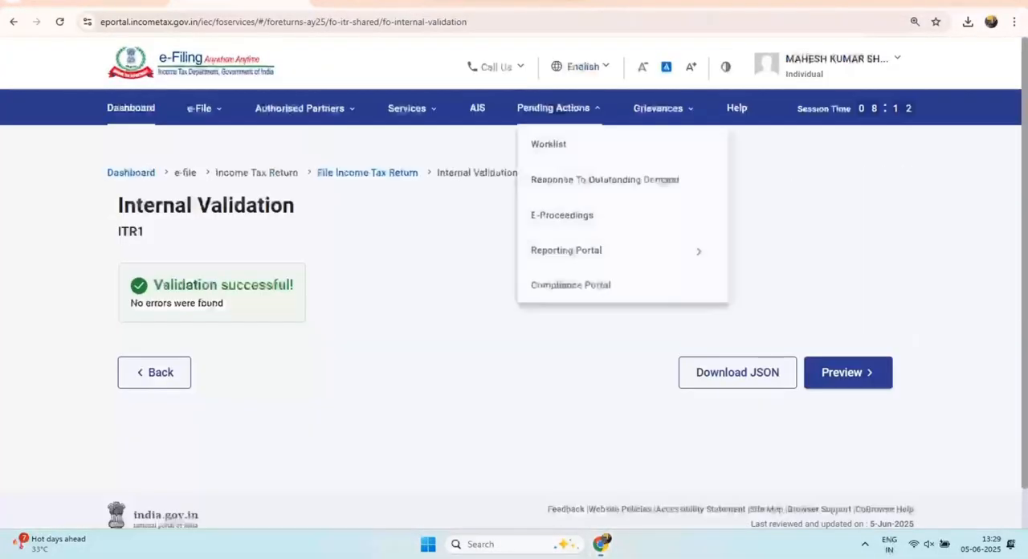
Step: Check the internal validation result, continue through the PDF preview, and check the upload level validation result
{"action": "left_click_drag", "start_coordinate": [163, 285], "coordinate": [265, 284]}
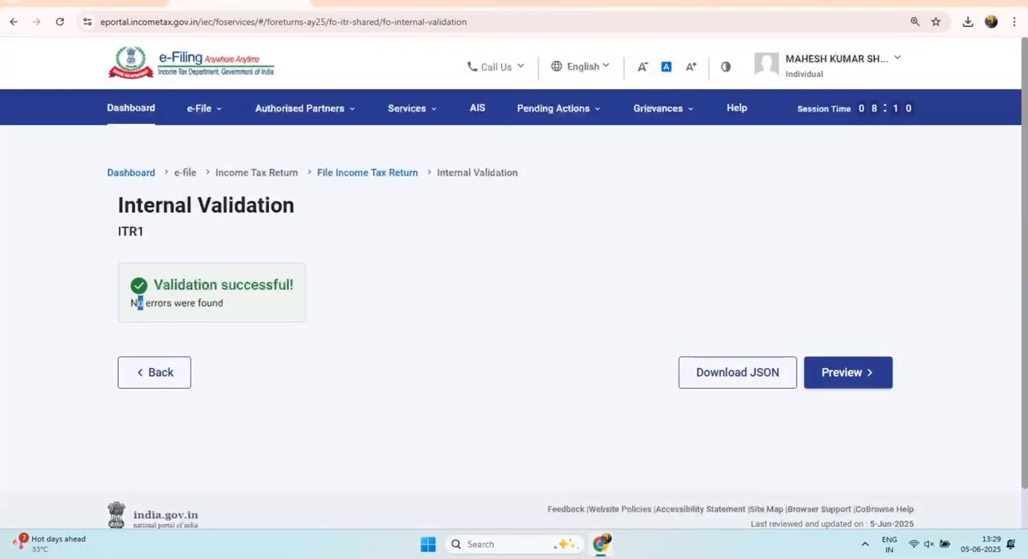
{"action": "left_click_drag", "start_coordinate": [137, 303], "coordinate": [201, 303]}
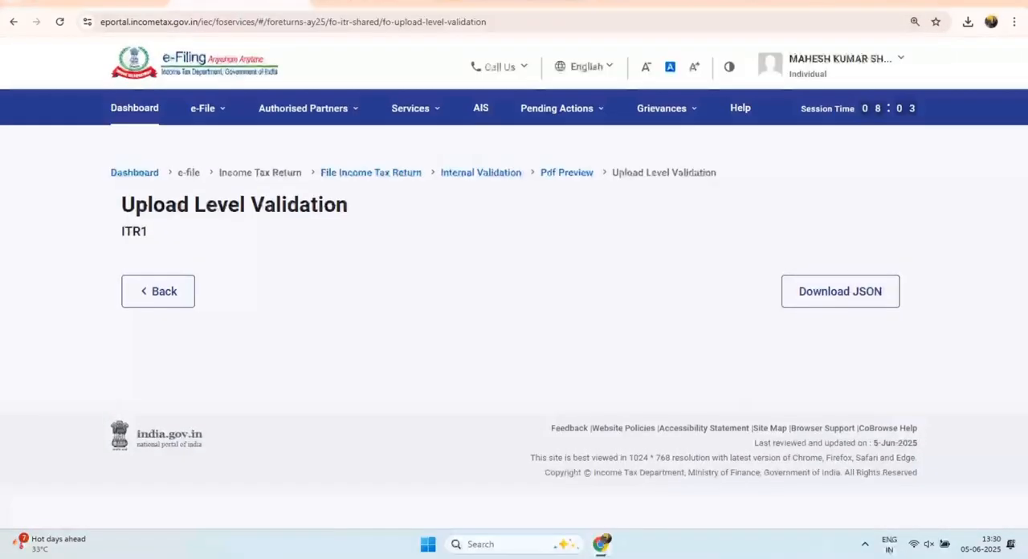
{"action": "left_click_drag", "start_coordinate": [153, 263], "coordinate": [288, 263]}
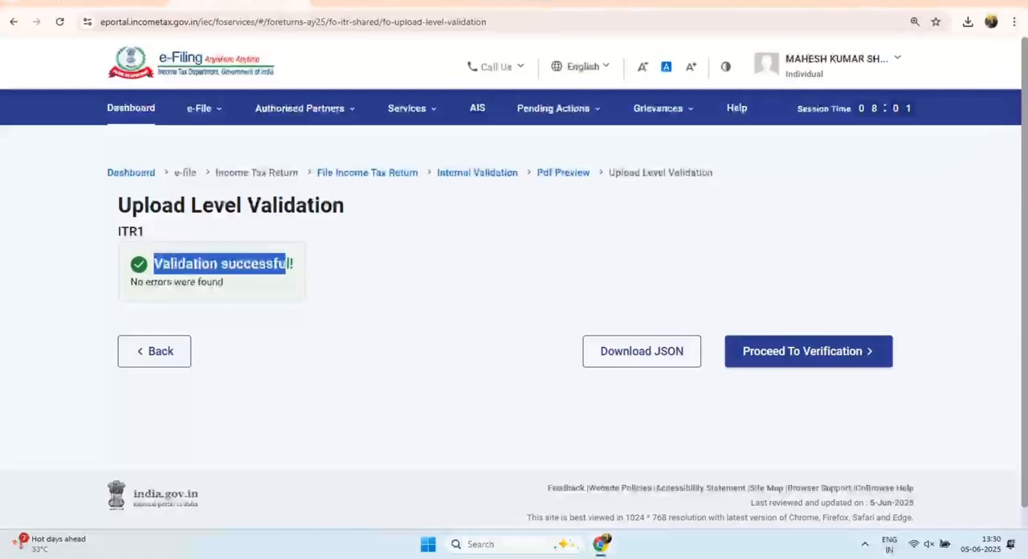
Step: Proceed to verification with E-Verify Now and select verification using OTP on the mobile number registered with Aadhaar
{"action": "left_click", "coordinate": [808, 351]}
{"action": "scroll", "coordinate": [514, 321], "scroll_direction": "down", "scroll_amount": 3}
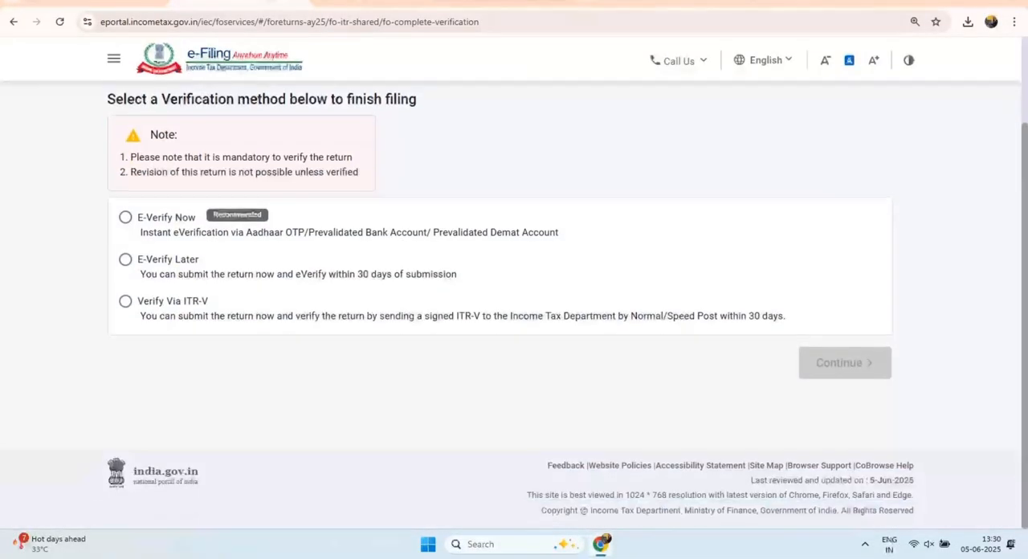
{"action": "left_click", "coordinate": [125, 218]}
{"action": "left_click", "coordinate": [845, 362]}
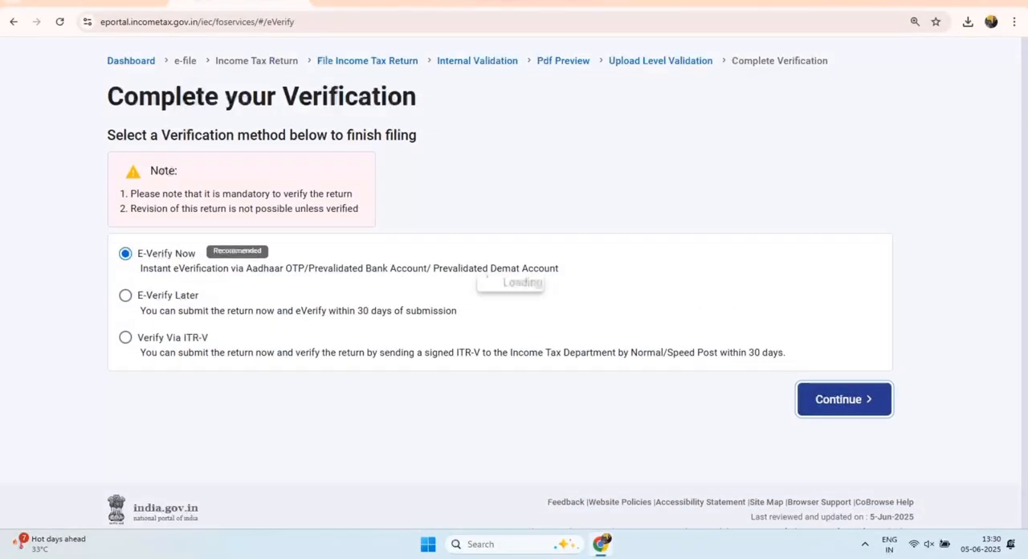
{"action": "scroll", "coordinate": [514, 321], "scroll_direction": "down", "scroll_amount": 2}
{"action": "left_click", "coordinate": [131, 188]}
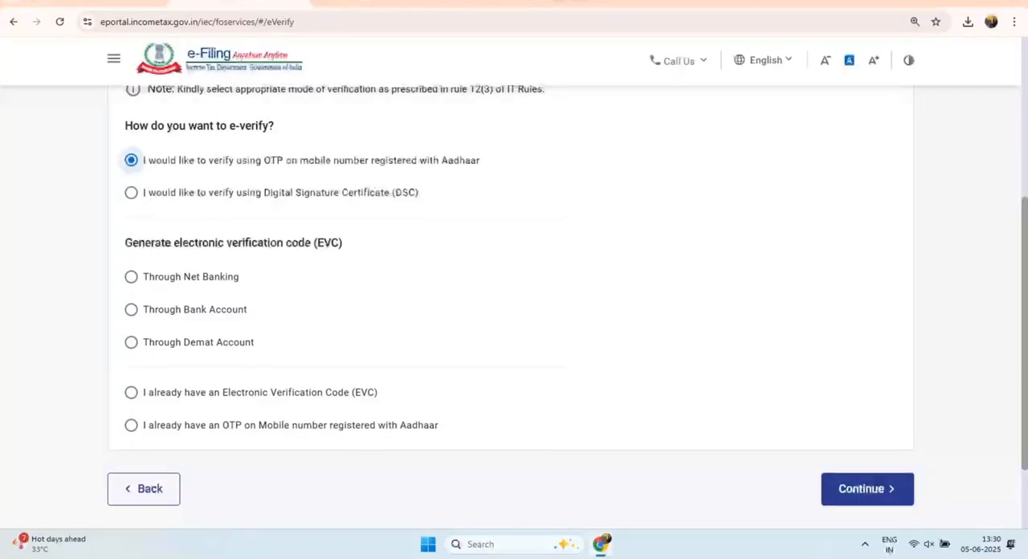
Step: Examine the available e-verify and EVC methods, check the Digital Signature Certificate option, and return to the Aadhaar OTP option
{"action": "scroll", "coordinate": [514, 321], "scroll_direction": "up", "scroll_amount": 1}
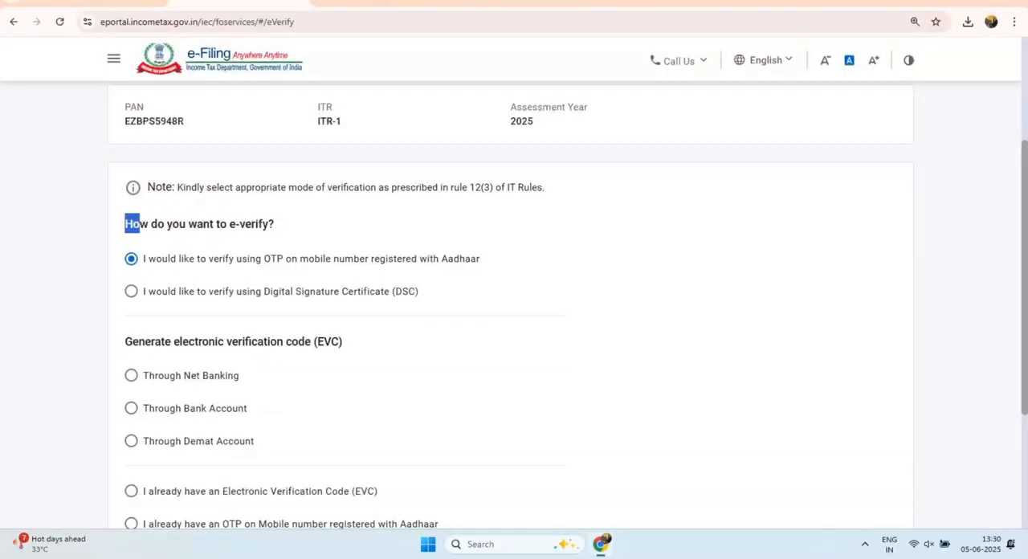
{"action": "left_click_drag", "start_coordinate": [140, 224], "coordinate": [274, 224]}
{"action": "scroll", "coordinate": [514, 321], "scroll_direction": "down", "scroll_amount": 1}
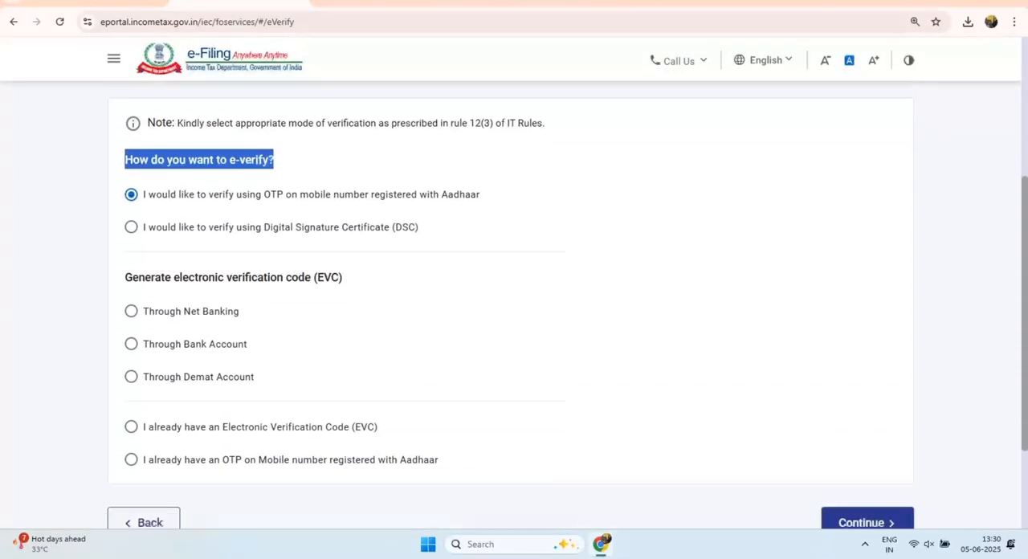
{"action": "left_click_drag", "start_coordinate": [480, 194], "coordinate": [189, 194]}
{"action": "scroll", "coordinate": [514, 322], "scroll_direction": "down", "scroll_amount": 2}
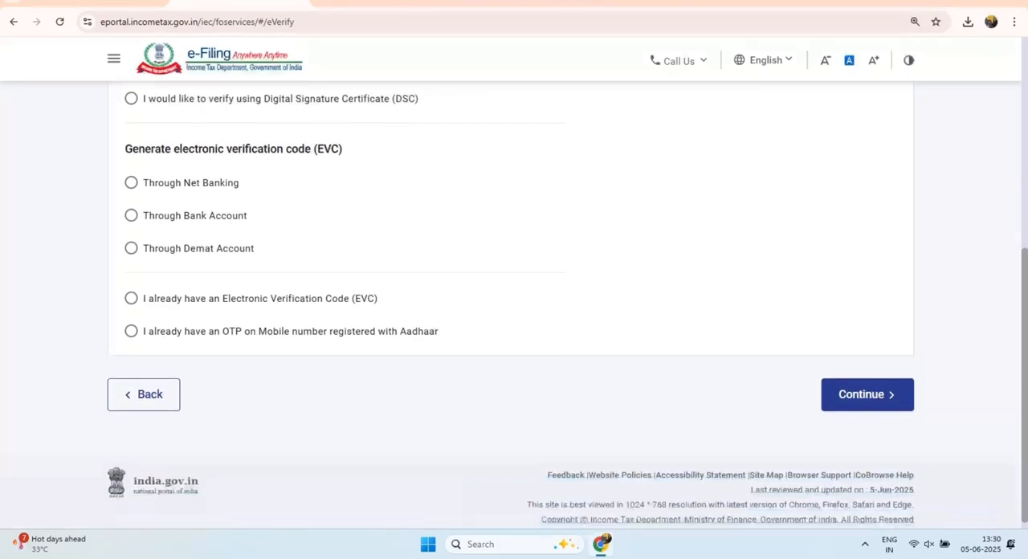
{"action": "left_click_drag", "start_coordinate": [124, 148], "coordinate": [343, 149]}
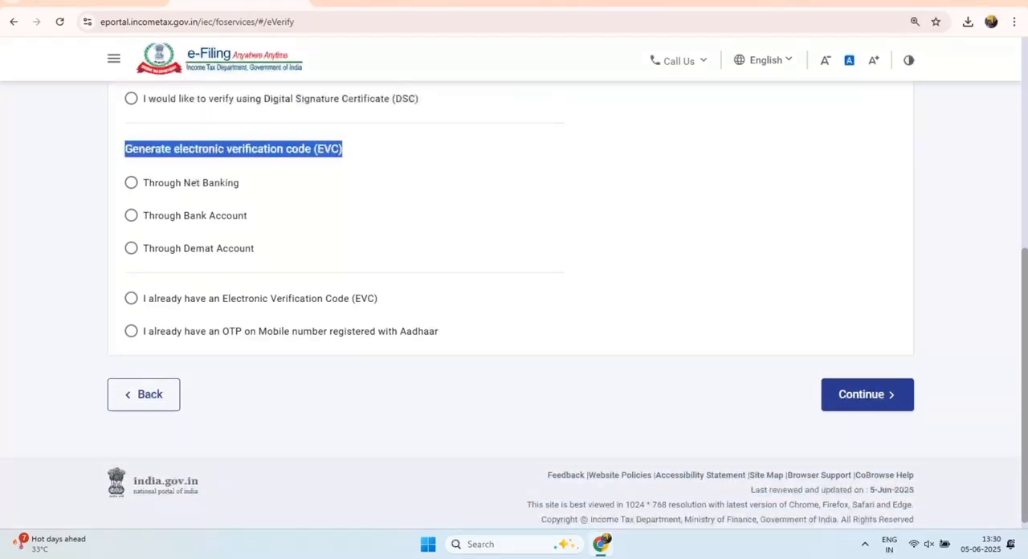
{"action": "left_click_drag", "start_coordinate": [143, 298], "coordinate": [294, 298]}
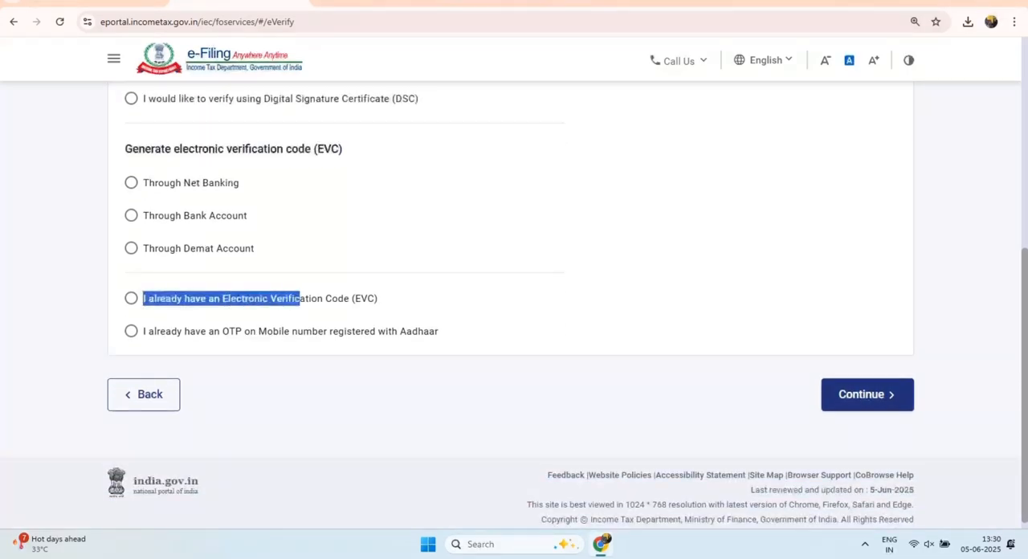
{"action": "scroll", "coordinate": [514, 321], "scroll_direction": "up", "scroll_amount": 4}
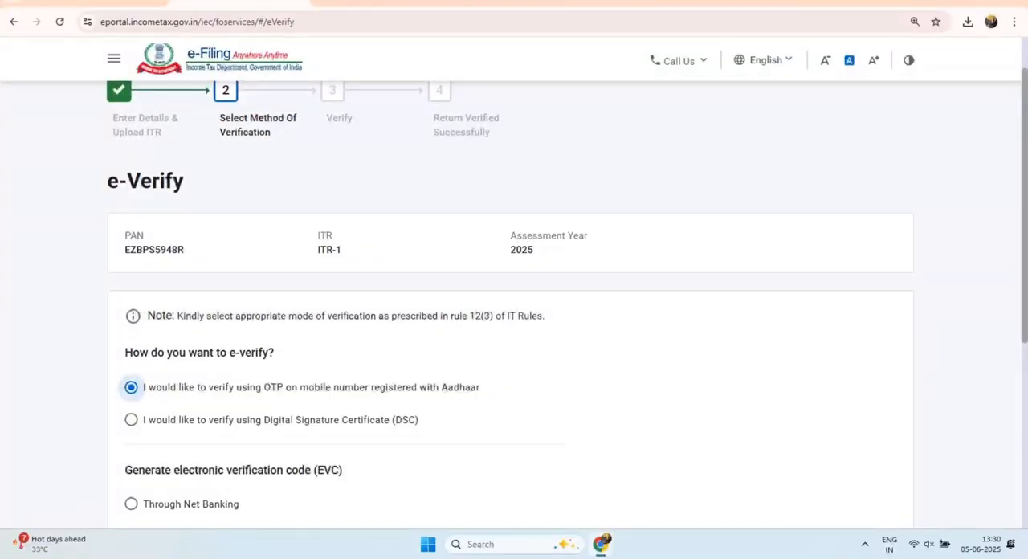
{"action": "scroll", "coordinate": [514, 322], "scroll_direction": "down", "scroll_amount": 3}
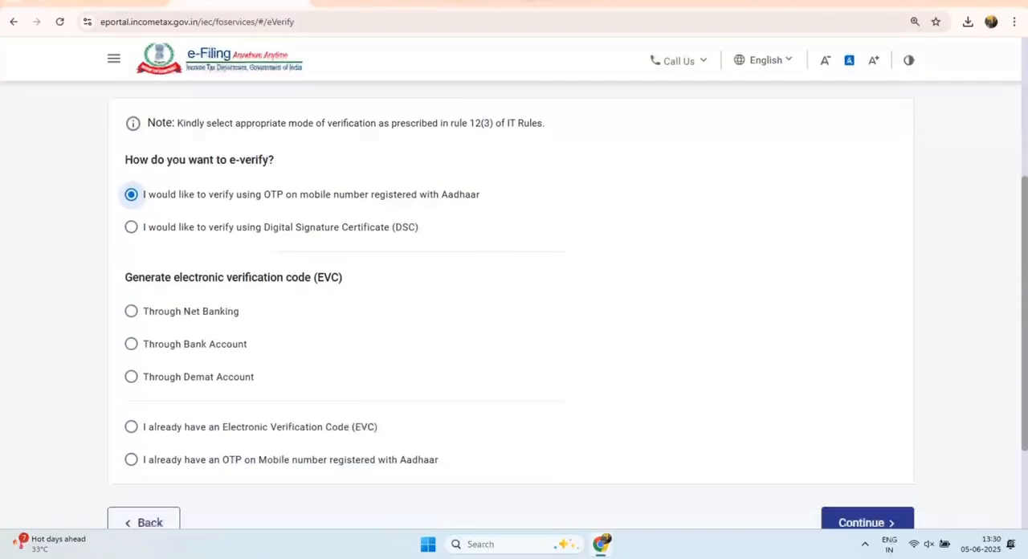
{"action": "left_click", "coordinate": [131, 227]}
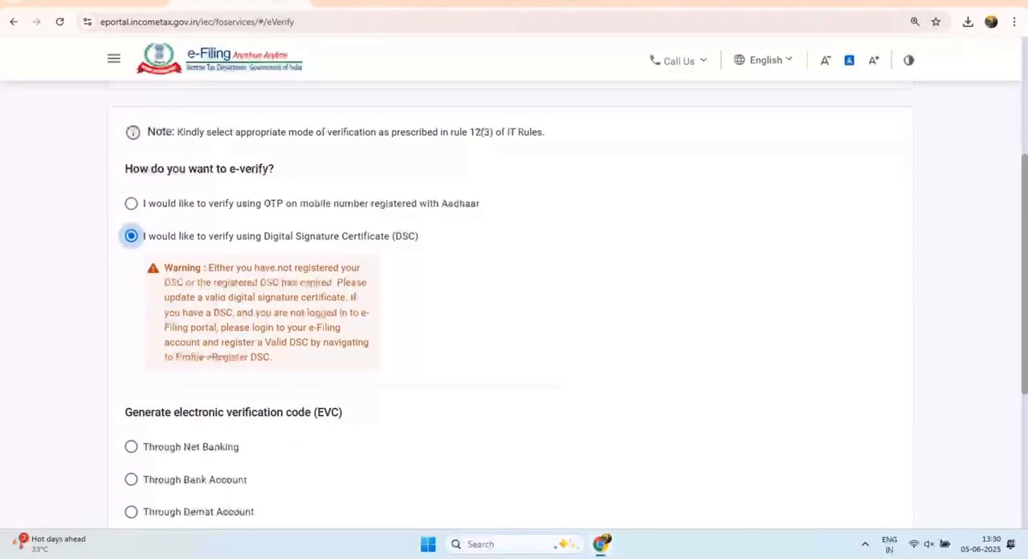
{"action": "left_click", "coordinate": [131, 204]}
Step: Continue with Aadhaar OTP verification, agree to validate the Aadhaar details, and generate the Aadhaar OTP
{"action": "scroll", "coordinate": [514, 321], "scroll_direction": "down", "scroll_amount": 2}
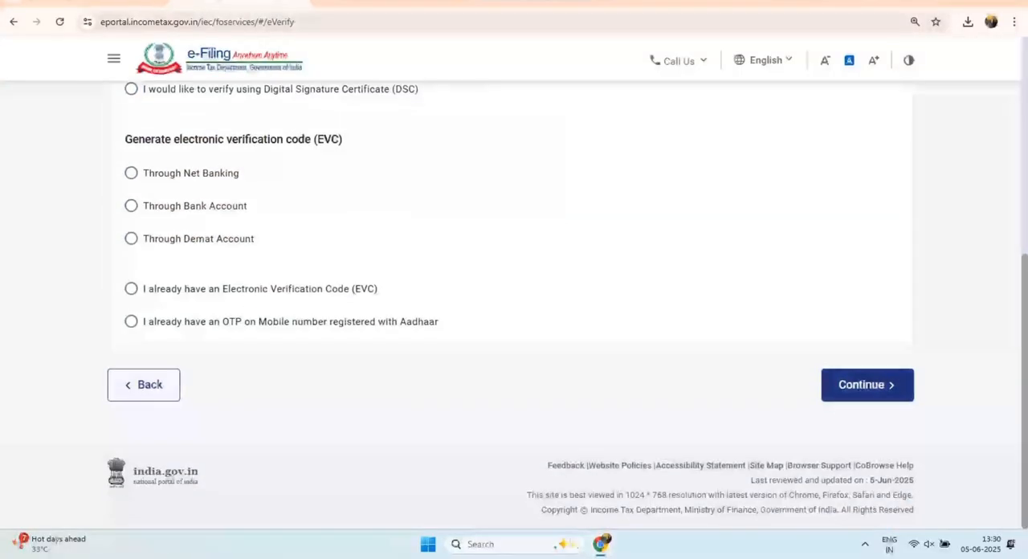
{"action": "left_click", "coordinate": [868, 384]}
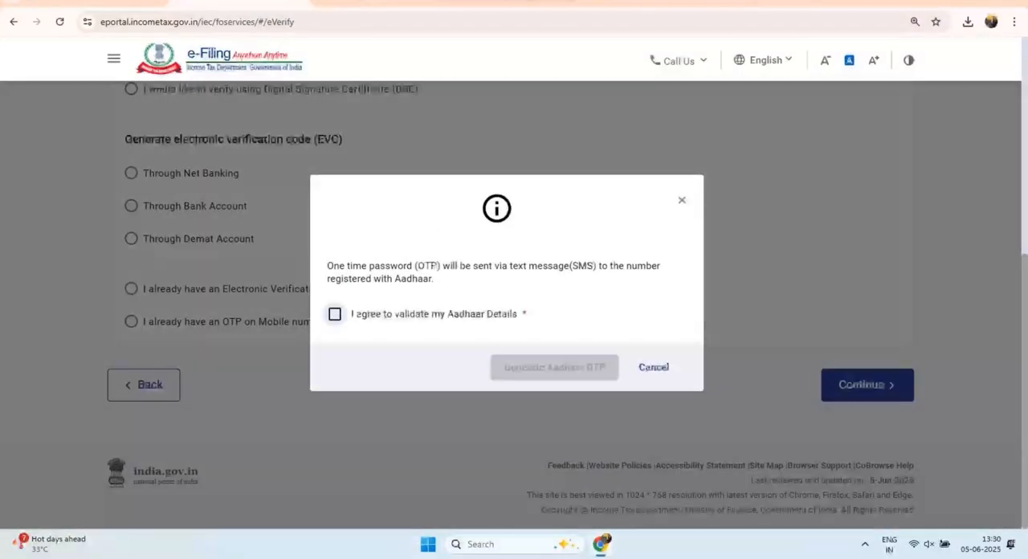
{"action": "left_click", "coordinate": [335, 314]}
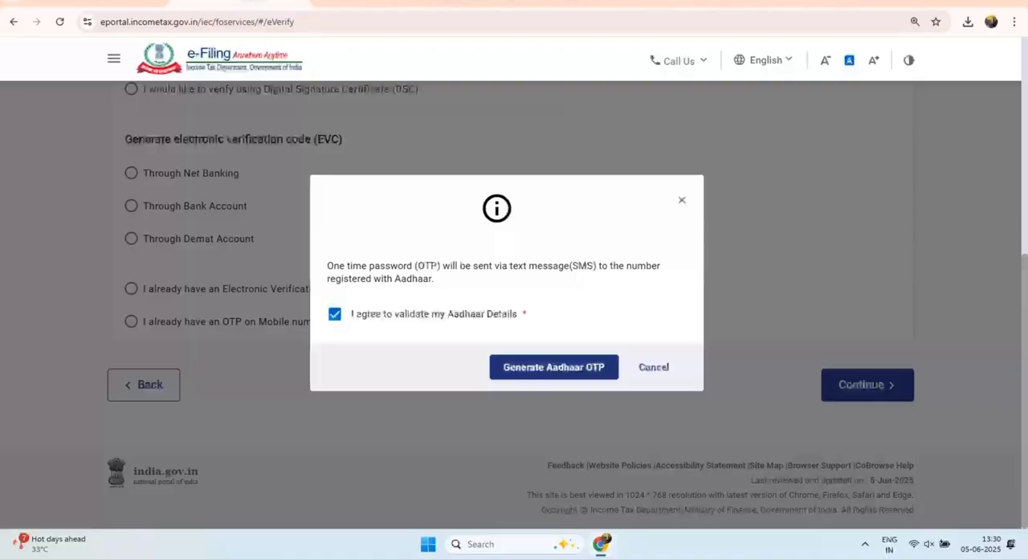
{"action": "left_click", "coordinate": [554, 367]}
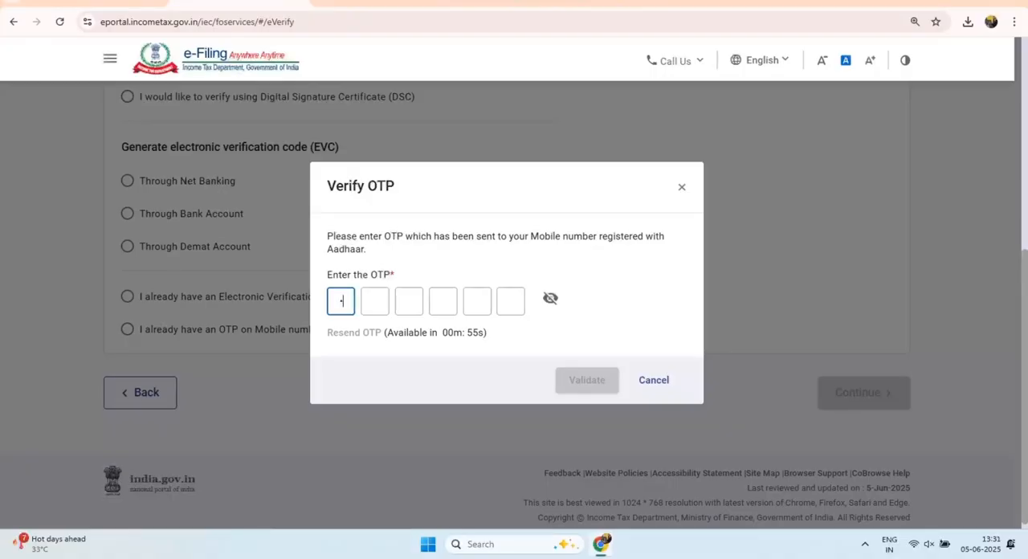
Step: Enter the OTP sent to the Aadhaar-registered mobile number and close the Verify OTP dialog
{"action": "type", "text": "••••••"}
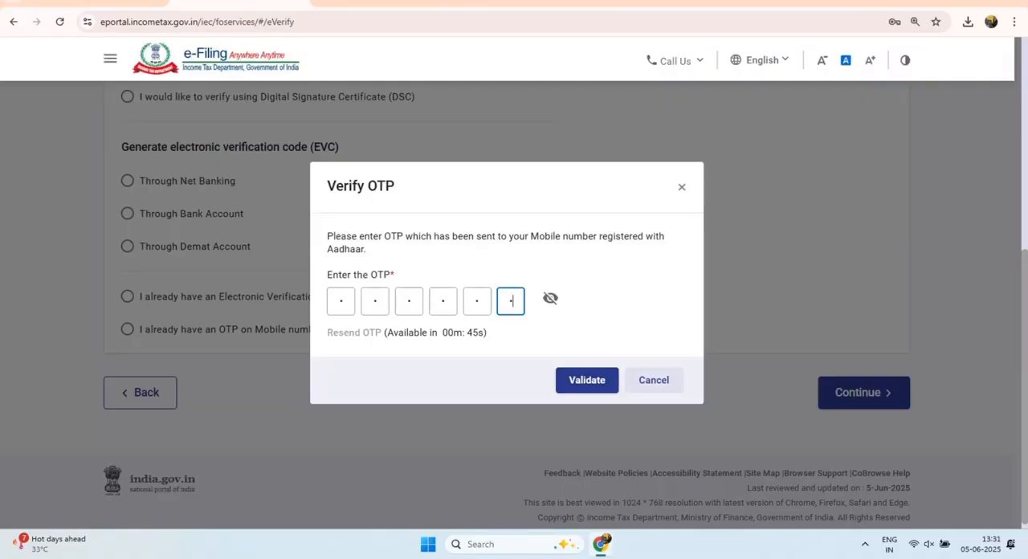
{"action": "left_click", "coordinate": [653, 380]}
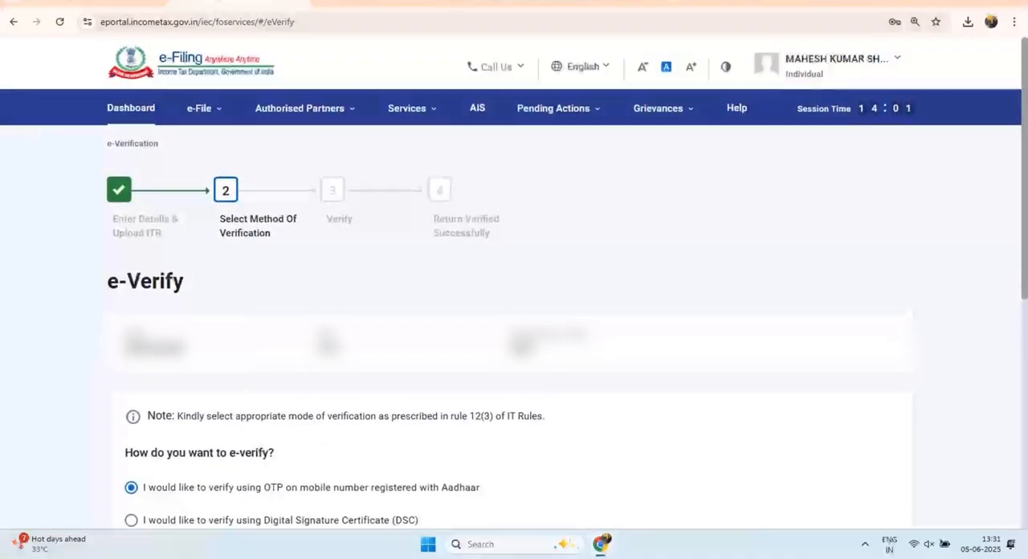